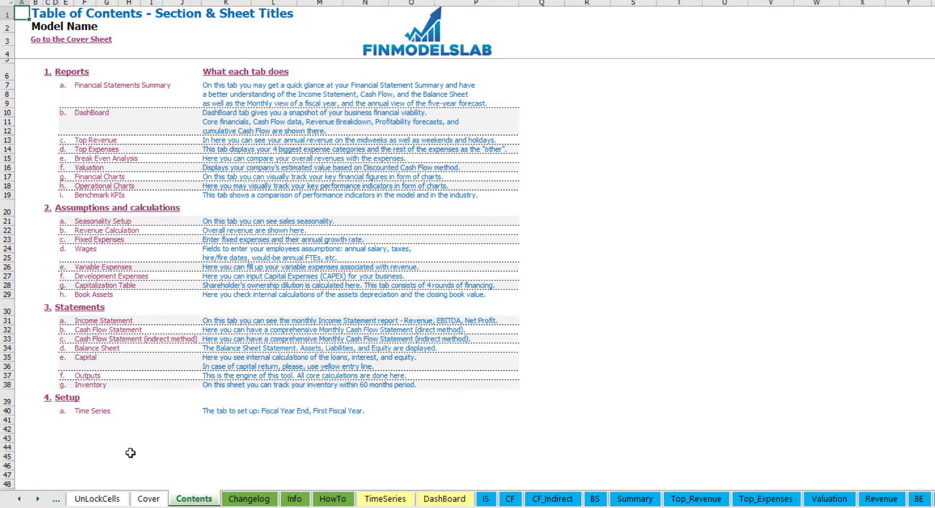
- Read through the HowTo sheet's guide from the overall business model principles to the summary sheets, and follow its Book Assets entry
{"action": "left_click", "coordinate": [333, 502]}
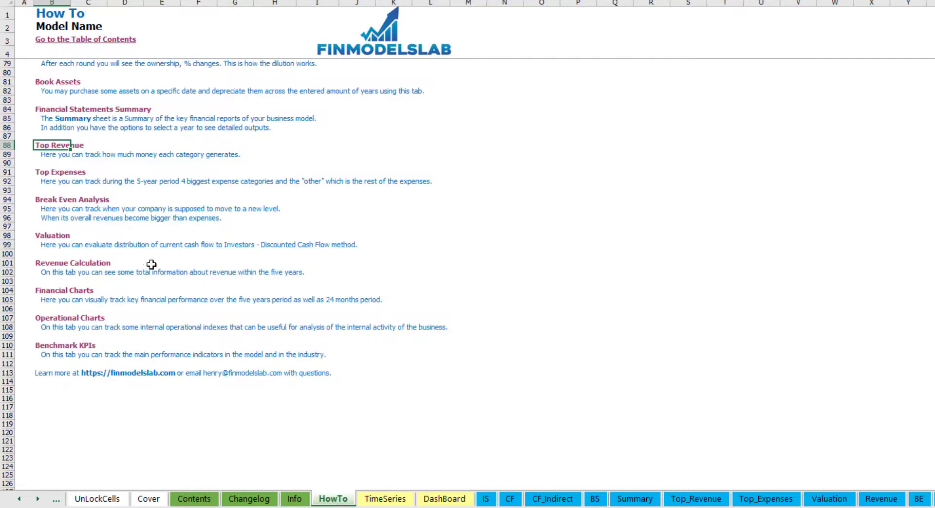
{"action": "scroll", "coordinate": [151, 264], "scroll_direction": "up", "scroll_amount": 20}
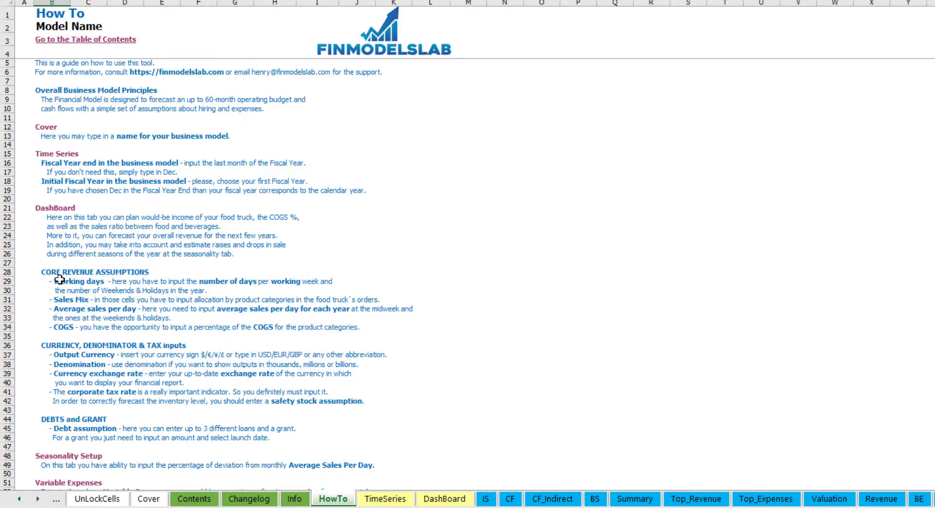
{"action": "scroll", "coordinate": [66, 281], "scroll_direction": "down", "scroll_amount": 3}
{"action": "scroll", "coordinate": [76, 304], "scroll_direction": "down", "scroll_amount": 3}
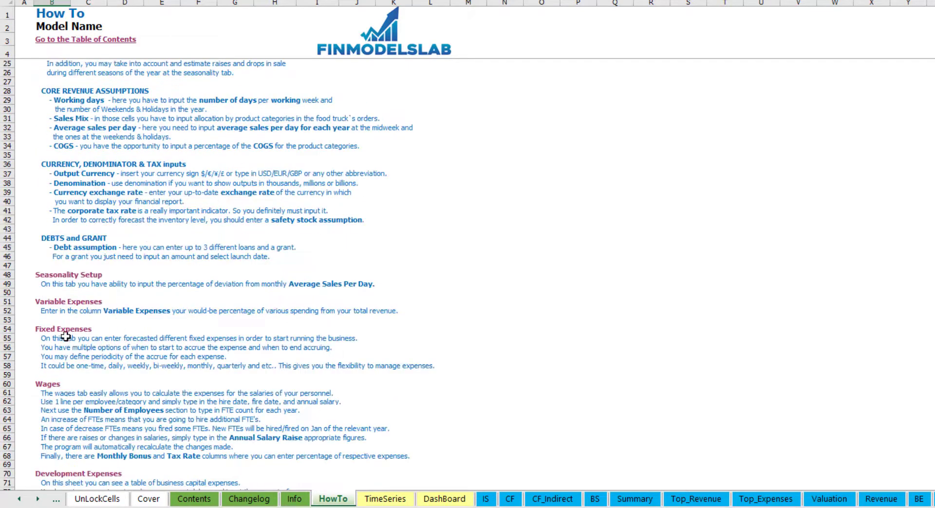
{"action": "scroll", "coordinate": [66, 340], "scroll_direction": "down", "scroll_amount": 3}
{"action": "scroll", "coordinate": [61, 362], "scroll_direction": "down", "scroll_amount": 3}
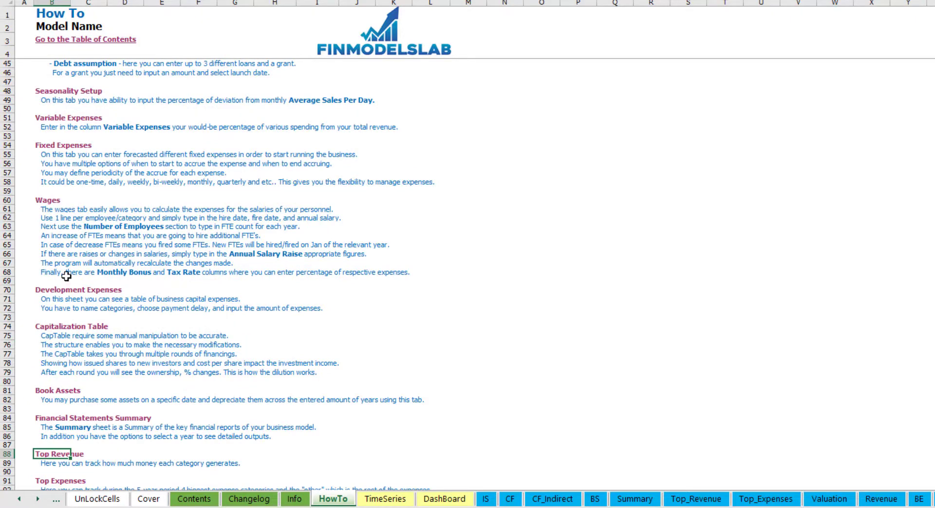
{"action": "scroll", "coordinate": [63, 292], "scroll_direction": "up", "scroll_amount": 12}
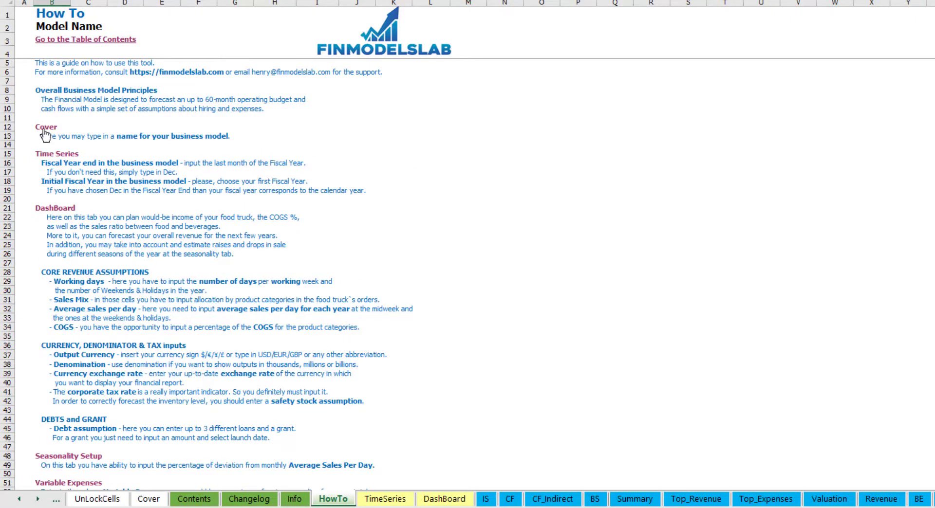
{"action": "scroll", "coordinate": [74, 273], "scroll_direction": "down", "scroll_amount": 9}
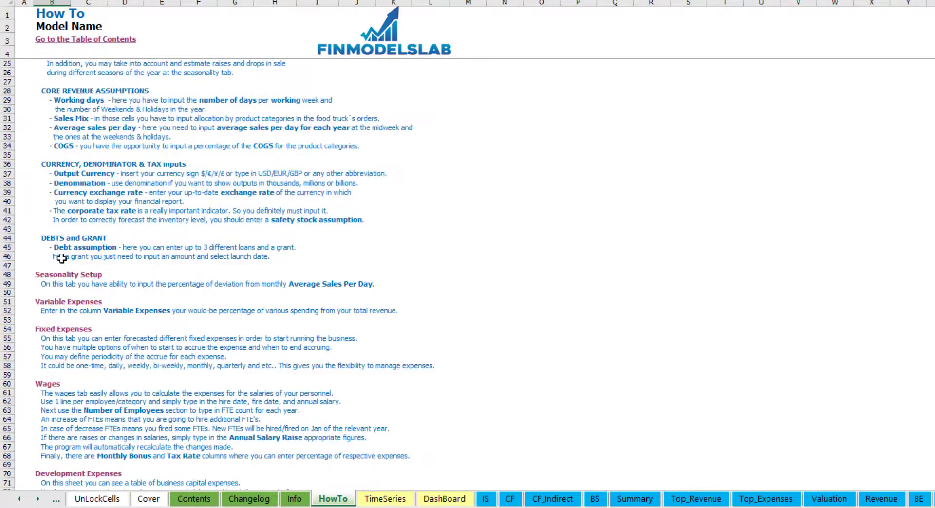
{"action": "scroll", "coordinate": [59, 214], "scroll_direction": "down", "scroll_amount": 3}
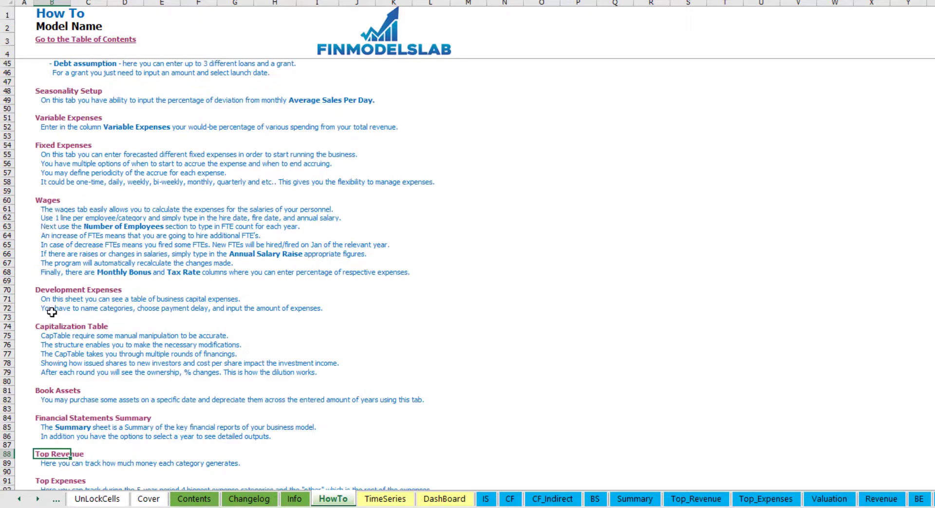
{"action": "left_click", "coordinate": [44, 393]}
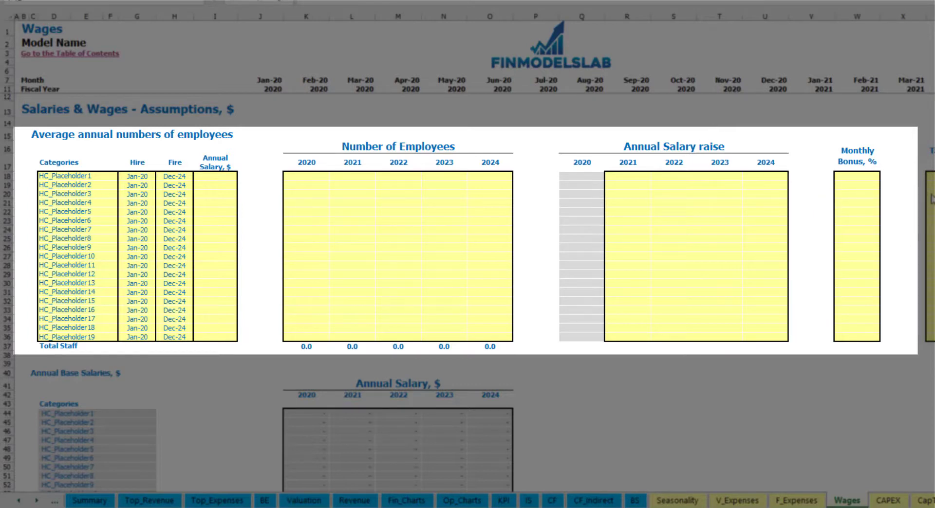
- On the Wages sheet, name the first staff category CFO and set its hire date to Mar-20
{"action": "left_click", "coordinate": [103, 176]}
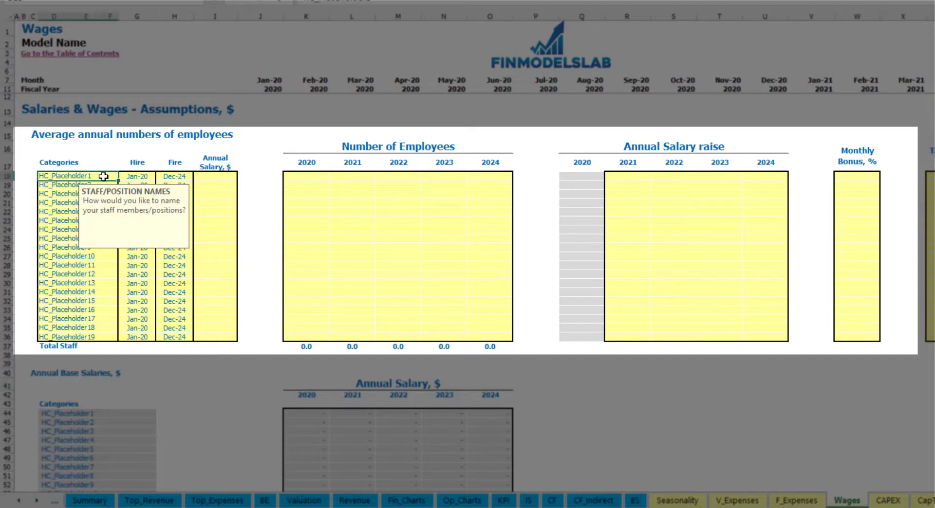
{"action": "type", "text": "CFO"}
{"action": "left_click", "coordinate": [138, 177]}
{"action": "left_click", "coordinate": [159, 176]}
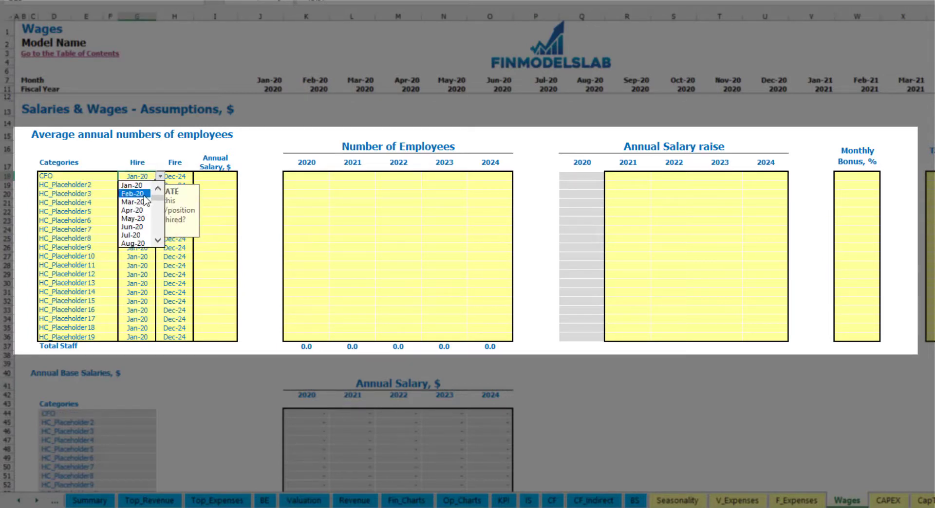
{"action": "left_click", "coordinate": [144, 202]}
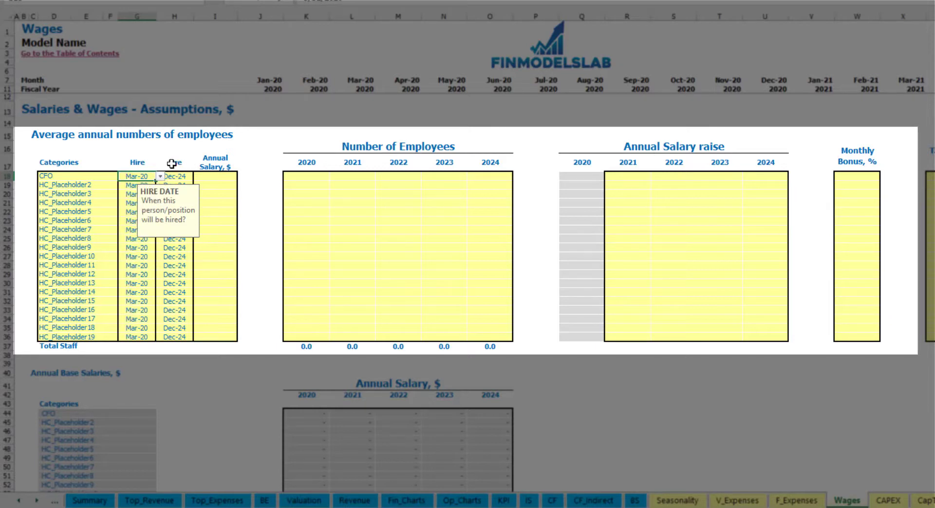
- Check the CFO's fire date and set the CFO's annual salary to 50,000
{"action": "left_click", "coordinate": [180, 176]}
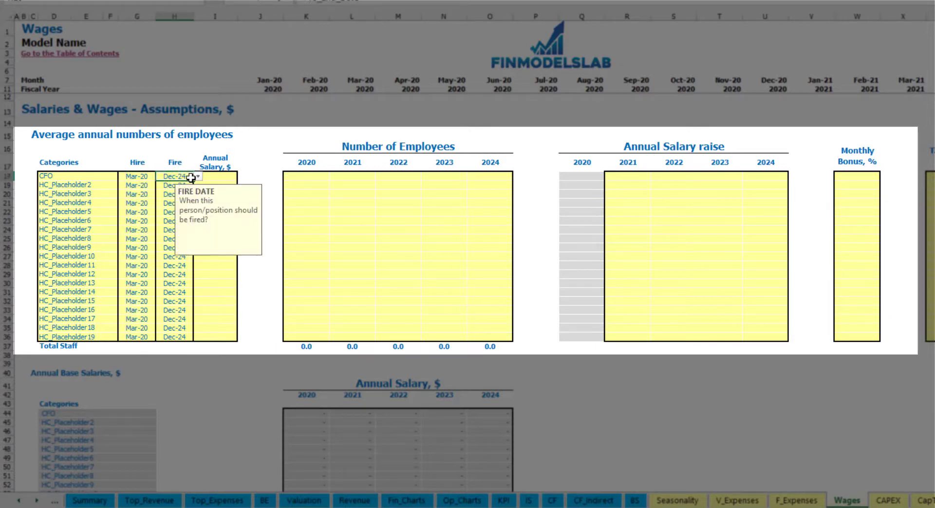
{"action": "left_click", "coordinate": [218, 177]}
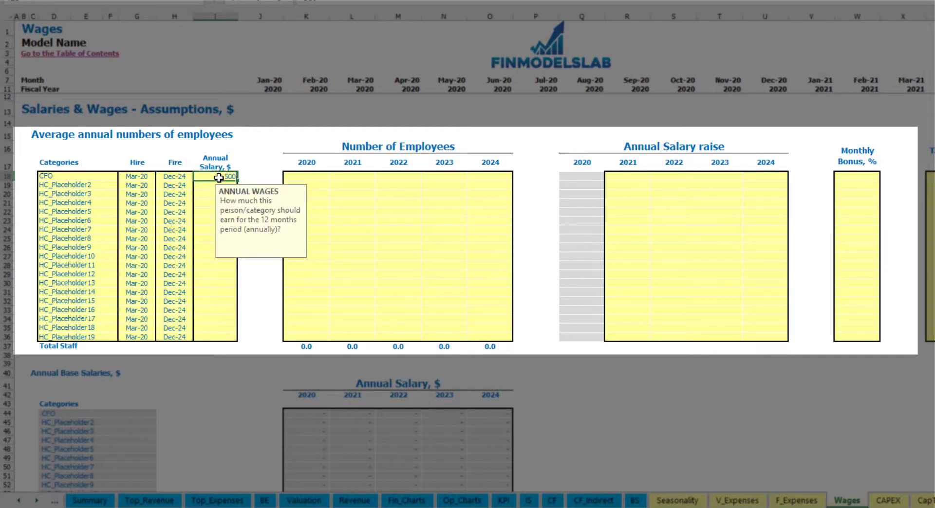
{"action": "type", "text": "500000"}
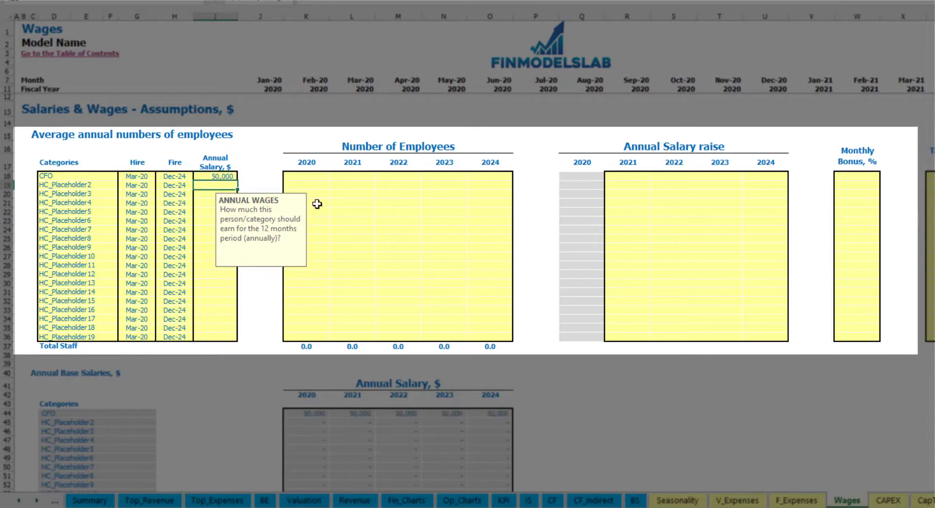
- Set the CFO's number of employees to 1 for each year from 2020 to 2024
{"action": "left_click", "coordinate": [319, 178]}
{"action": "type", "text": "1"}
{"action": "key", "text": "Tab"}
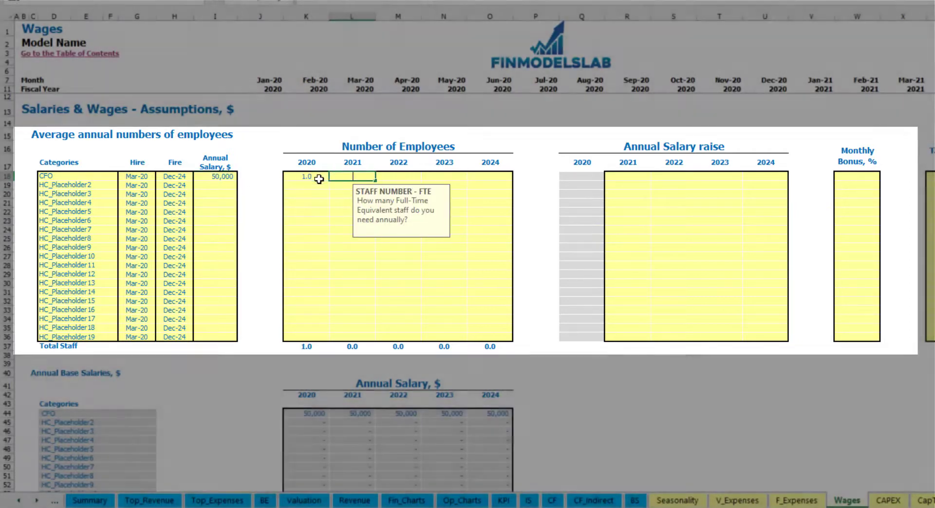
{"action": "type", "text": "1"}
{"action": "key", "text": "Tab"}
{"action": "type", "text": "1"}
{"action": "key", "text": "Tab"}
{"action": "type", "text": "1"}
{"action": "key", "text": "Tab"}
{"action": "key", "text": "Tab"}
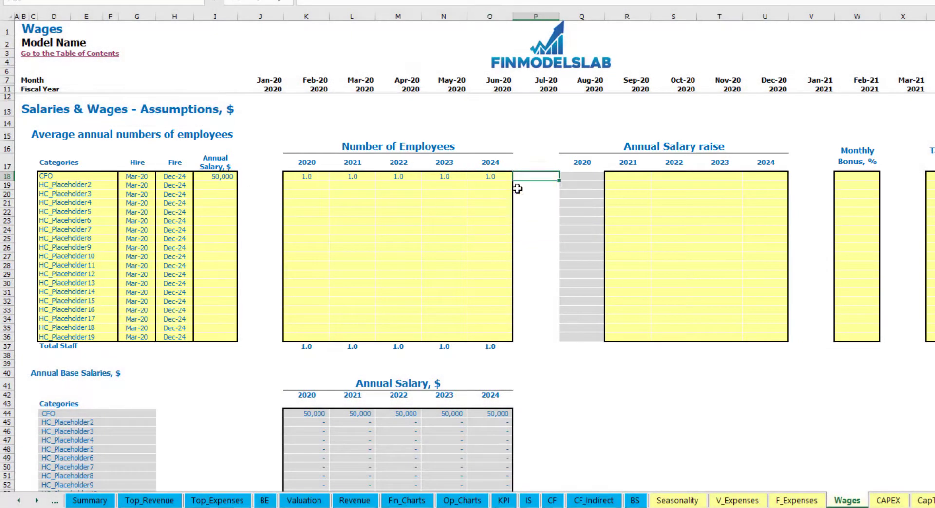
- Examine the CFO's monthly headcount in the Total Staff Numbers table, from the hire month through 2024
{"action": "scroll", "coordinate": [543, 260], "scroll_direction": "down", "scroll_amount": 3}
{"action": "scroll", "coordinate": [560, 241], "scroll_direction": "up", "scroll_amount": 4}
{"action": "scroll", "coordinate": [396, 338], "scroll_direction": "down", "scroll_amount": 14}
{"action": "left_click", "coordinate": [364, 240]}
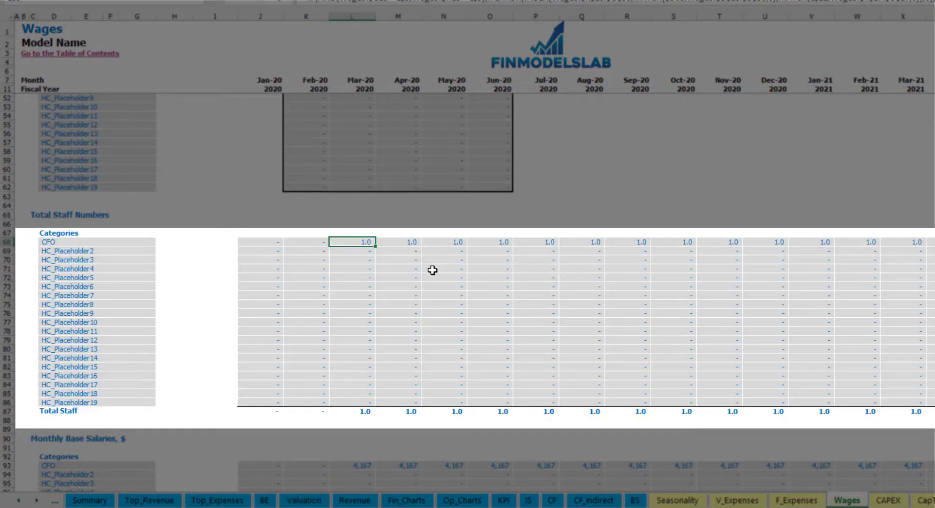
{"action": "scroll", "coordinate": [433, 270], "scroll_direction": "right", "scroll_amount": 10}
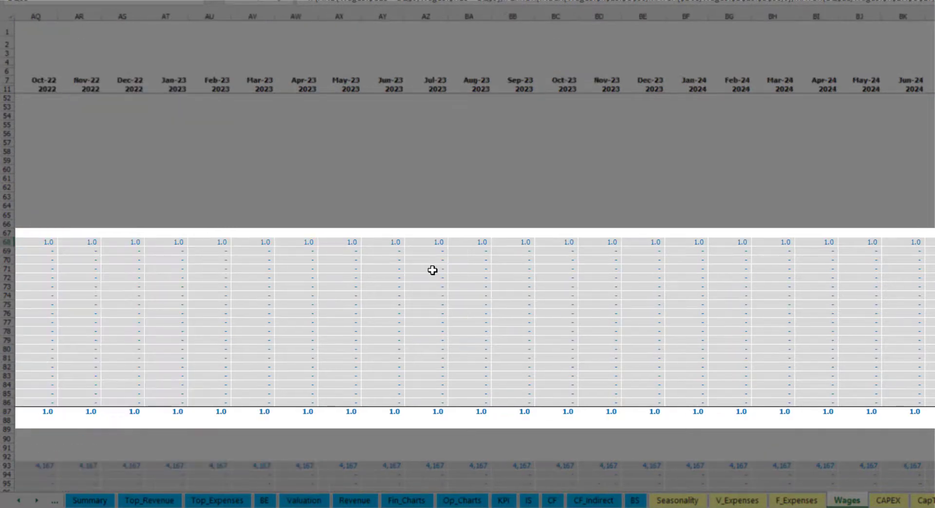
{"action": "key", "text": "ctrl+Left"}
{"action": "key", "text": "ctrl+Left"}
{"action": "key", "text": "ctrl+Left"}
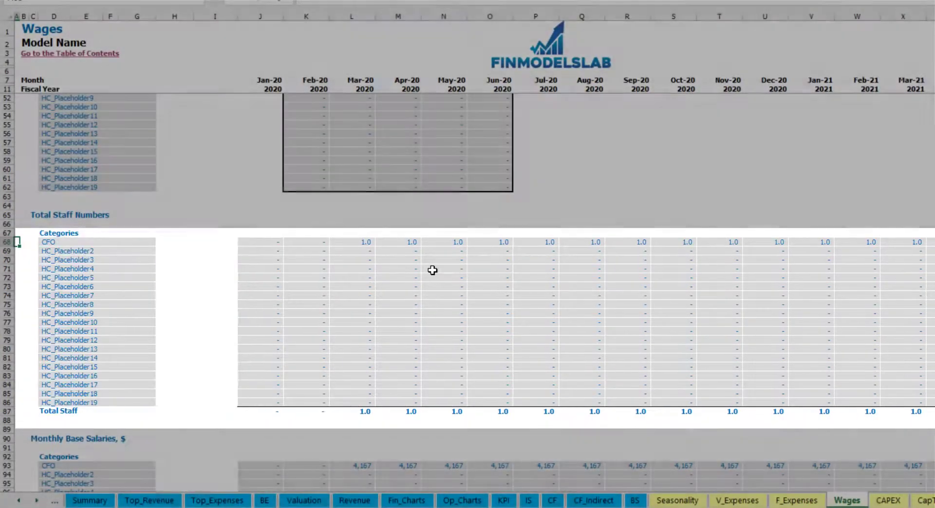
- Set the CFO's annual salary raise to 5% for 2021 and copy it to 2022 through 2024
{"action": "scroll", "coordinate": [398, 334], "scroll_direction": "up", "scroll_amount": 14}
{"action": "left_click", "coordinate": [631, 177]}
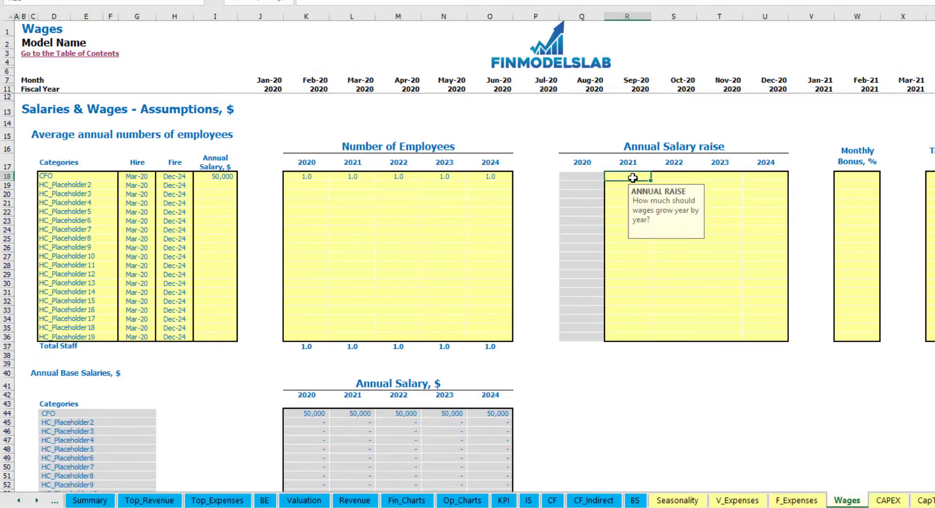
{"action": "key", "text": "ctrl+c"}
{"action": "key", "text": "Right"}
{"action": "key", "text": "shift+Right"}
{"action": "key", "text": "shift+Right"}
{"action": "key", "text": "ctrl+v"}
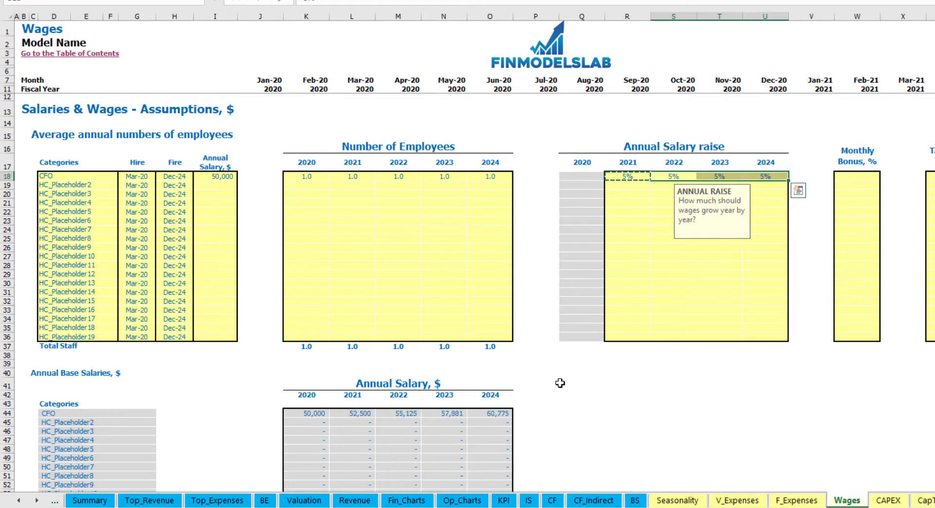
- Compare the CFO's yearly figures in the Annual Salary table with the base salary and the annual raises
{"action": "left_click_drag", "start_coordinate": [311, 414], "coordinate": [472, 410]}
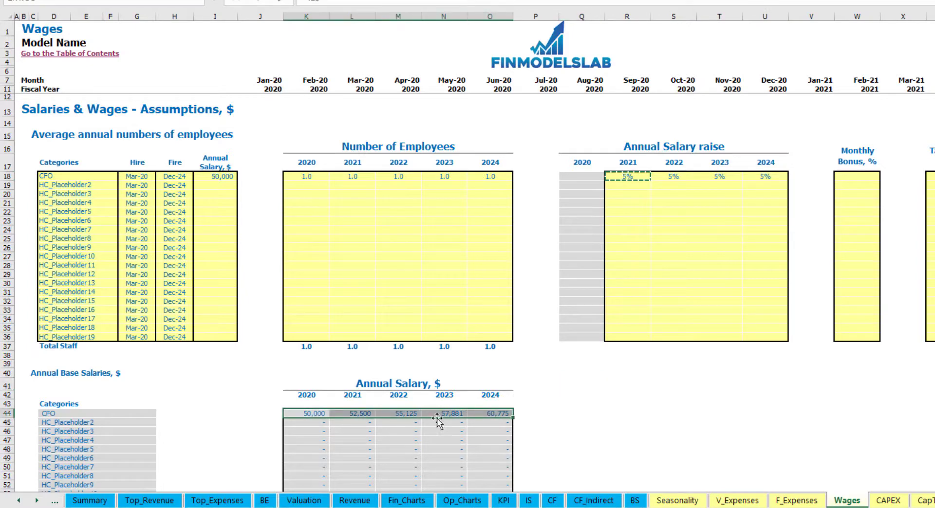
{"action": "left_click", "coordinate": [361, 423]}
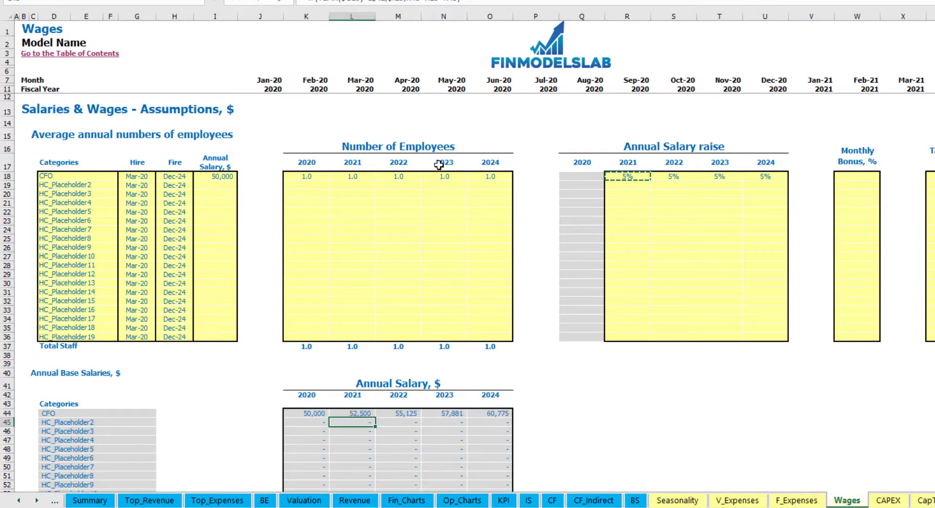
{"action": "left_click", "coordinate": [221, 176]}
{"action": "left_click_drag", "start_coordinate": [640, 177], "coordinate": [761, 177]}
{"action": "left_click", "coordinate": [351, 414]}
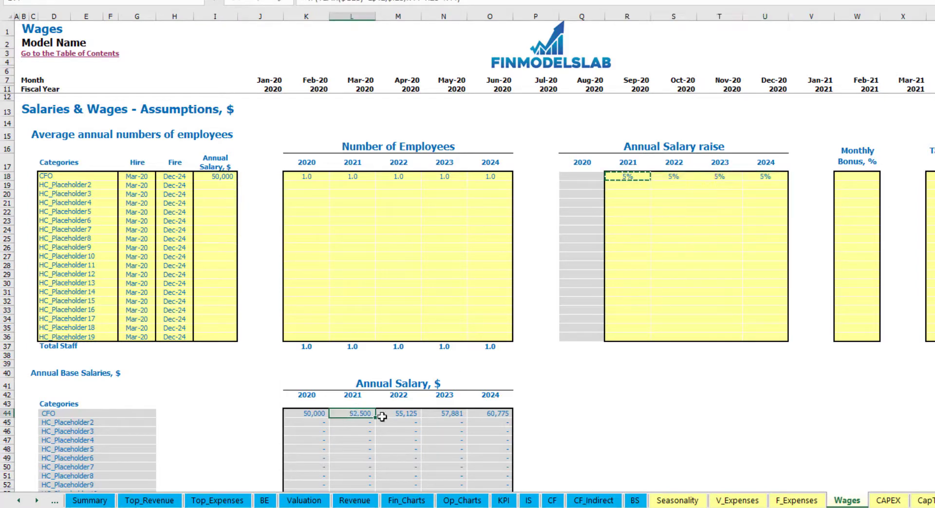
- Set the CFO's monthly bonus to 10% and enter the CFO's tax rate
{"action": "left_click", "coordinate": [858, 177]}
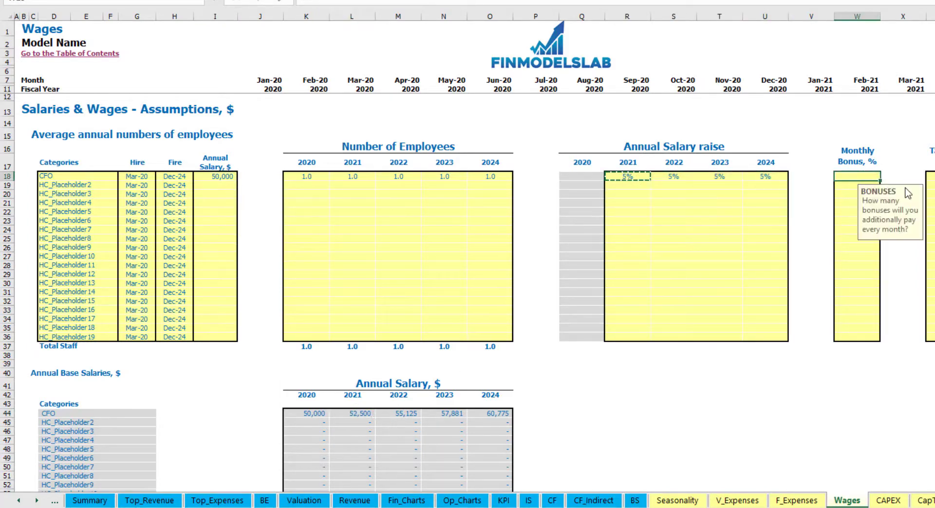
{"action": "type", "text": "10"}
{"action": "key", "text": "Return"}
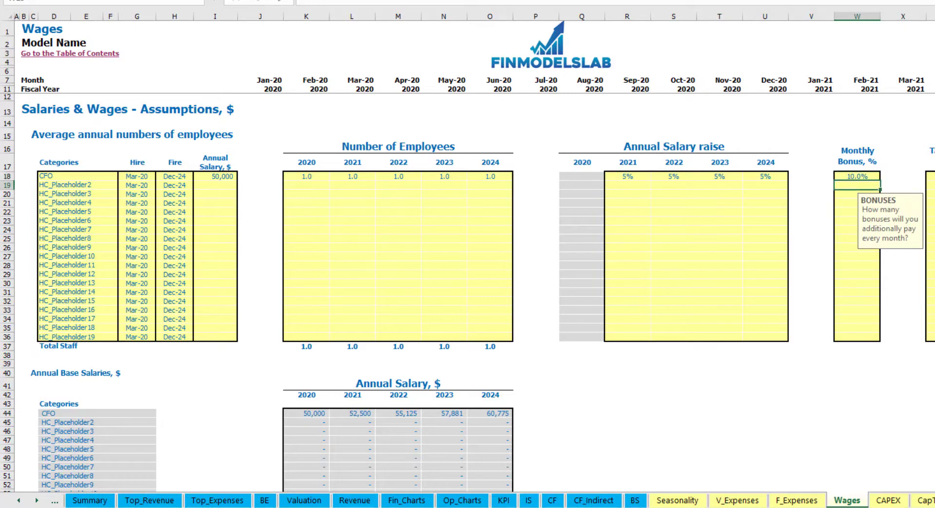
{"action": "left_click", "coordinate": [930, 177]}
{"action": "key", "text": "Return"}
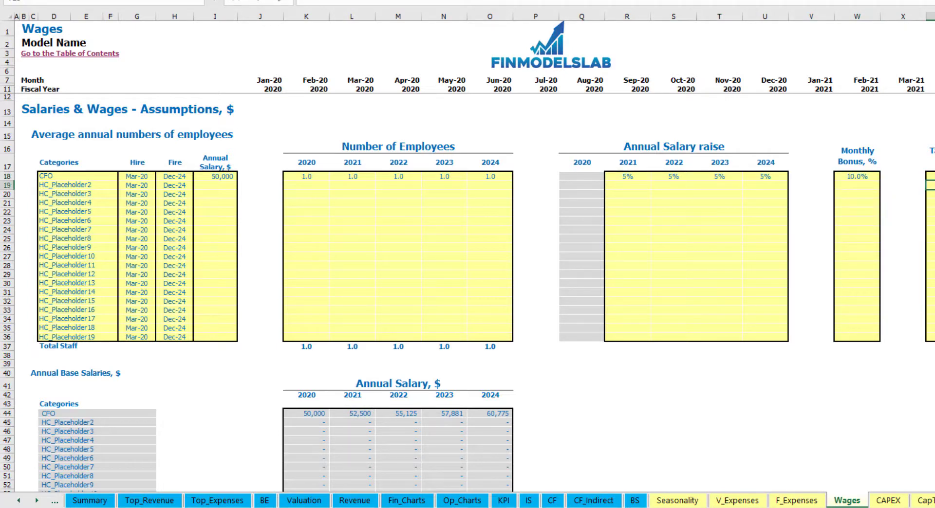
- Review the CFO rows in the Monthly Base Salaries, Monthly Bonus and Monthly Base Taxes tables
{"action": "scroll", "coordinate": [435, 264], "scroll_direction": "down", "scroll_amount": 17}
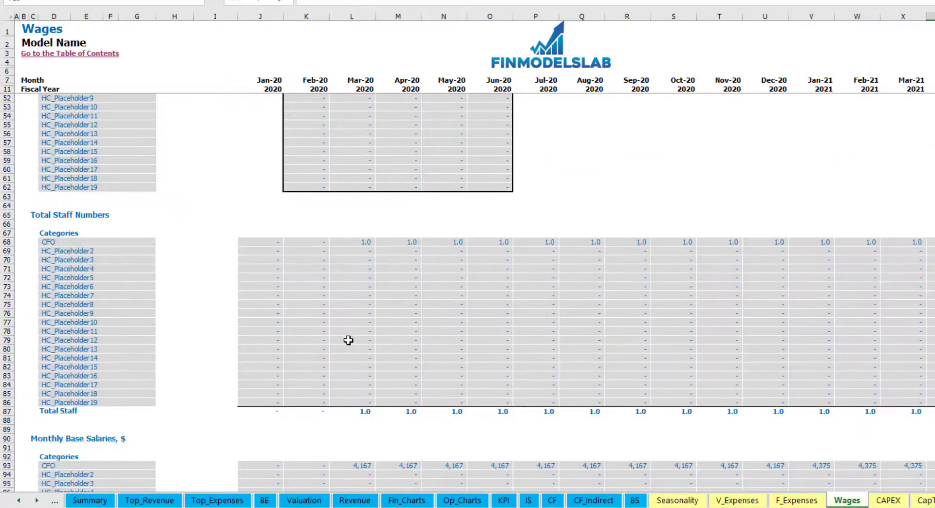
{"action": "scroll", "coordinate": [6, 383], "scroll_direction": "down", "scroll_amount": 3}
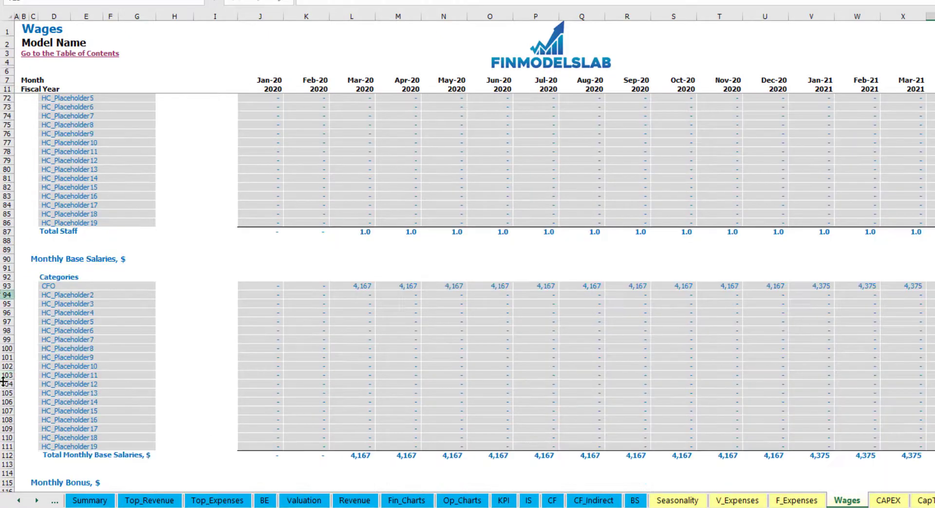
{"action": "left_click", "coordinate": [5, 286]}
{"action": "left_click", "coordinate": [367, 285]}
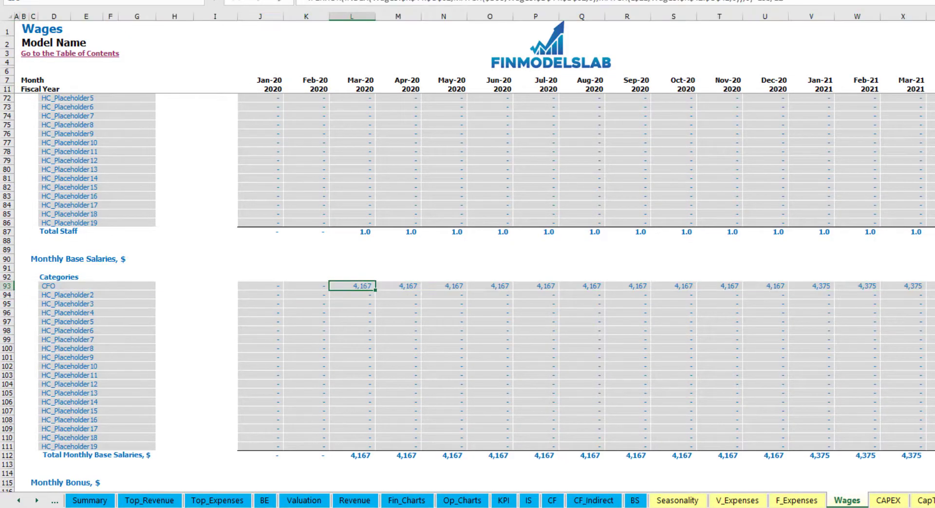
{"action": "scroll", "coordinate": [194, 343], "scroll_direction": "down", "scroll_amount": 7}
{"action": "left_click", "coordinate": [13, 330]}
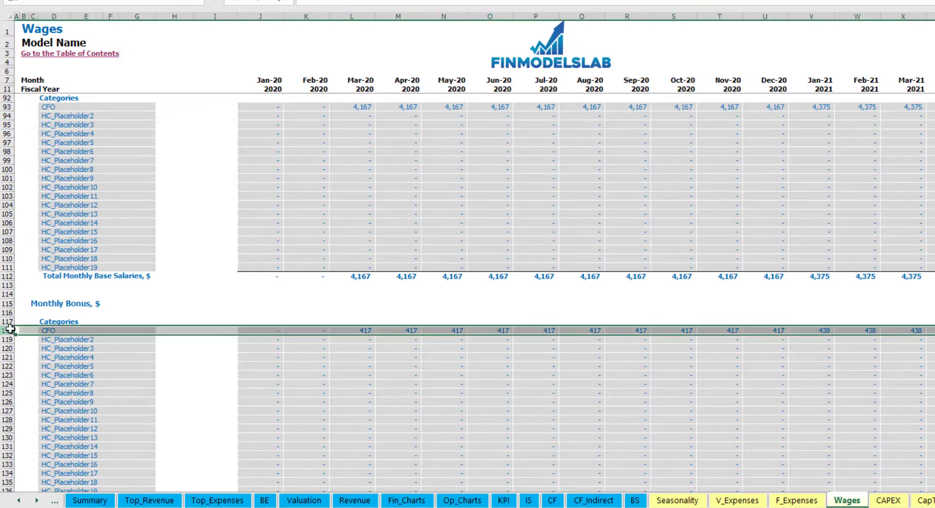
{"action": "left_click", "coordinate": [365, 331]}
{"action": "scroll", "coordinate": [74, 342], "scroll_direction": "down", "scroll_amount": 3}
{"action": "scroll", "coordinate": [73, 342], "scroll_direction": "down", "scroll_amount": 3}
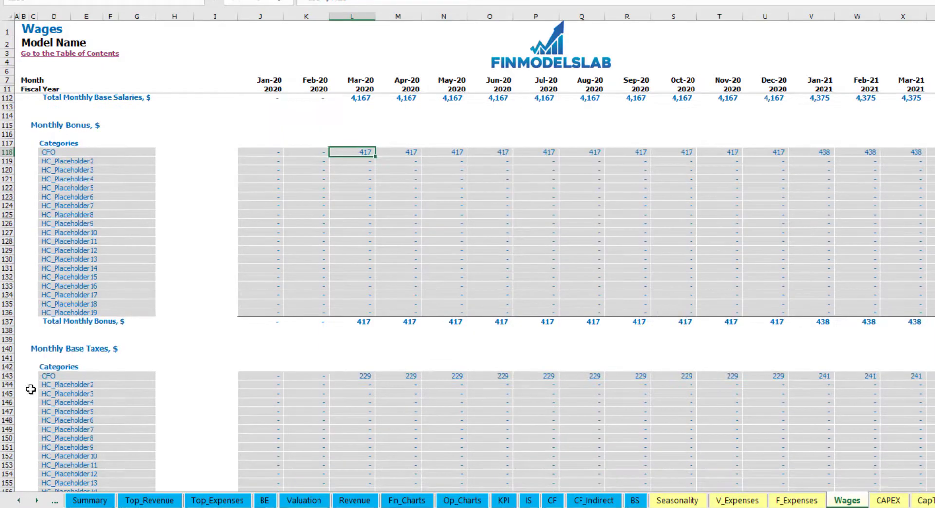
{"action": "left_click", "coordinate": [9, 378]}
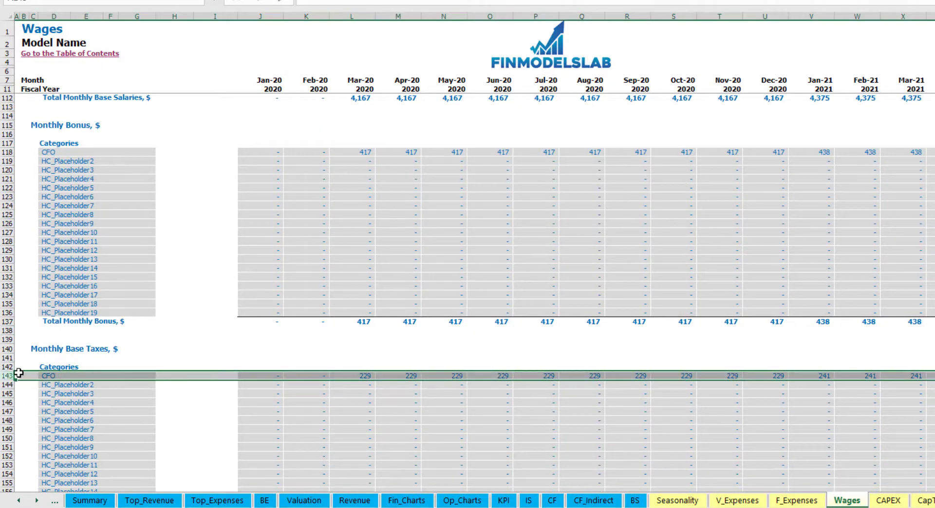
- Name the second staff position, HC_Placeholder2, Admin HC in the salary assumptions
{"action": "scroll", "coordinate": [421, 360], "scroll_direction": "up", "scroll_amount": 20}
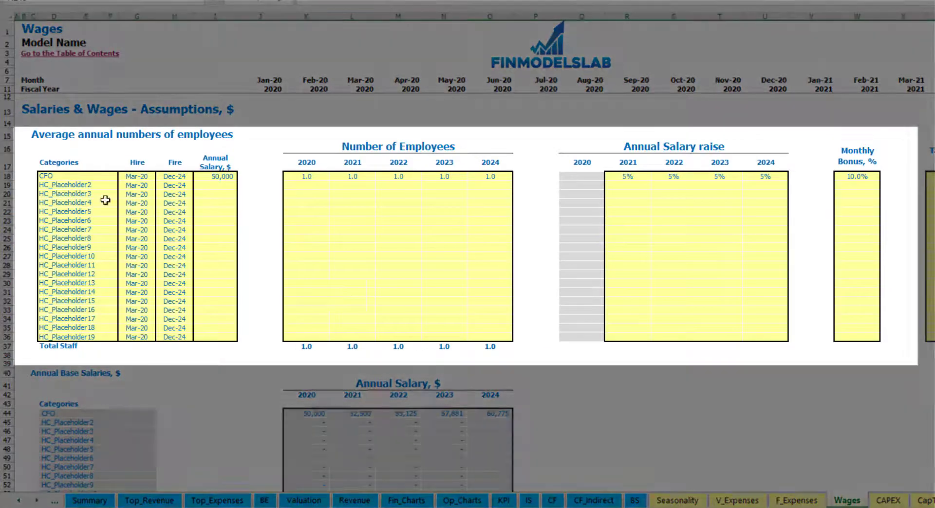
{"action": "left_click", "coordinate": [75, 184]}
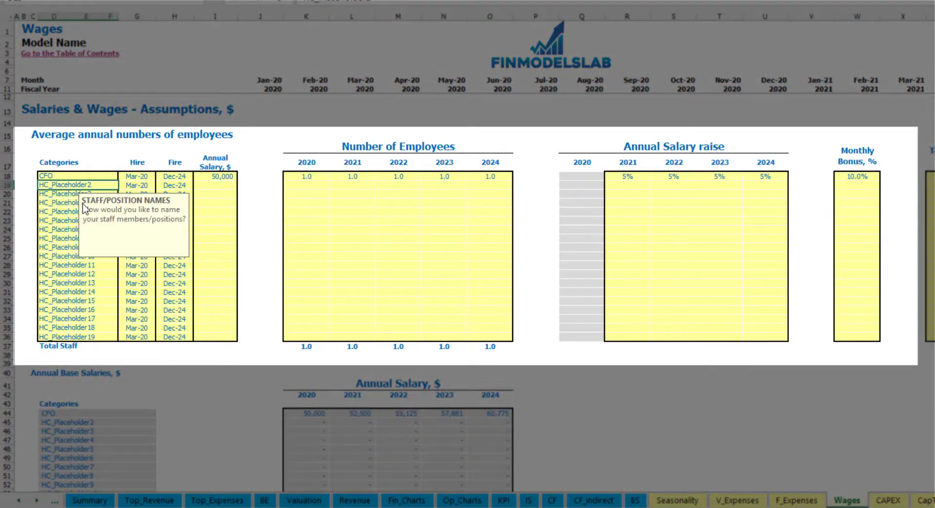
{"action": "type", "text": "Admin HC"}
- Set the Admin HC hire date to Apr-20 and the annual salary to 30,000
{"action": "left_click", "coordinate": [142, 185]}
{"action": "left_click", "coordinate": [161, 186]}
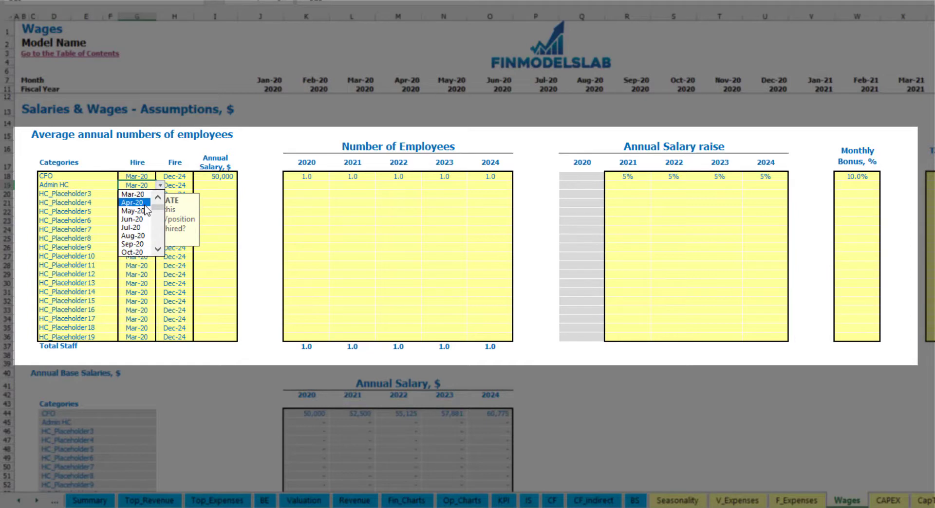
{"action": "left_click", "coordinate": [146, 210]}
{"action": "left_click", "coordinate": [184, 187]}
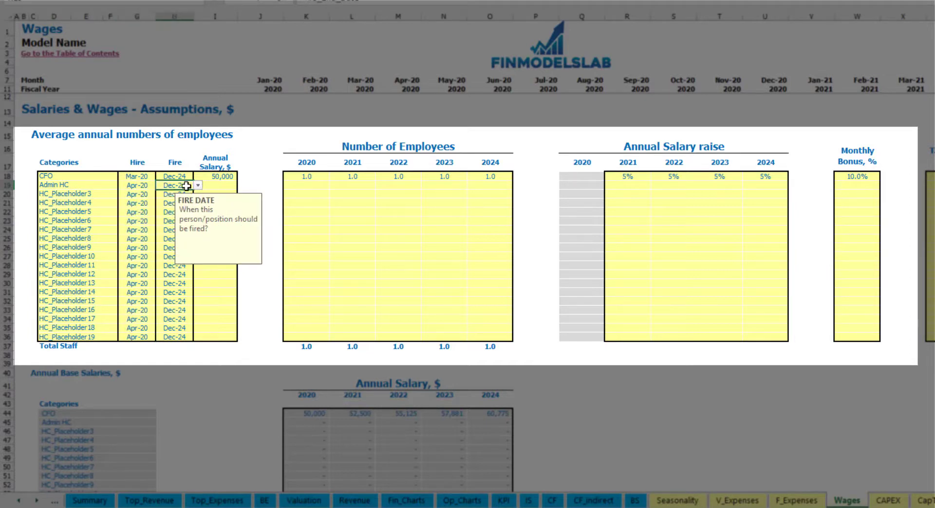
{"action": "left_click", "coordinate": [212, 184]}
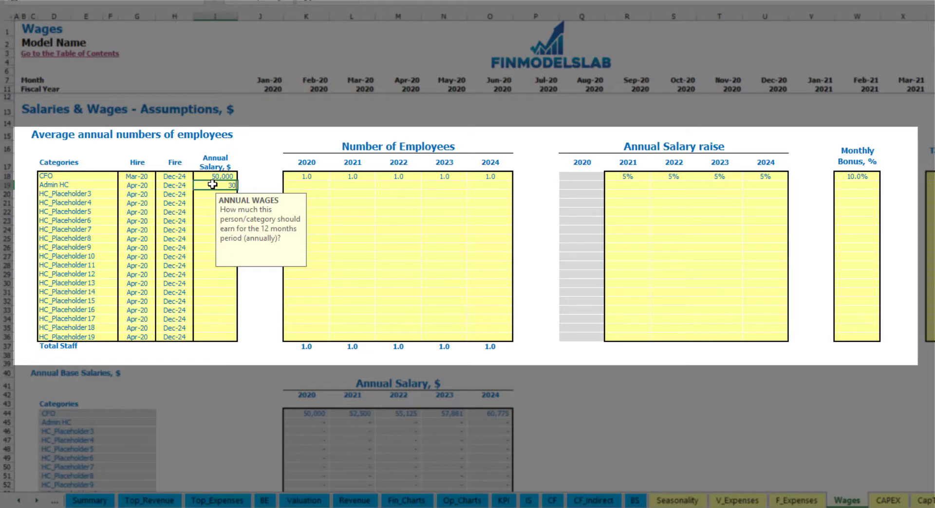
- Enter the Admin HC number of employees for 2020 through 2024 as 2, 4, 6, 8 and 10
{"action": "left_click", "coordinate": [315, 185]}
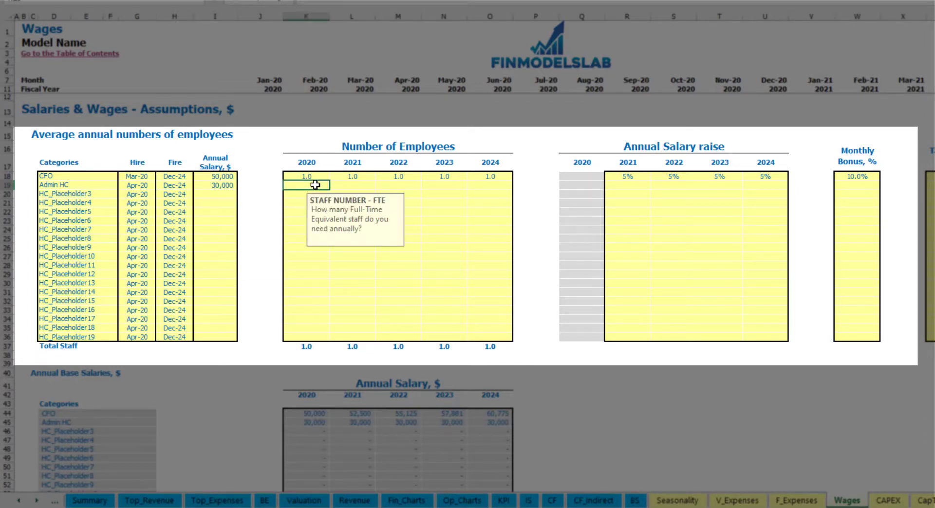
{"action": "type", "text": "2"}
{"action": "key", "text": "Right"}
{"action": "type", "text": "4"}
{"action": "key", "text": "Right"}
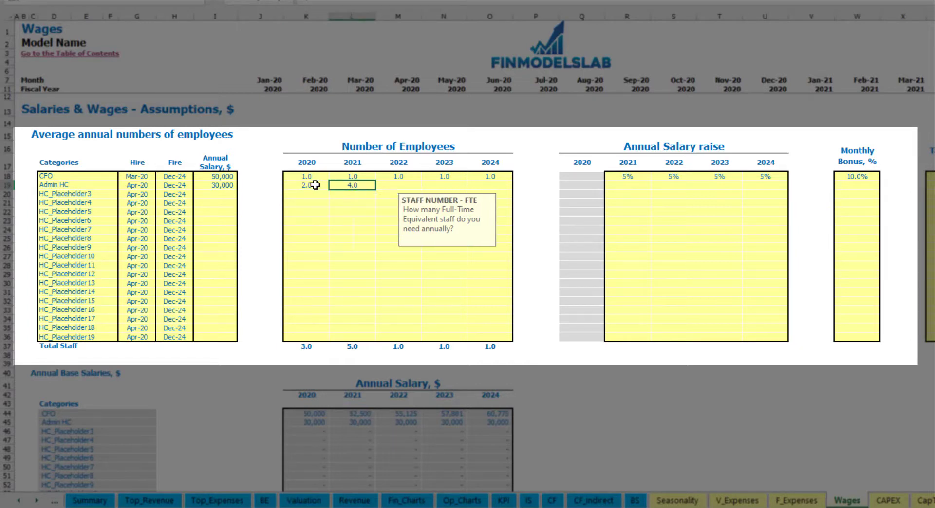
{"action": "type", "text": "6"}
{"action": "key", "text": "Right"}
{"action": "type", "text": "8"}
{"action": "key", "text": "Right"}
{"action": "key", "text": "Right"}
{"action": "type", "text": "10"}
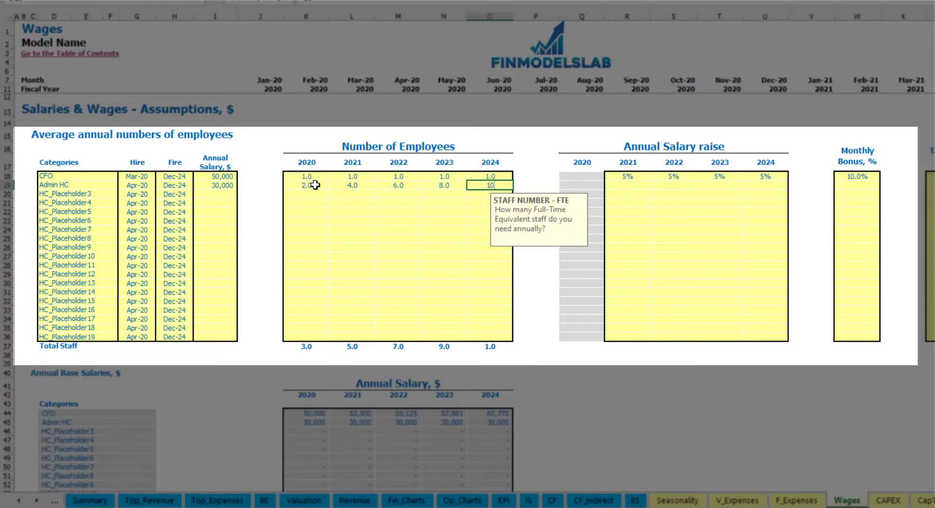
{"action": "key", "text": "Right"}
- Set the Admin HC annual salary raise to 3% for 2021 and copy it to 2022 through 2024
{"action": "left_click", "coordinate": [625, 184]}
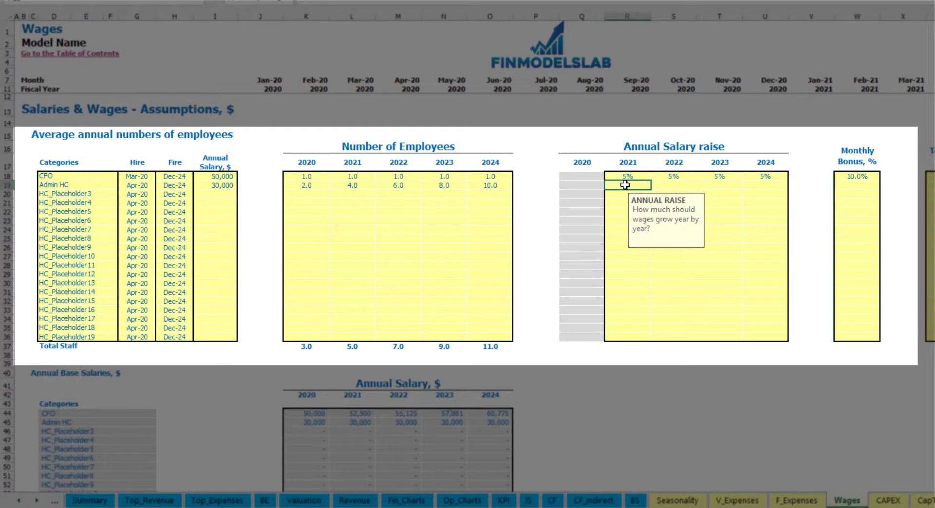
{"action": "key", "text": "ctrl+c"}
{"action": "key", "text": "Right"}
{"action": "key", "text": "shift+Right"}
{"action": "key", "text": "shift+Right"}
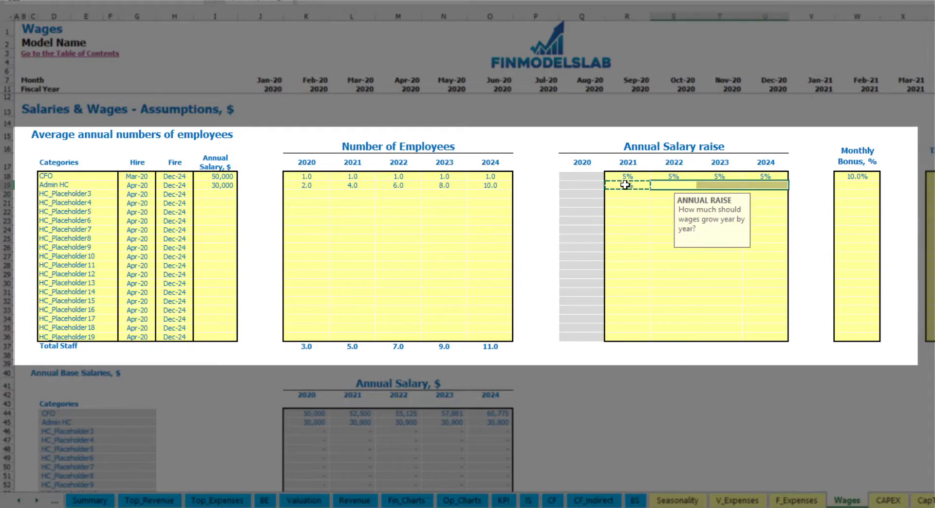
{"action": "key", "text": "ctrl+v"}
- Set the Admin HC monthly bonus to 5% and enter its tax rate
{"action": "left_click", "coordinate": [871, 189]}
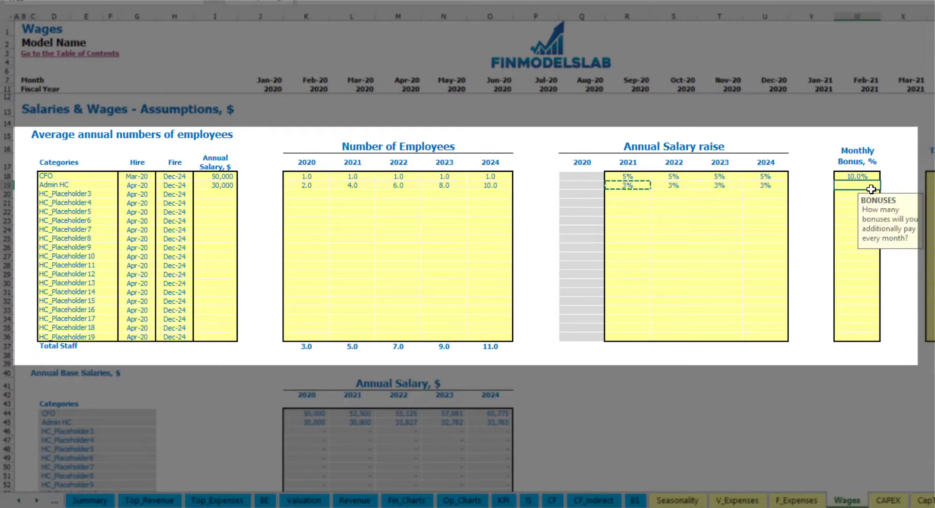
{"action": "type", "text": "5"}
{"action": "key", "text": "Right"}
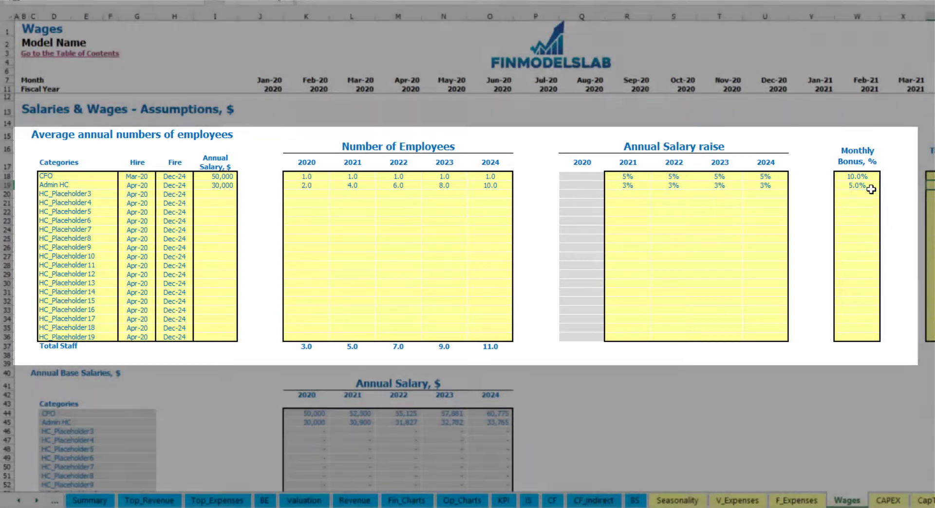
{"action": "key", "text": "Down"}
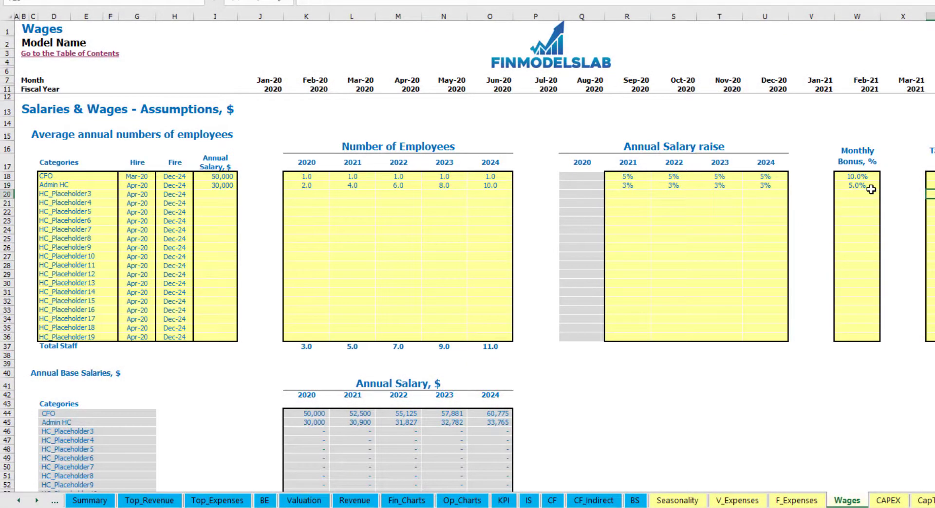
- Examine the Admin HC row in the Total Staff Numbers table month by month from 2020 through 2024
{"action": "scroll", "coordinate": [396, 284], "scroll_direction": "down", "scroll_amount": 13}
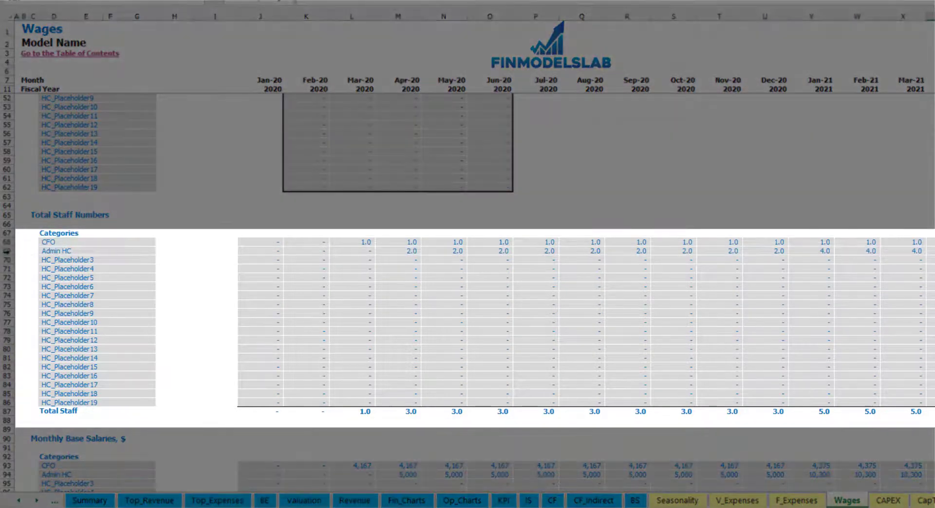
{"action": "left_click", "coordinate": [9, 251]}
{"action": "left_click", "coordinate": [408, 251]}
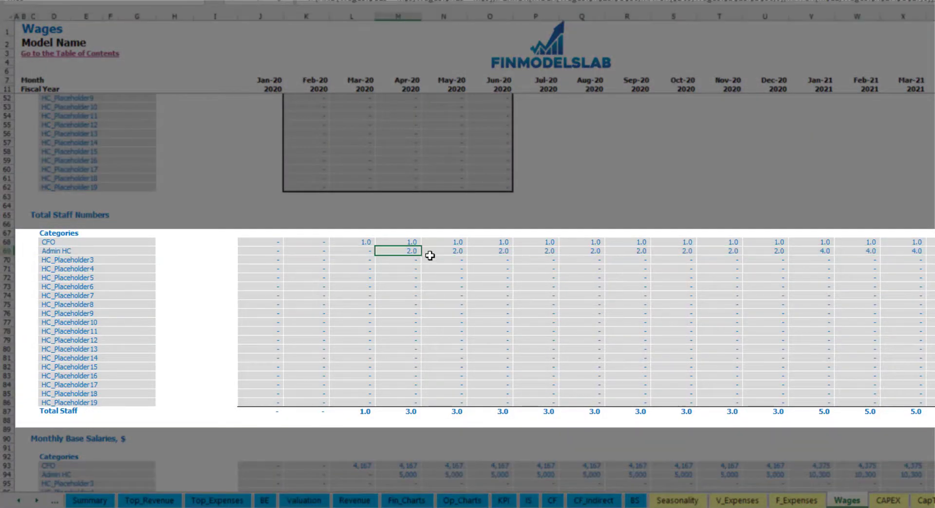
{"action": "left_click_drag", "start_coordinate": [413, 253], "coordinate": [777, 249]}
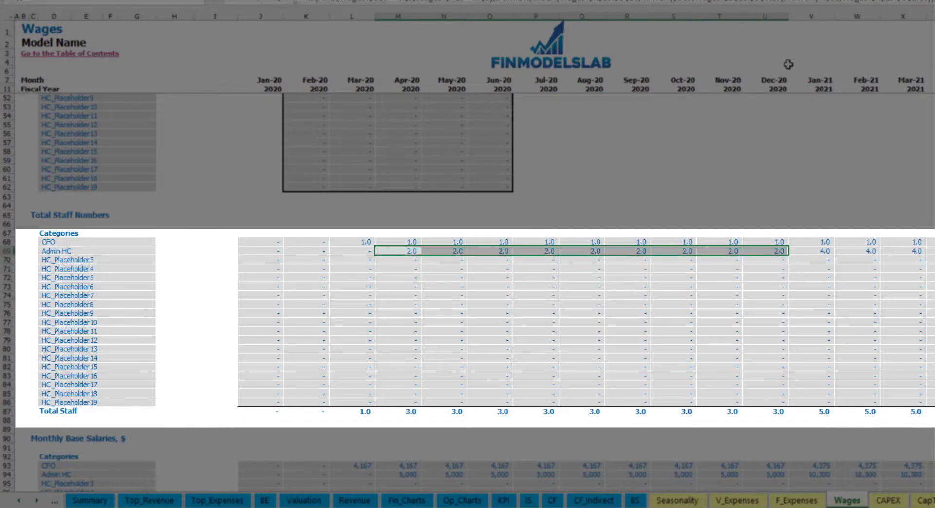
{"action": "left_click", "coordinate": [827, 254]}
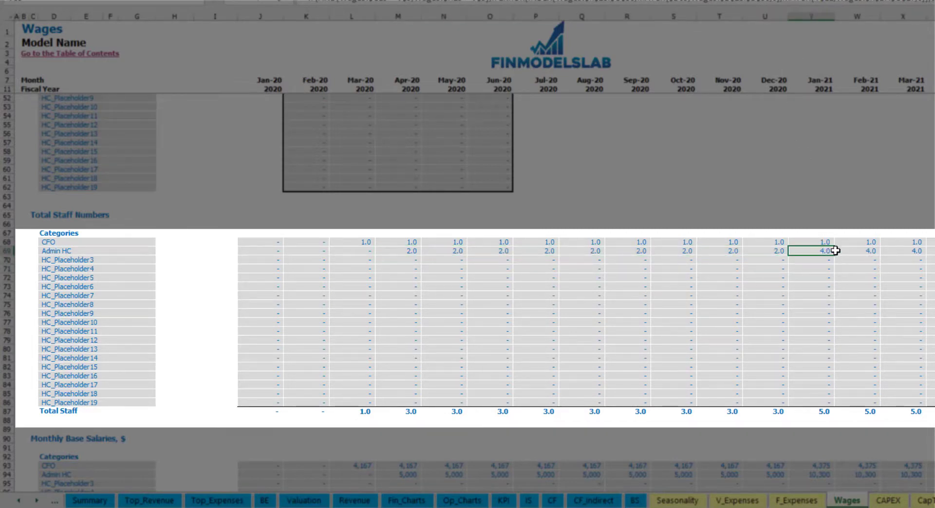
{"action": "left_click_drag", "start_coordinate": [835, 251], "coordinate": [933, 252]}
{"action": "scroll", "coordinate": [474, 293], "scroll_direction": "right", "scroll_amount": 7}
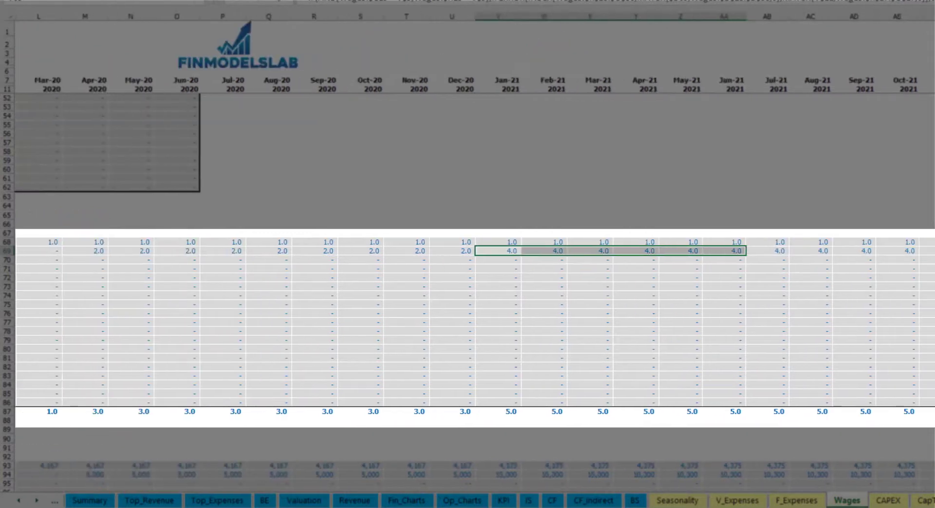
{"action": "scroll", "coordinate": [474, 292], "scroll_direction": "right", "scroll_amount": 2}
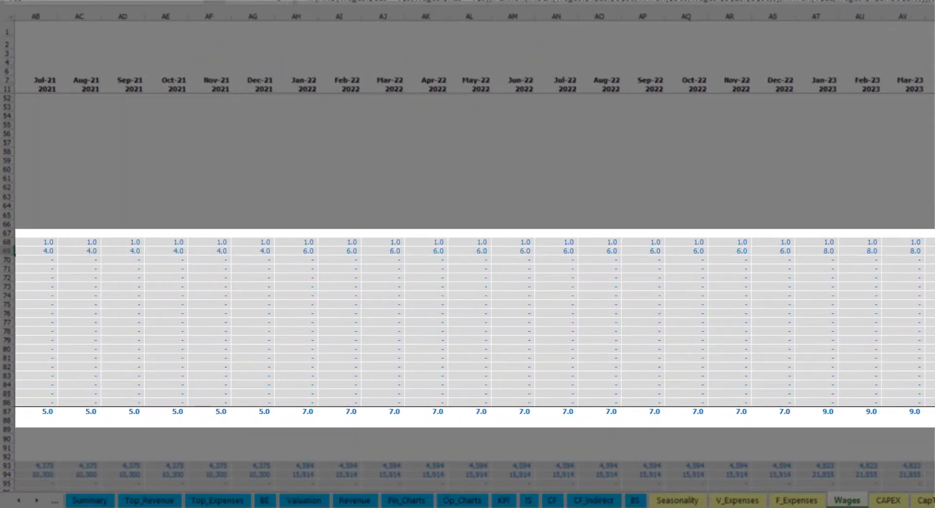
{"action": "left_click", "coordinate": [930, 251]}
{"action": "scroll", "coordinate": [856, 251], "scroll_direction": "right", "scroll_amount": 5}
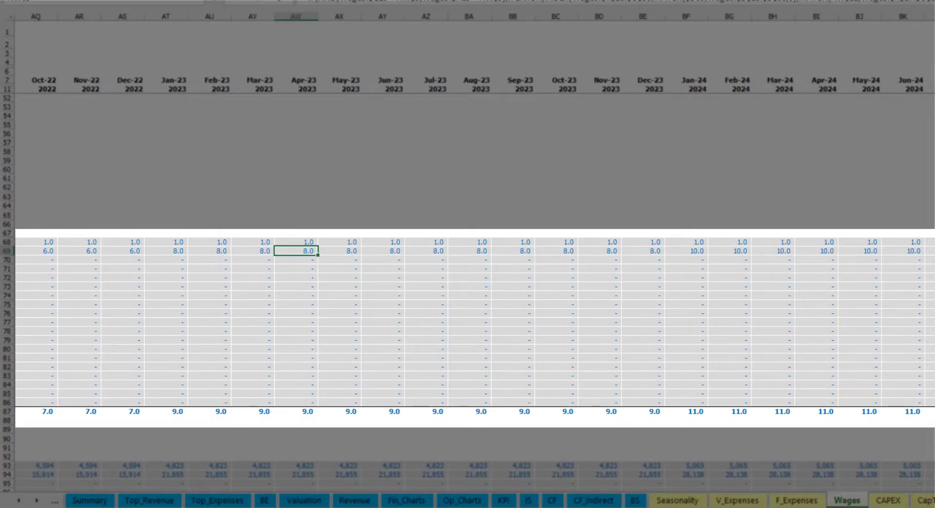
- Compare Admin HC's monthly base salaries with its staff numbers, and review its Monthly Bonus and Monthly Base Taxes rows
{"action": "scroll", "coordinate": [468, 321], "scroll_direction": "left", "scroll_amount": 14}
{"action": "scroll", "coordinate": [294, 436], "scroll_direction": "down", "scroll_amount": 3}
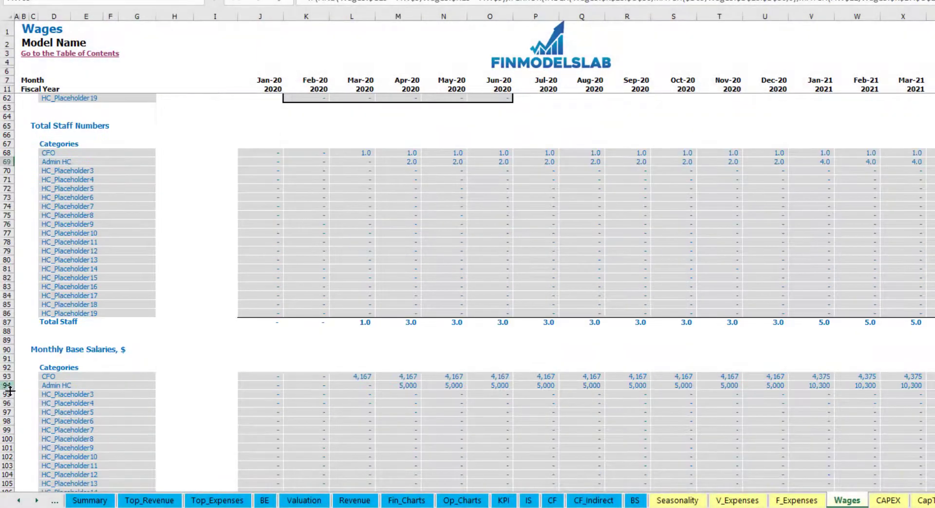
{"action": "left_click", "coordinate": [9, 387]}
{"action": "left_click", "coordinate": [401, 387]}
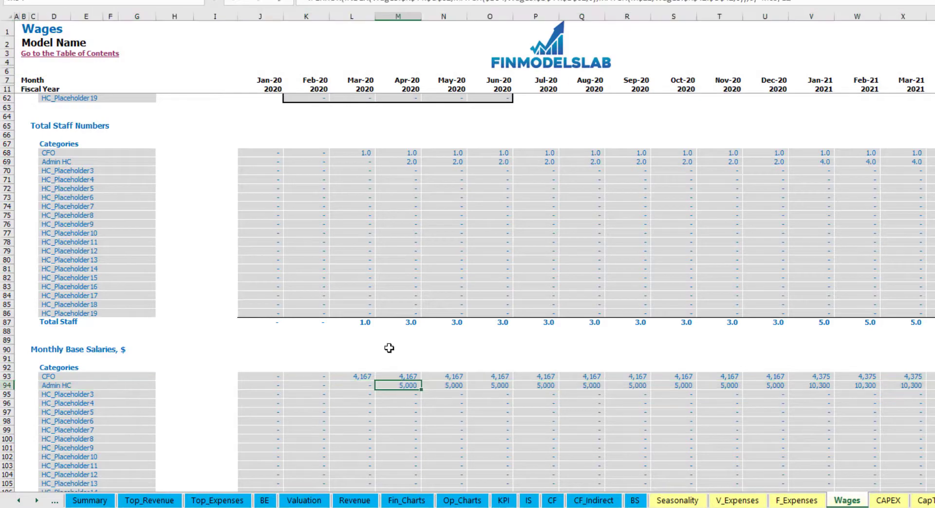
{"action": "left_click", "coordinate": [407, 162]}
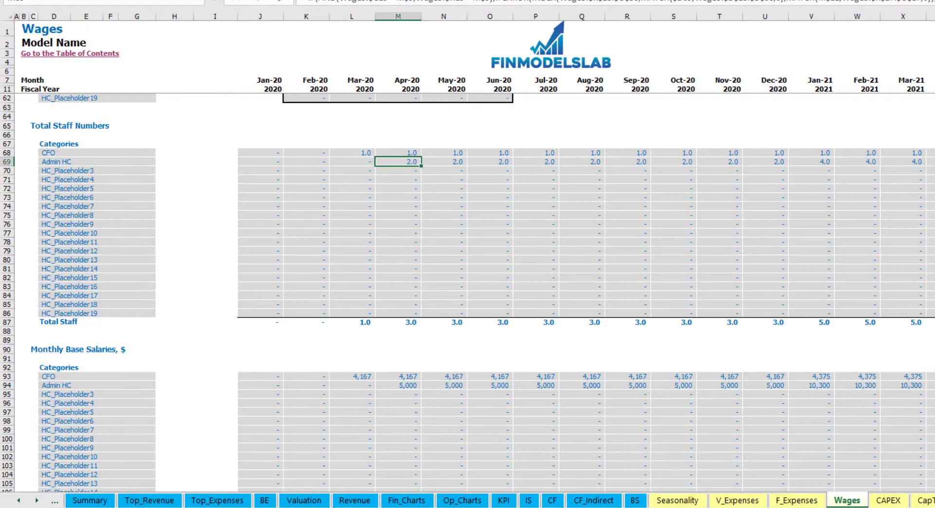
{"action": "left_click", "coordinate": [934, 162]}
{"action": "left_click", "coordinate": [934, 386]}
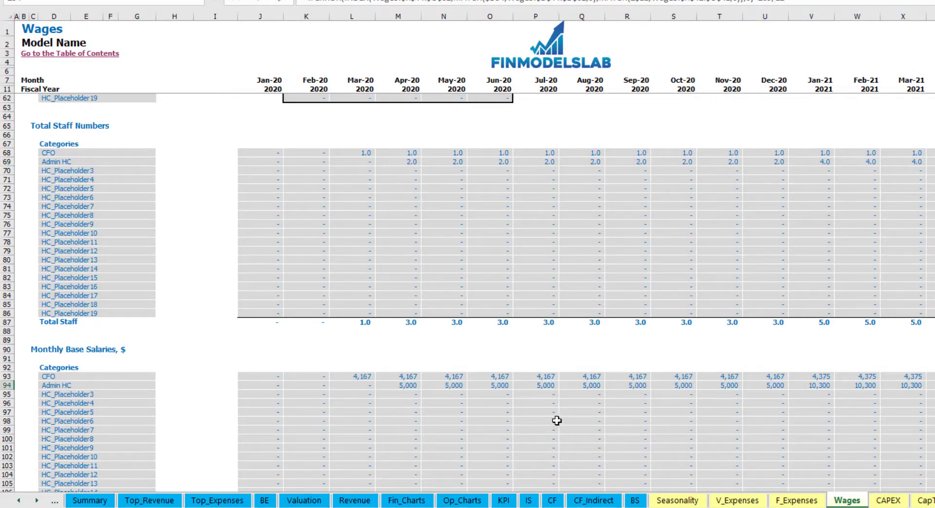
{"action": "scroll", "coordinate": [557, 421], "scroll_direction": "down", "scroll_amount": 10}
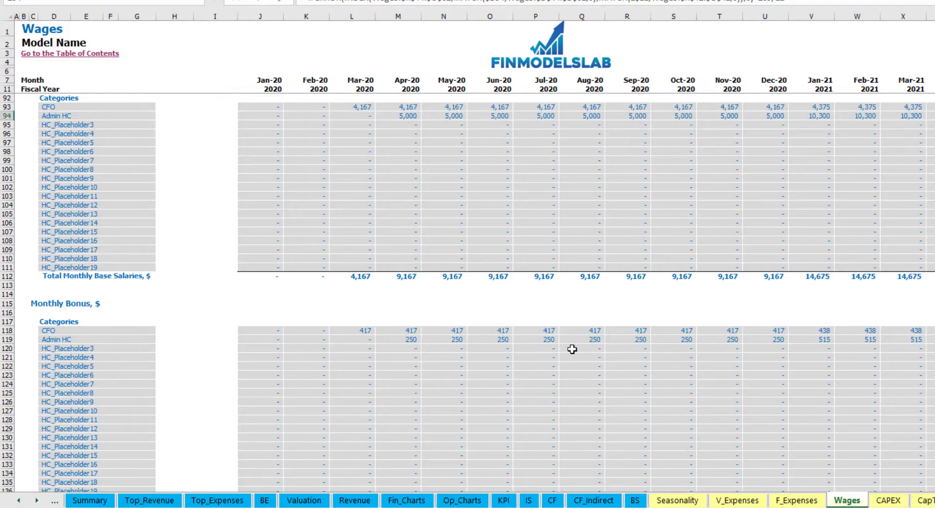
{"action": "scroll", "coordinate": [572, 350], "scroll_direction": "down", "scroll_amount": 7}
{"action": "scroll", "coordinate": [170, 379], "scroll_direction": "down", "scroll_amount": 3}
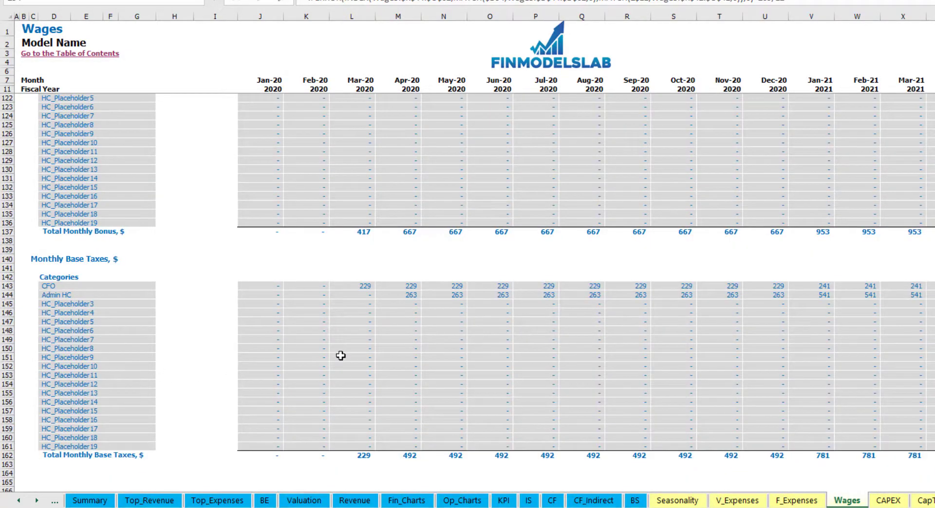
- Expand the Salary and Wages rows on the IS sheet and examine the monthly amounts for each staff position
{"action": "left_click", "coordinate": [528, 500]}
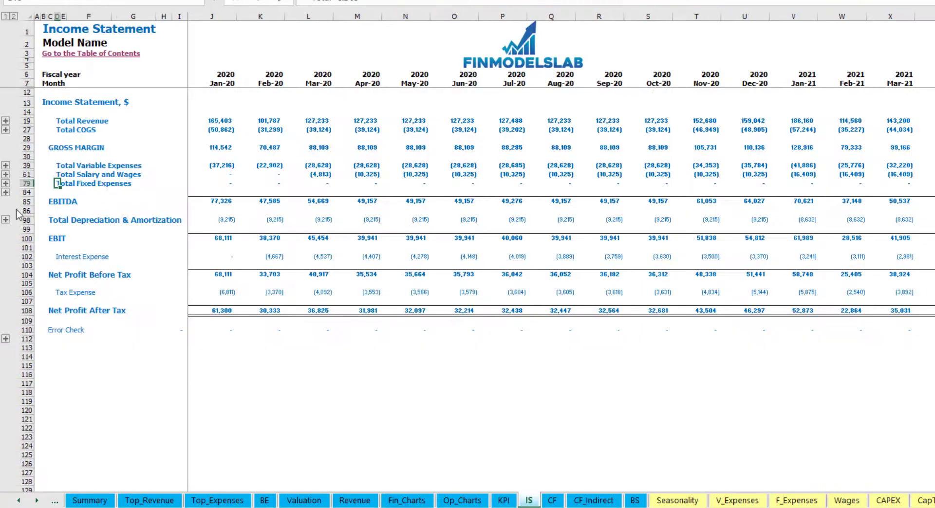
{"action": "left_click", "coordinate": [5, 175]}
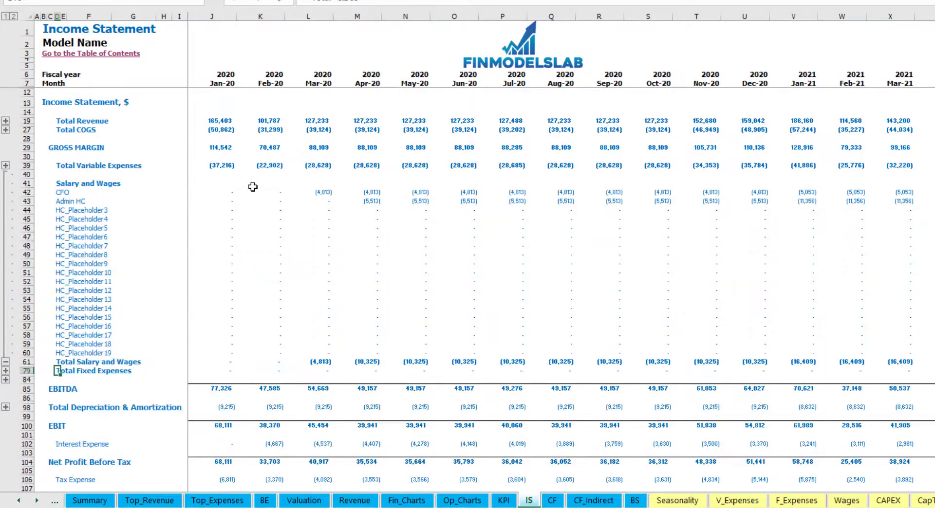
{"action": "left_click", "coordinate": [207, 191]}
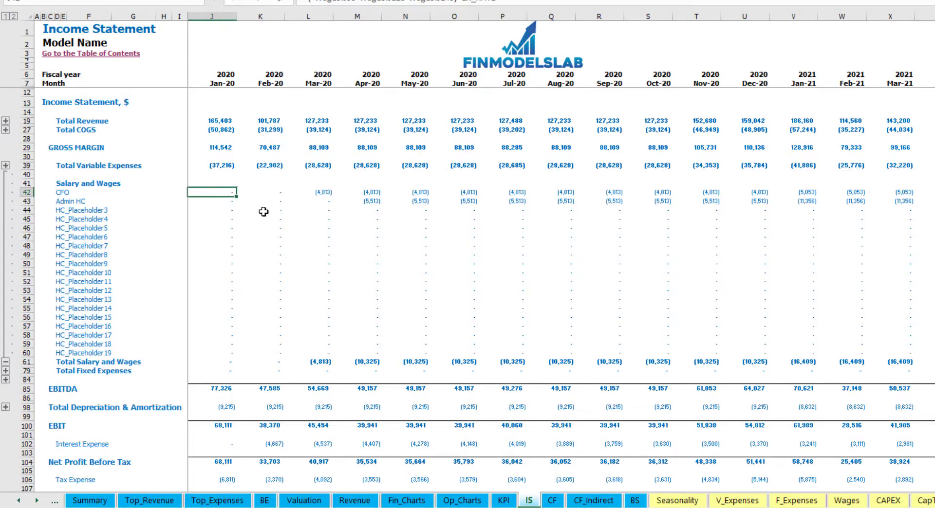
{"action": "left_click_drag", "start_coordinate": [64, 191], "coordinate": [64, 353]}
{"action": "left_click", "coordinate": [109, 201]}
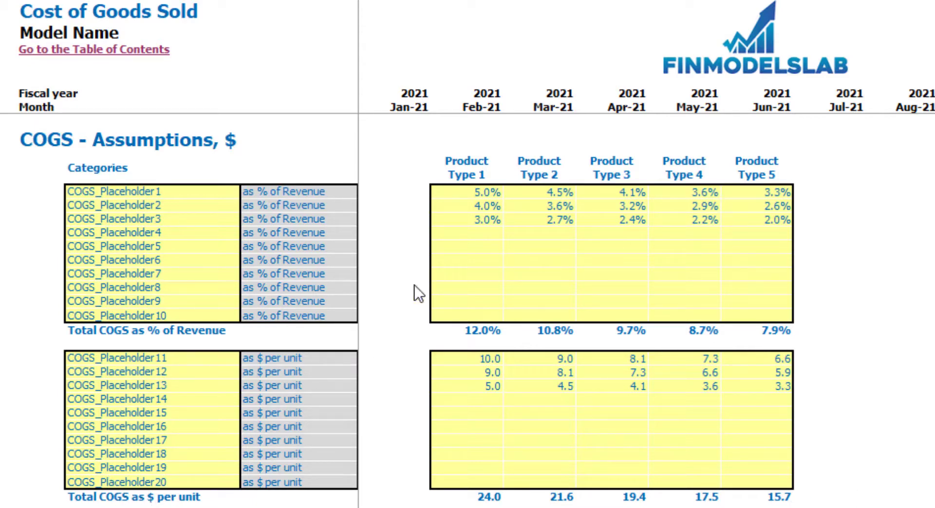
- Rename the first cost item, COGS_Placeholder1, as _Pack in the COGS assumptions
{"action": "left_click", "coordinate": [151, 194]}
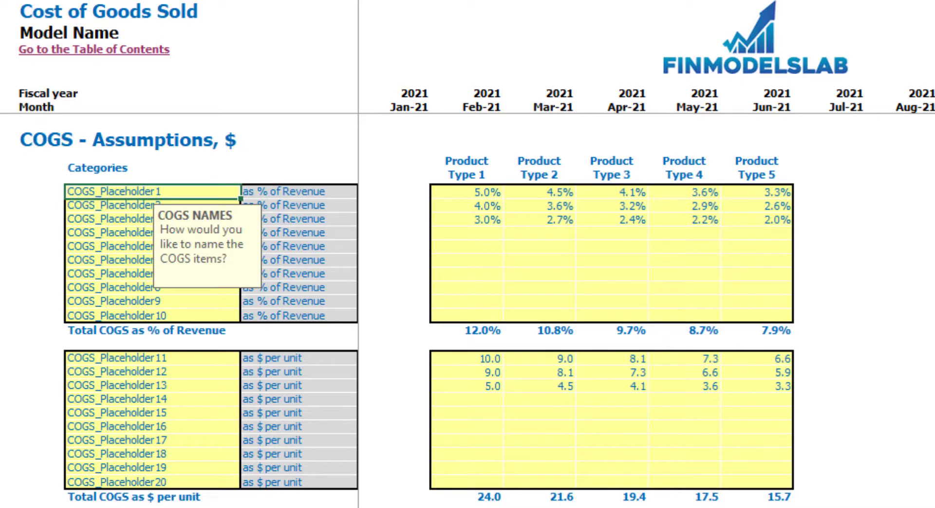
{"action": "type", "text": "Pack"}
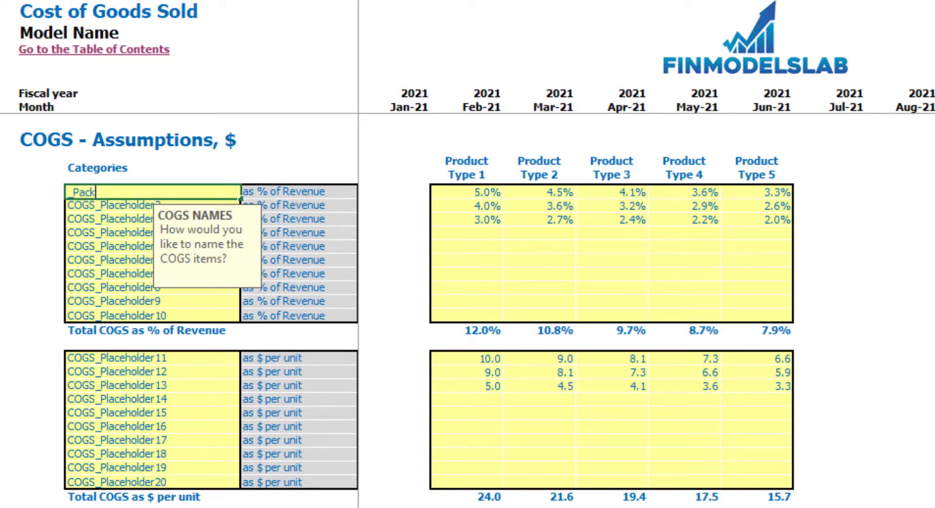
{"action": "key", "text": "Return"}
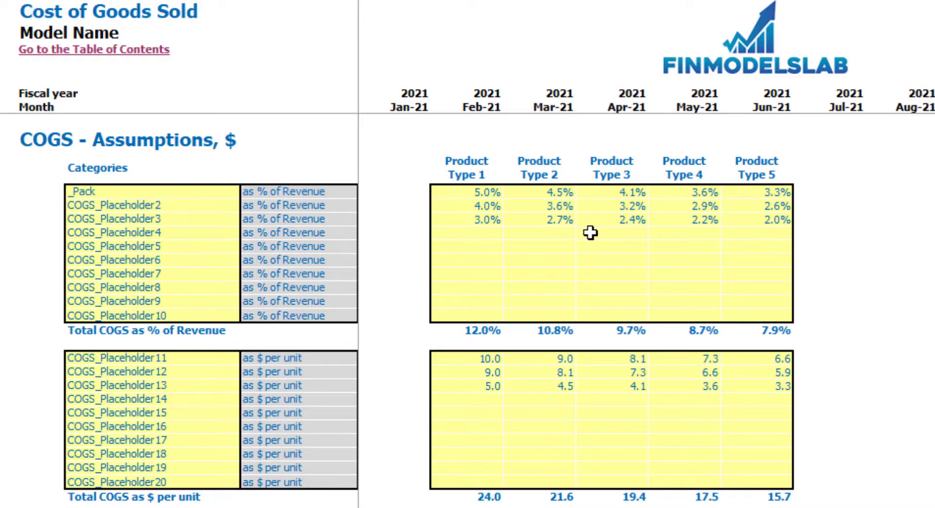
- Set _Pack's percentage of revenue to 6%, 7%, 8%, 9% and 10% for Product Types 1 through 5
{"action": "left_click", "coordinate": [482, 194]}
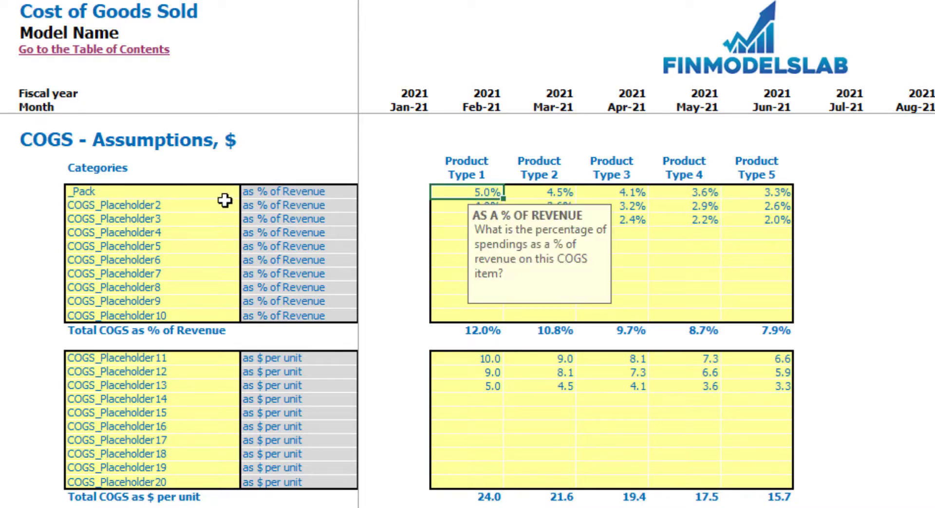
{"action": "key", "text": "Tab"}
{"action": "type", "text": "7%"}
{"action": "key", "text": "Tab"}
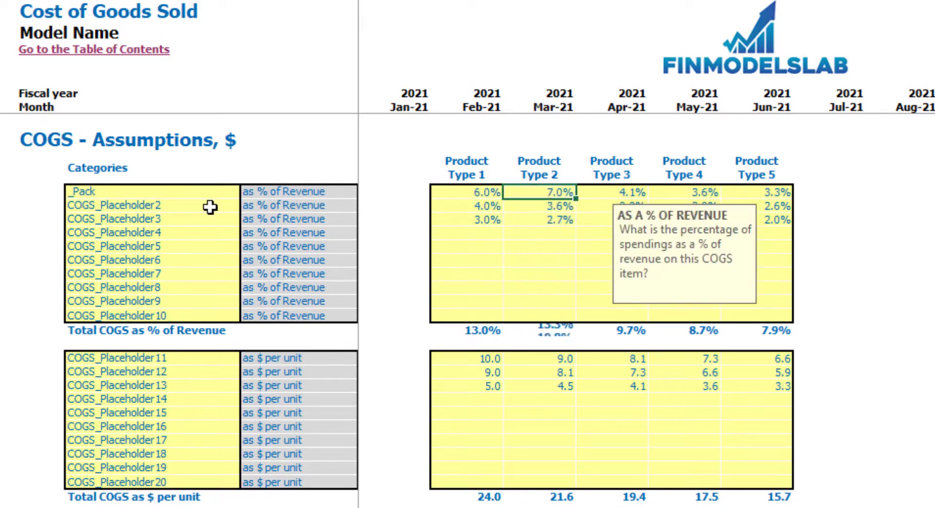
{"action": "type", "text": "8%"}
{"action": "key", "text": "Tab"}
{"action": "type", "text": "9%"}
{"action": "key", "text": "Tab"}
{"action": "type", "text": "10%"}
{"action": "key", "text": "Return"}
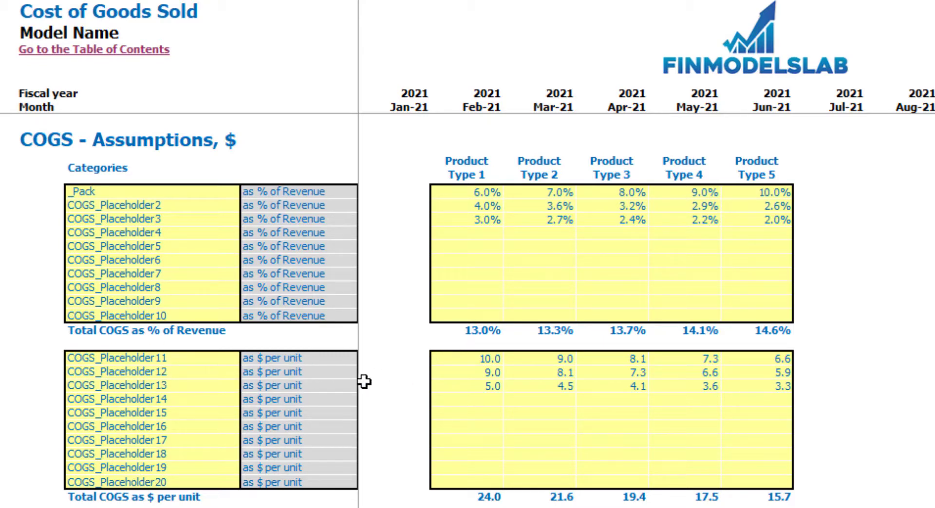
{"action": "left_click", "coordinate": [455, 360]}
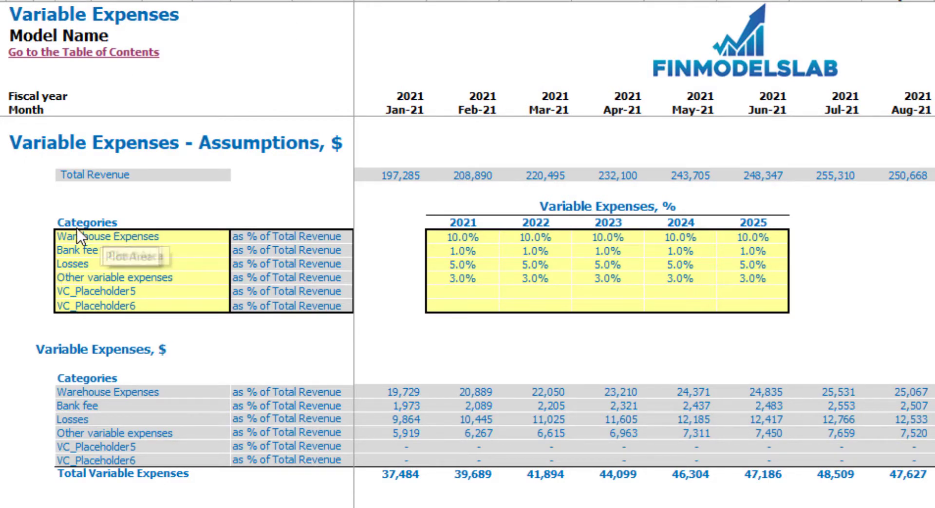
- On the Variable Expenses sheet, set Warehouse Expenses to 12%, 14%, 16% and 18% of total revenue for 2022 through 2025
{"action": "left_click", "coordinate": [124, 239]}
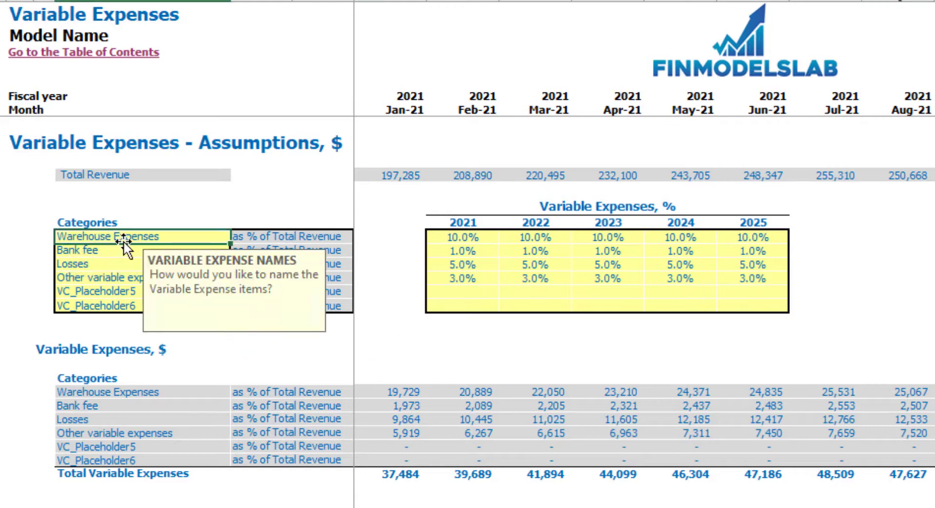
{"action": "left_click", "coordinate": [145, 207]}
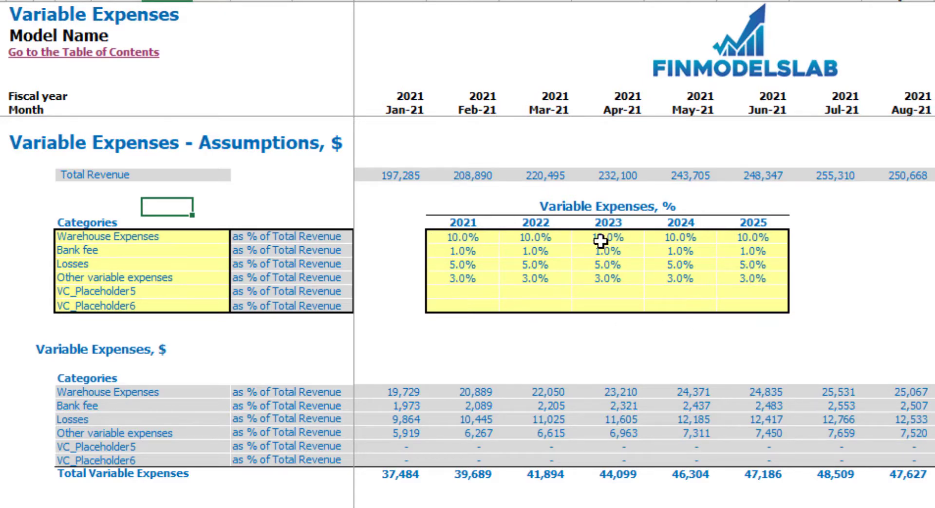
{"action": "left_click", "coordinate": [489, 240]}
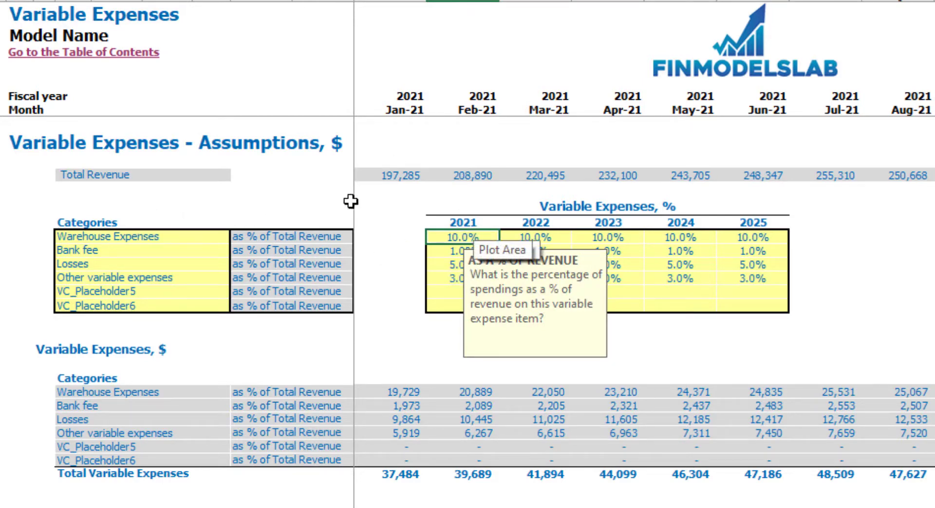
{"action": "left_click", "coordinate": [515, 239]}
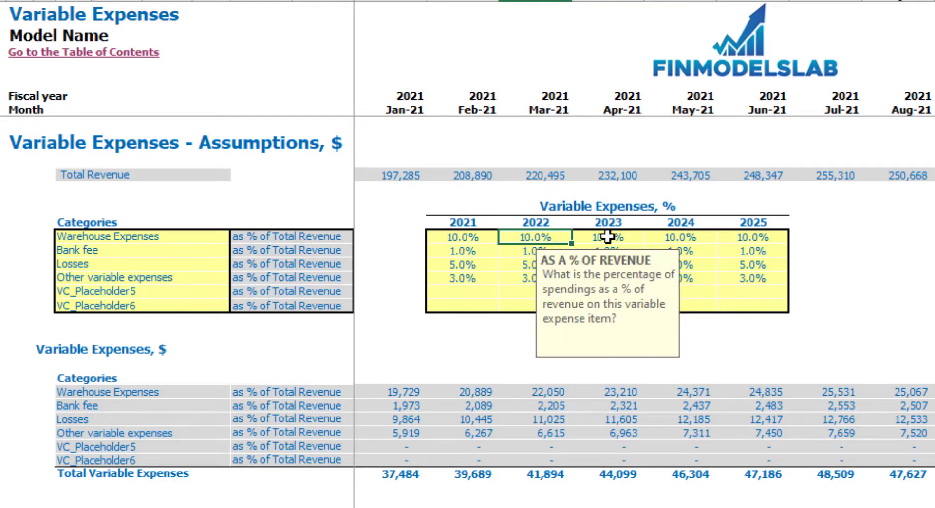
{"action": "type", "text": "12%"}
{"action": "left_click", "coordinate": [607, 237]}
{"action": "type", "text": "14%"}
{"action": "key", "text": "Tab"}
{"action": "type", "text": "10%"}
{"action": "key", "text": "Tab"}
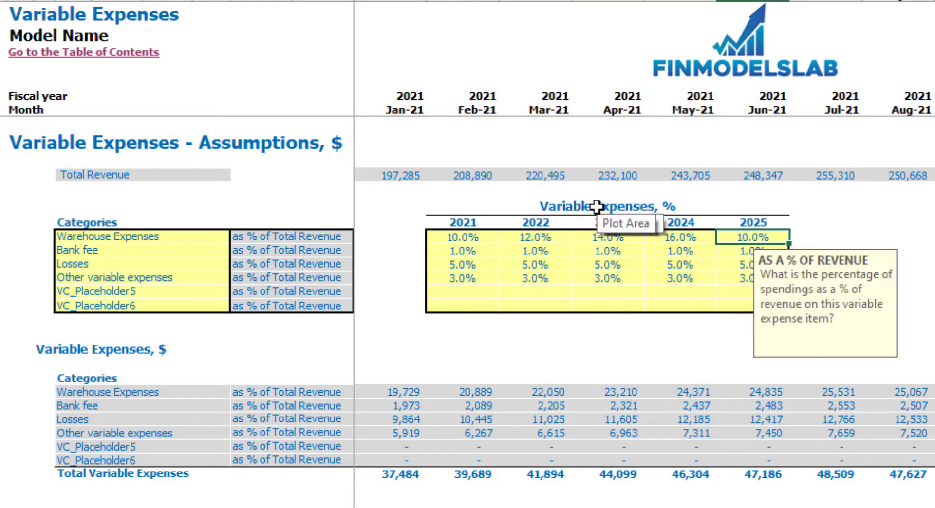
{"action": "type", "text": "18%"}
{"action": "key", "text": "Tab"}
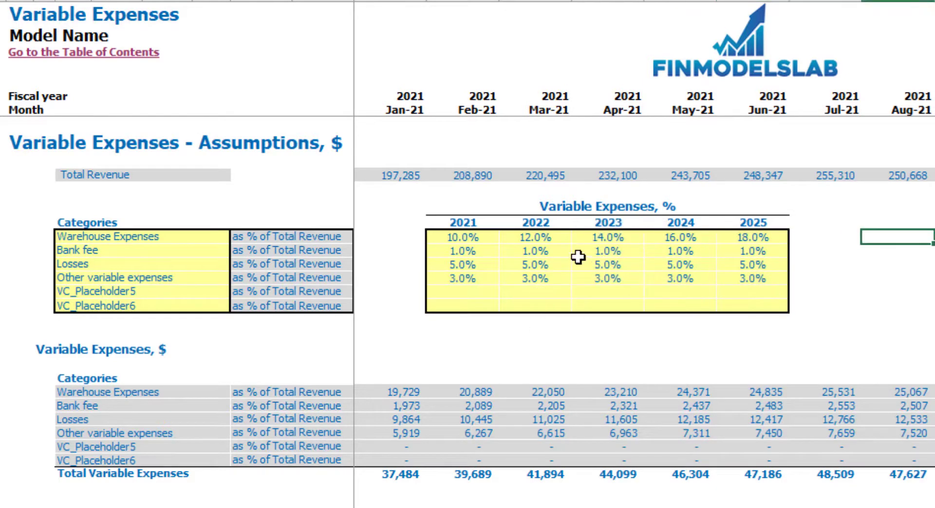
- Set Warehouse Expenses to 9%, 8%, 7% and 6% of total revenue for 2022 through 2025
{"action": "left_click", "coordinate": [538, 238]}
{"action": "type", "text": "9%"}
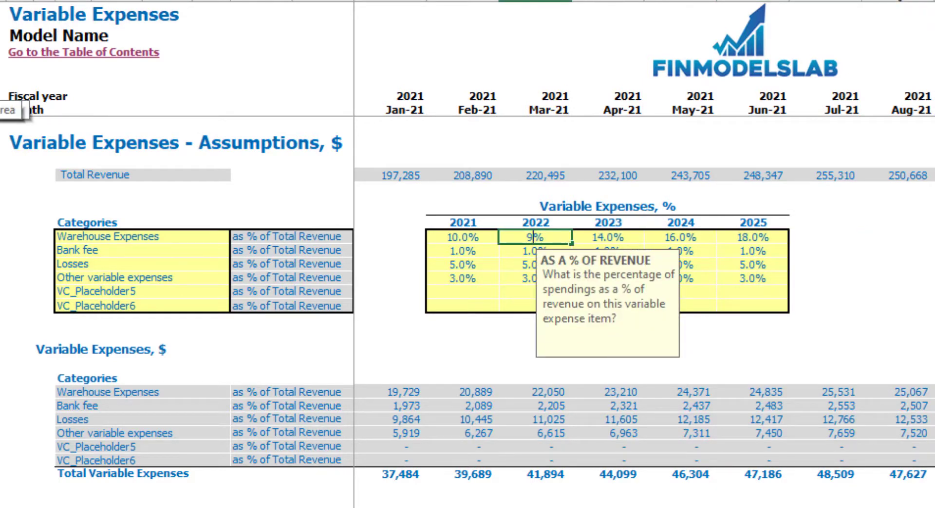
{"action": "key", "text": "Tab"}
{"action": "type", "text": "8%"}
{"action": "key", "text": "Tab"}
{"action": "type", "text": "7%"}
{"action": "key", "text": "Tab"}
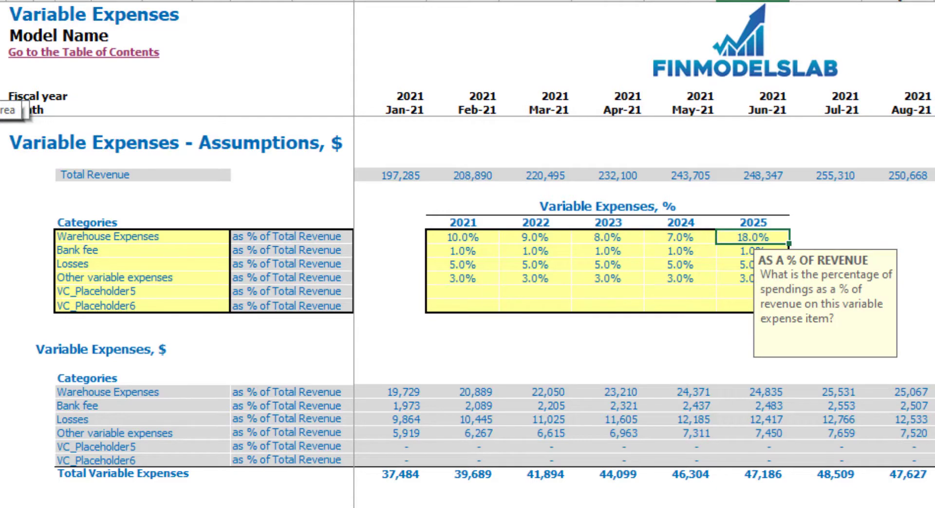
{"action": "type", "text": "6%"}
{"action": "key", "text": "Tab"}
- Check the monthly Total Variable Expenses on the Income Statement and expand the rows behind that total
{"action": "key", "text": "Down"}
{"action": "key", "text": "Down"}
{"action": "key", "text": "Down"}
{"action": "key", "text": "Down"}
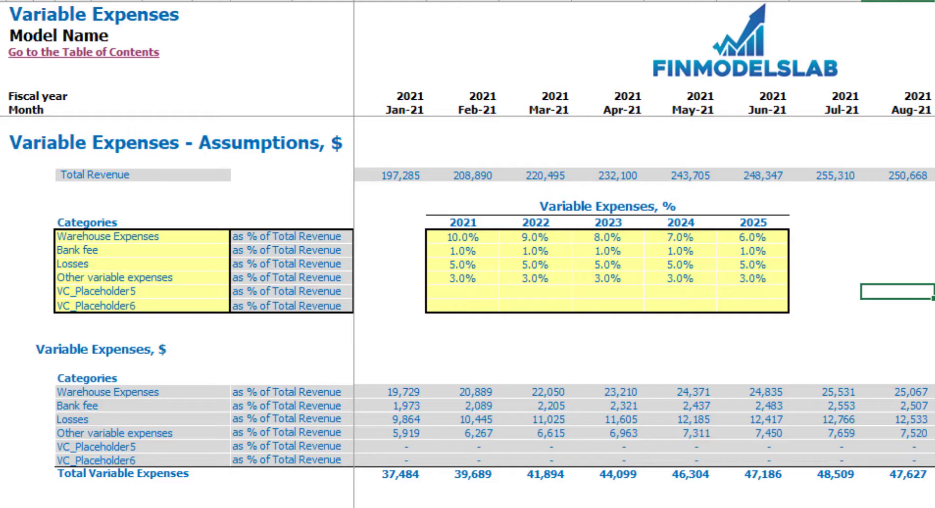
{"action": "key", "text": "ctrl+Page_Down"}
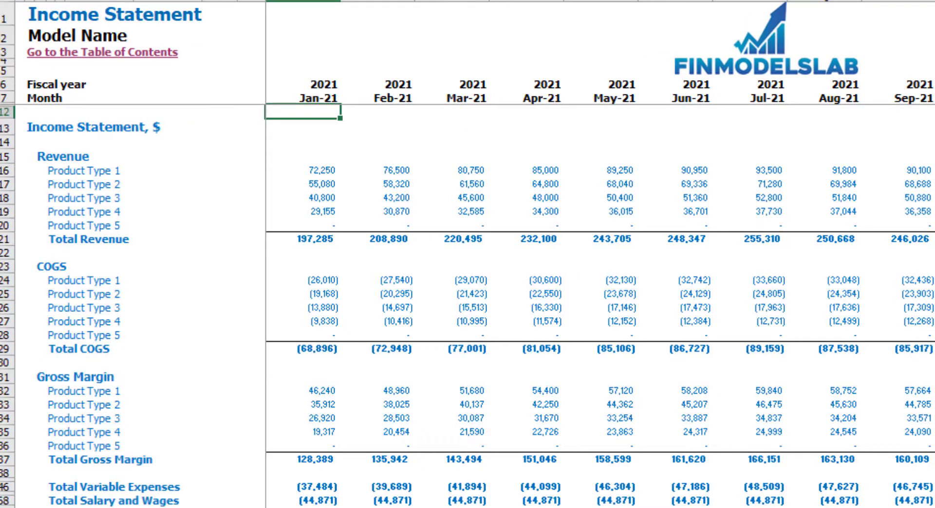
{"action": "left_click", "coordinate": [0, 487]}
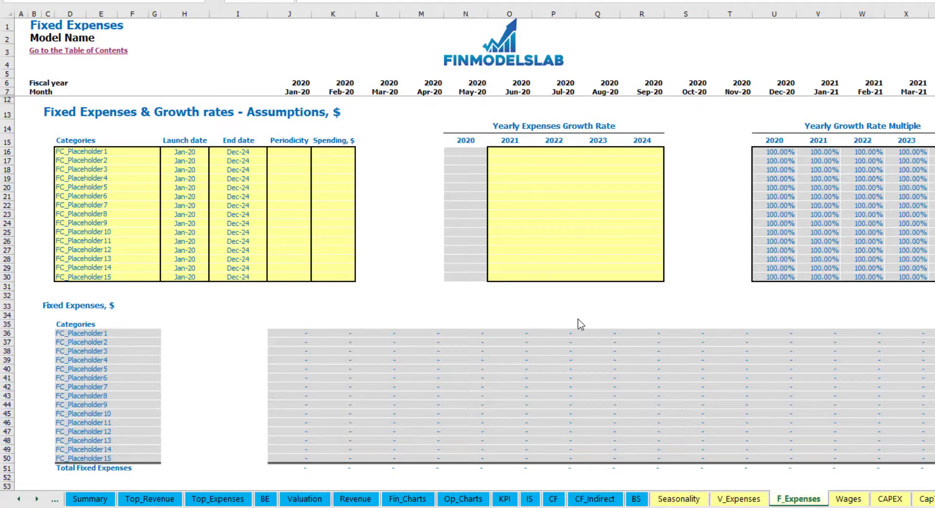
- On the F_Expenses sheet, rename the first fixed expense as Utilities and set its launch date to Mar-20
{"action": "left_click", "coordinate": [109, 152]}
{"action": "type", "text": "Utilities"}
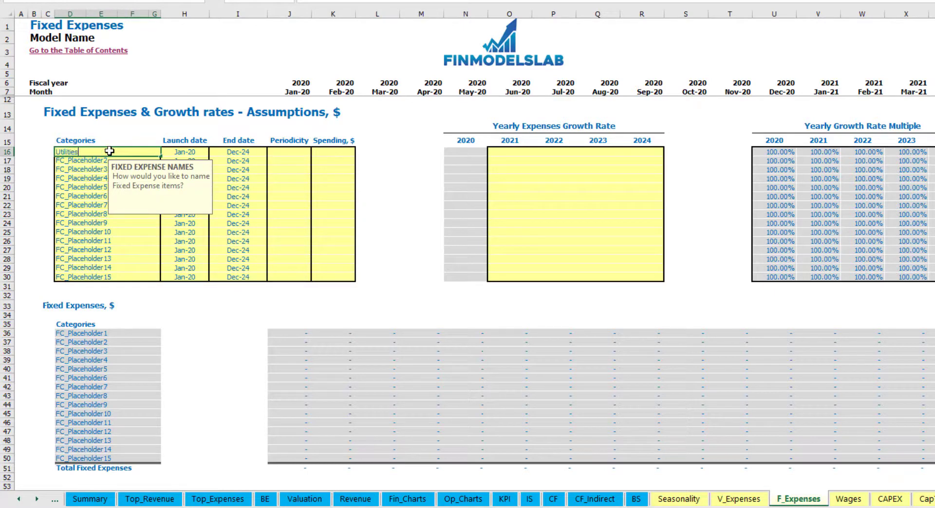
{"action": "key", "text": "Return"}
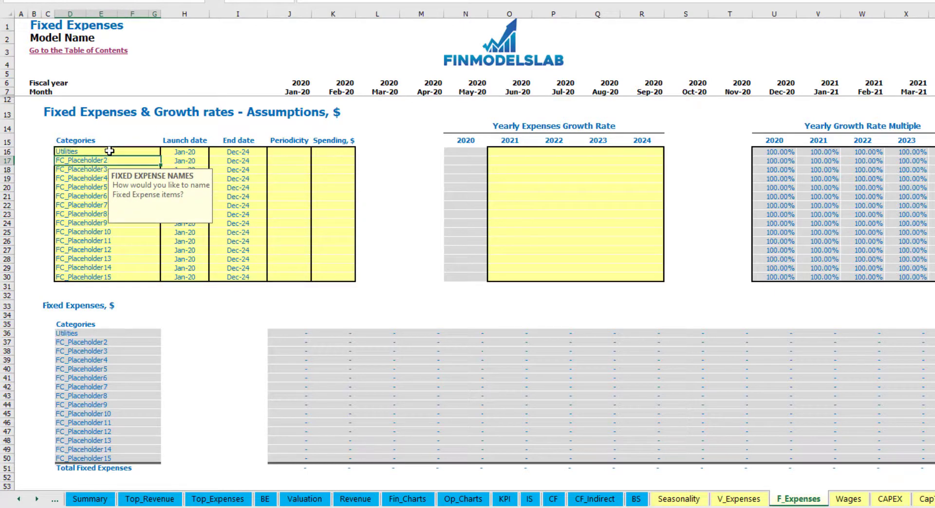
{"action": "left_click", "coordinate": [186, 152]}
{"action": "left_click", "coordinate": [214, 152]}
{"action": "left_click", "coordinate": [174, 177]}
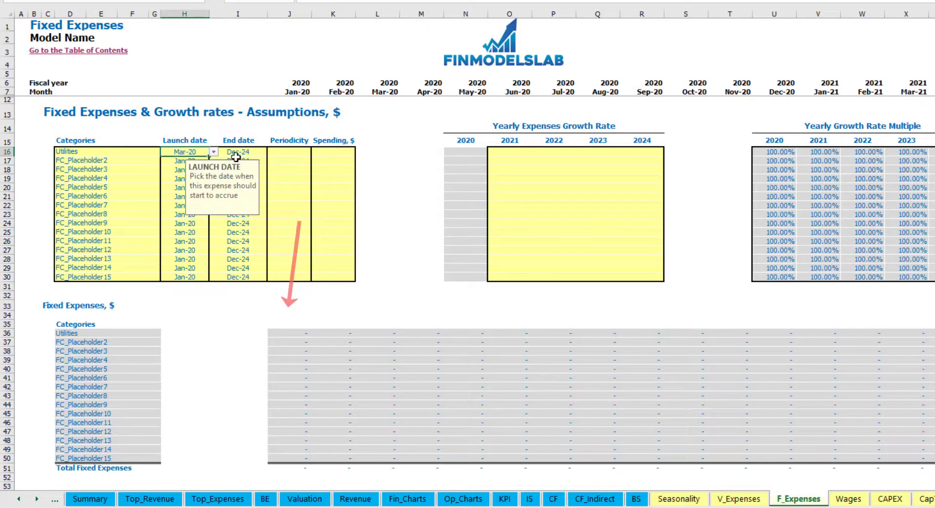
- Inspect the Utilities end date and look across the monthly timeline of the Fixed Expenses sheet through 2024
{"action": "left_click", "coordinate": [247, 152]}
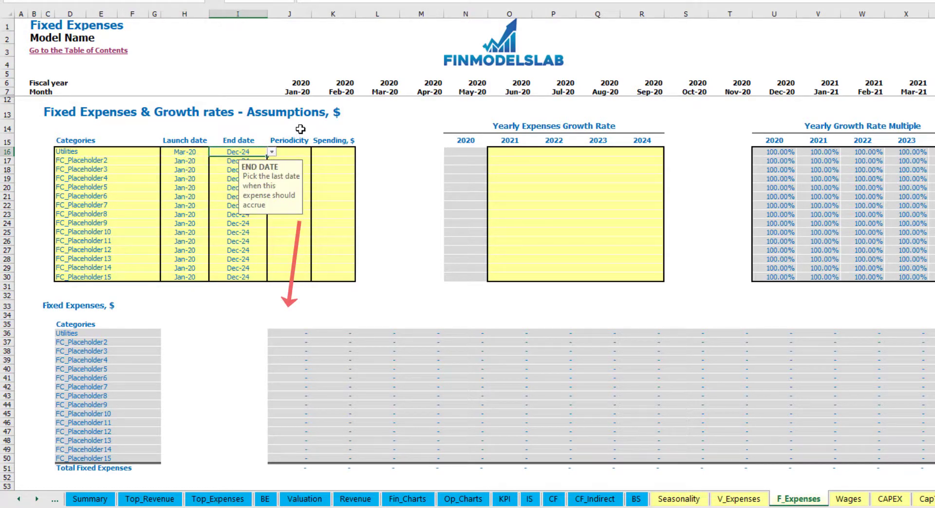
{"action": "left_click", "coordinate": [297, 94]}
{"action": "key", "text": "ctrl+Right"}
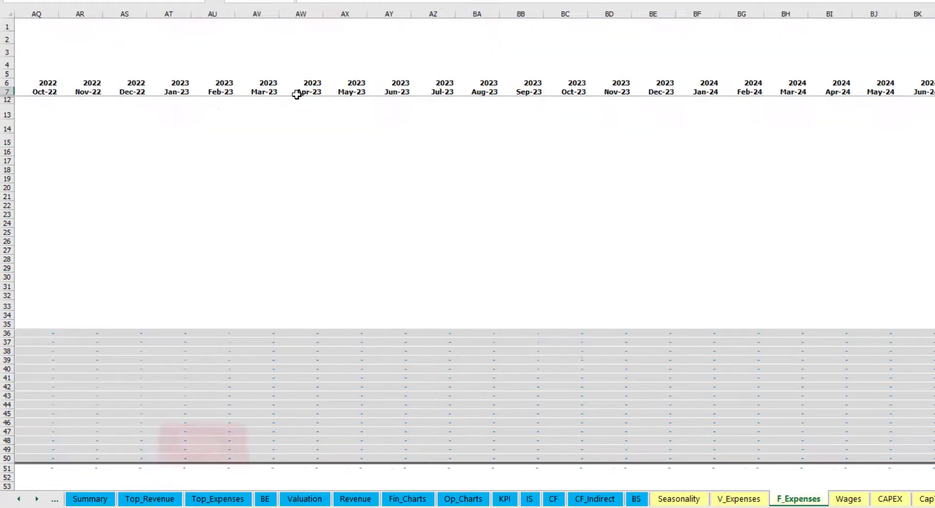
{"action": "key", "text": "ctrl+Left"}
{"action": "key", "text": "Left"}
{"action": "key", "text": "Left"}
{"action": "key", "text": "Left"}
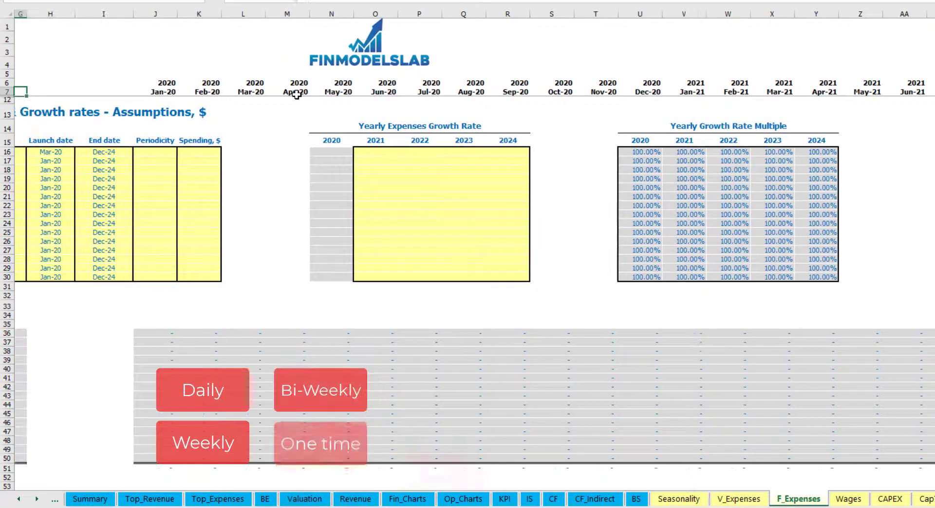
{"action": "key", "text": "Left"}
{"action": "key", "text": "Left"}
{"action": "key", "text": "Left"}
{"action": "key", "text": "Left"}
{"action": "key", "text": "Left"}
{"action": "key", "text": "Left"}
- Set the Utilities expense to Daily periodicity with a spending of 50
{"action": "left_click", "coordinate": [284, 153]}
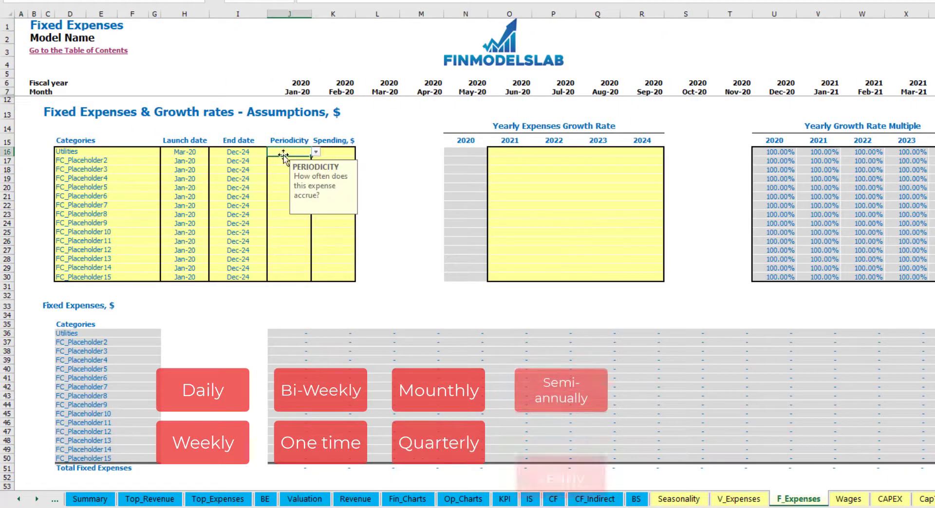
{"action": "left_click", "coordinate": [316, 154]}
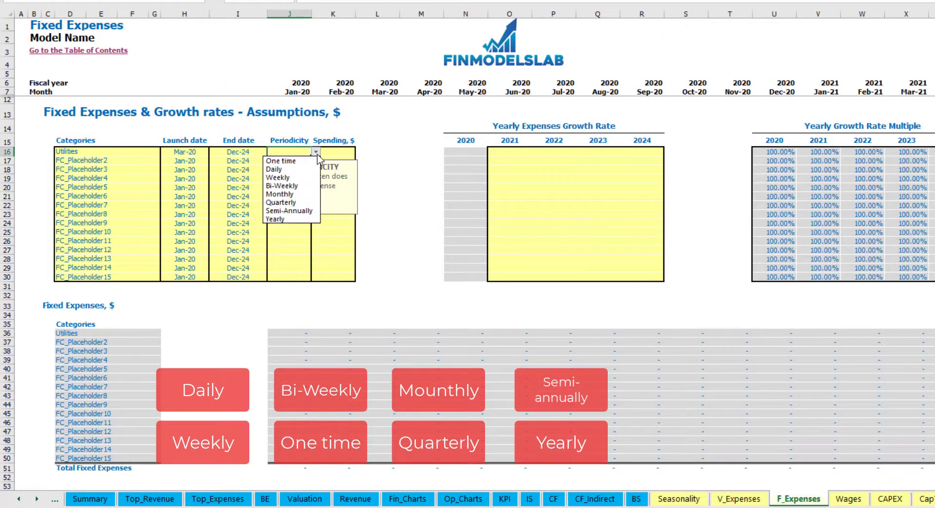
{"action": "left_click", "coordinate": [295, 170]}
{"action": "key", "text": "Tab"}
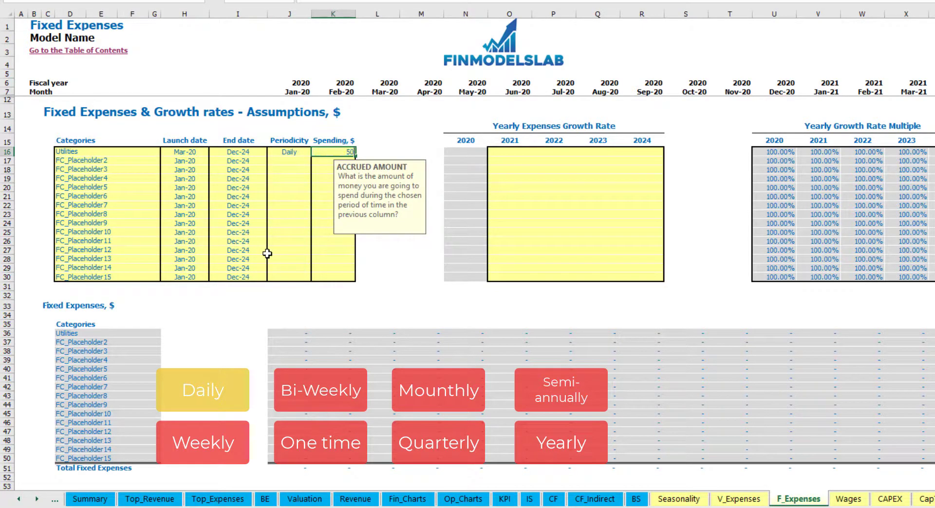
{"action": "type", "text": "50"}
{"action": "key", "text": "Return"}
- Compare the monthly Utilities amounts for March, April and May 2020 in the Fixed Expenses table
{"action": "left_click", "coordinate": [384, 335]}
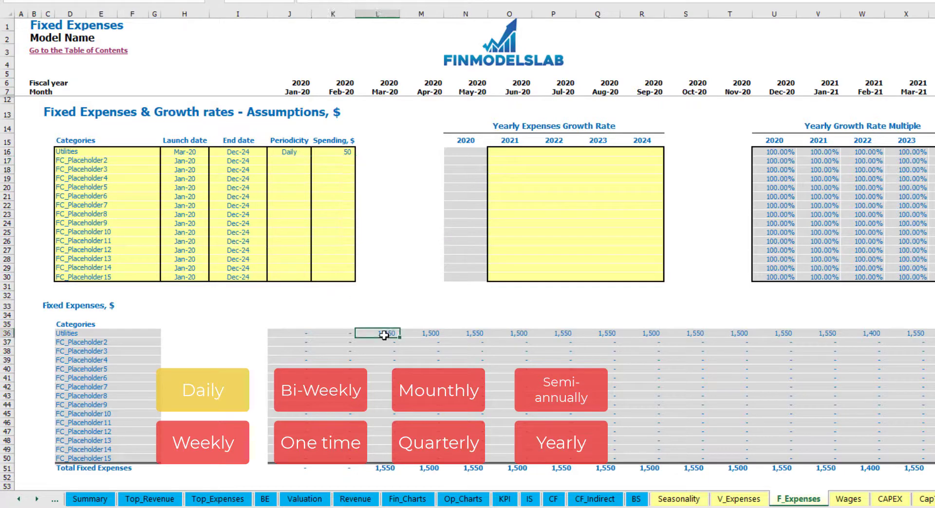
{"action": "left_click", "coordinate": [428, 334]}
{"action": "left_click", "coordinate": [477, 334]}
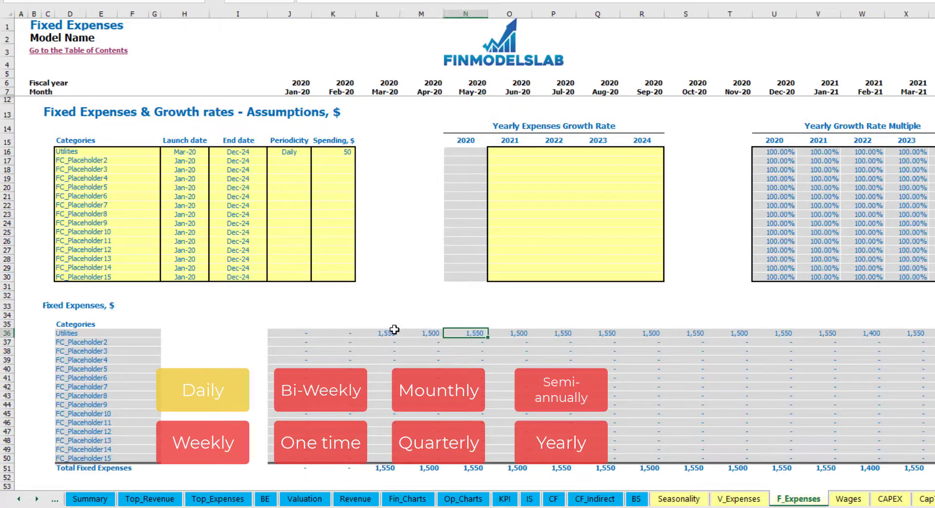
{"action": "left_click", "coordinate": [391, 335]}
{"action": "left_click", "coordinate": [414, 335]}
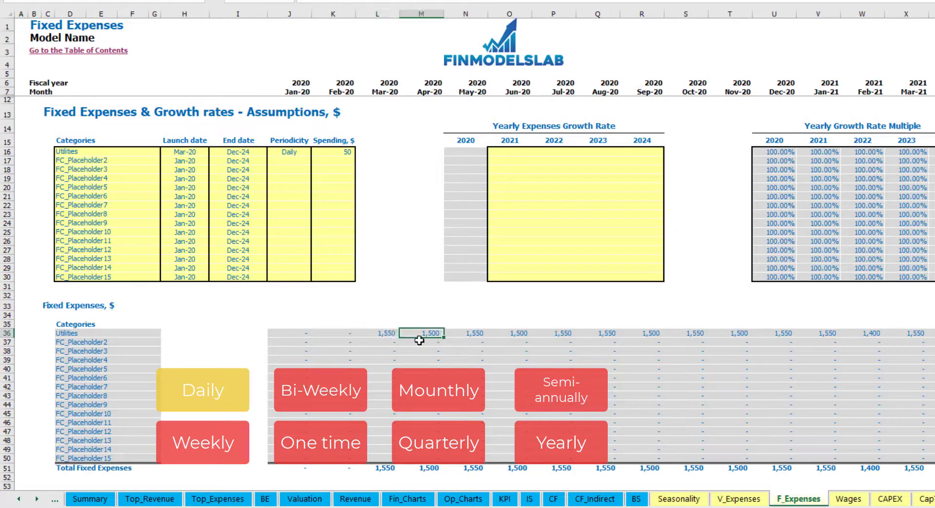
{"action": "left_click", "coordinate": [381, 90]}
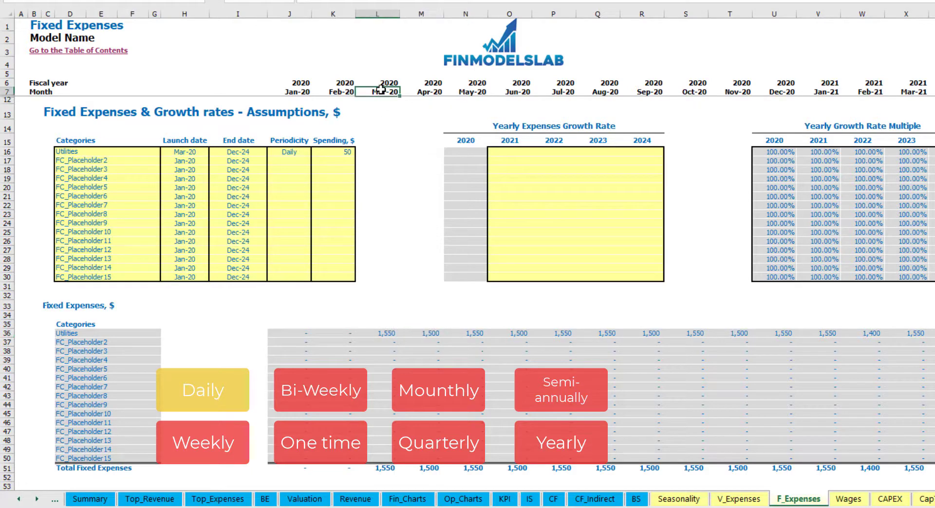
{"action": "left_click", "coordinate": [390, 334]}
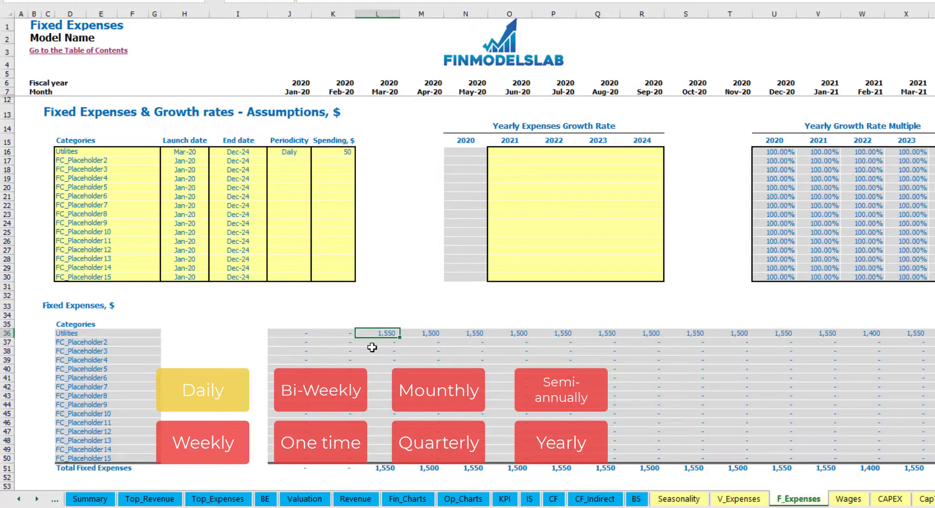
{"action": "left_click", "coordinate": [427, 334]}
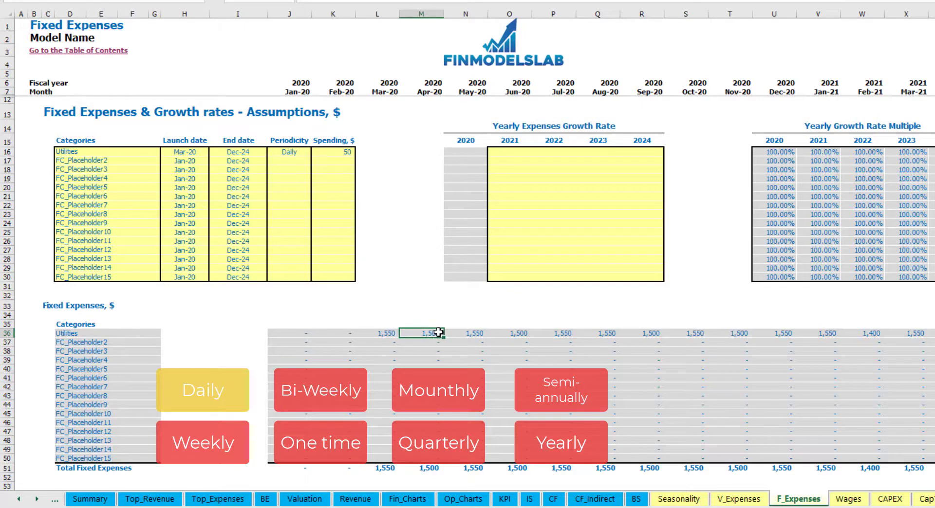
- Set the Utilities yearly growth rate to 5% for 2021, copy it to 2022 through 2024, and review the growth rate multiples
{"action": "left_click", "coordinate": [516, 154]}
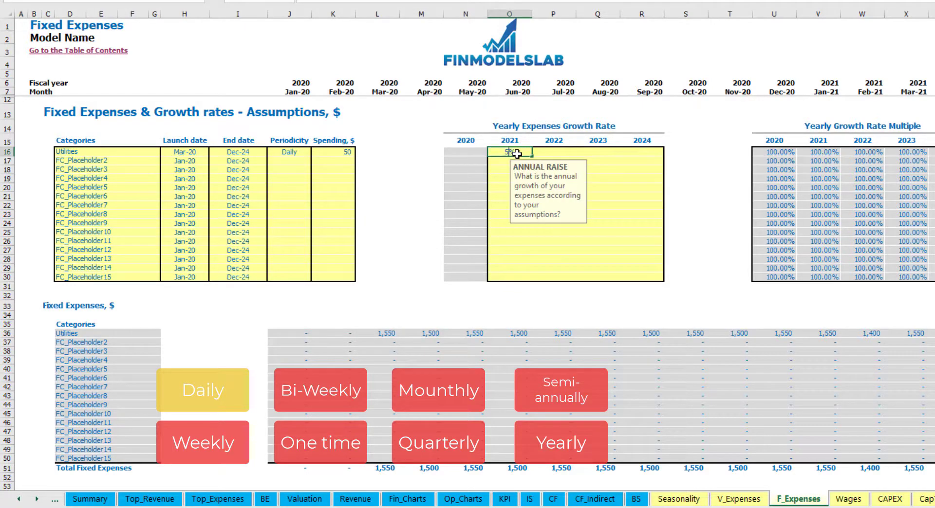
{"action": "key", "text": "ctrl+c"}
{"action": "key", "text": "Right"}
{"action": "key", "text": "shift+Right"}
{"action": "key", "text": "shift+Right"}
{"action": "key", "text": "ctrl+v"}
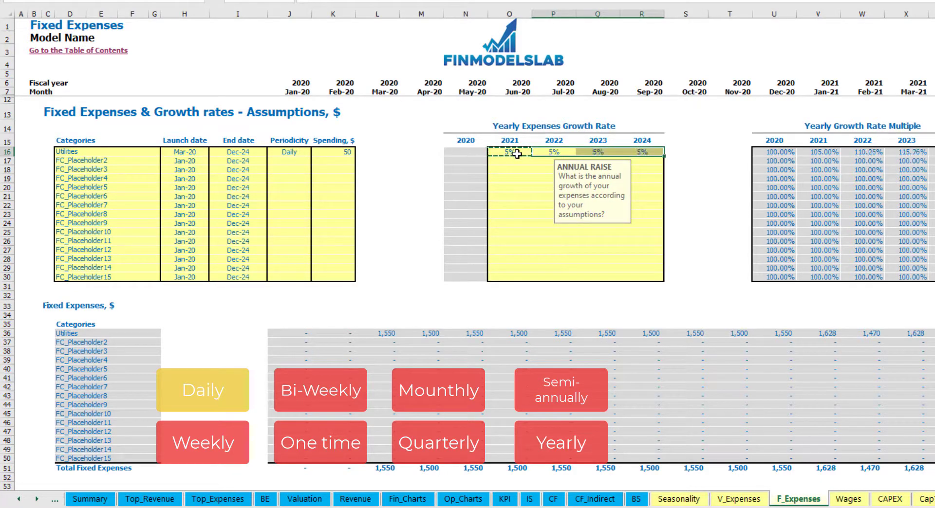
{"action": "left_click_drag", "start_coordinate": [511, 152], "coordinate": [642, 152]}
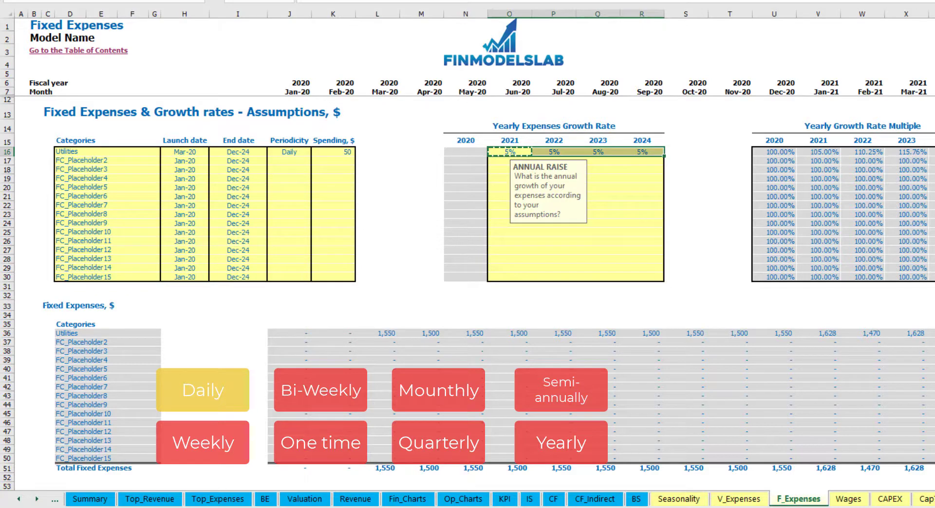
{"action": "scroll", "coordinate": [475, 241], "scroll_direction": "right", "scroll_amount": 8}
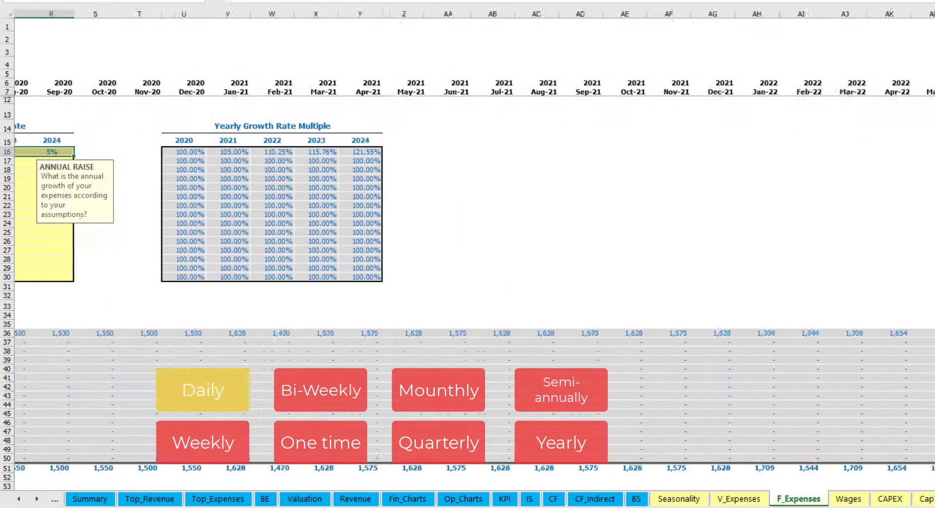
{"action": "scroll", "coordinate": [430, 317], "scroll_direction": "left", "scroll_amount": 8}
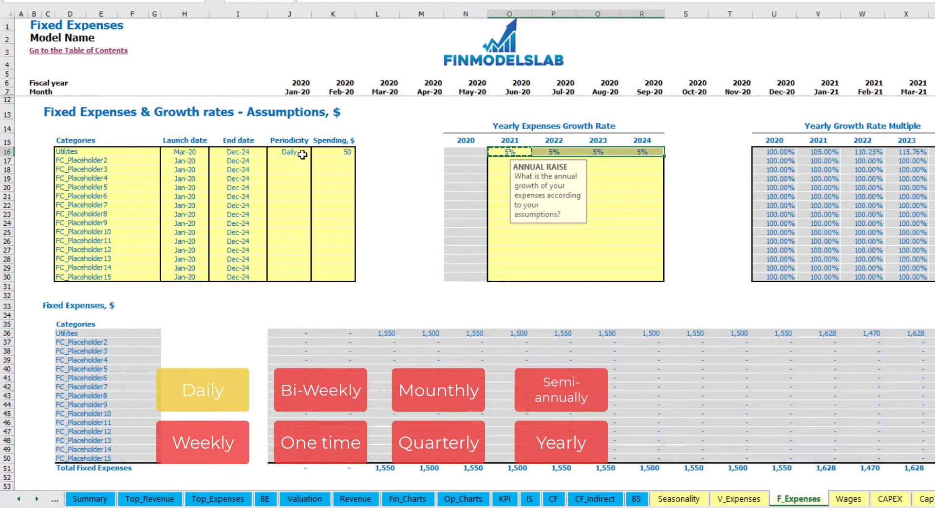
- Name the second fixed expense category Advertising, with a launch date of Mar-20 and an end date of Aug-24
{"action": "left_click", "coordinate": [116, 158]}
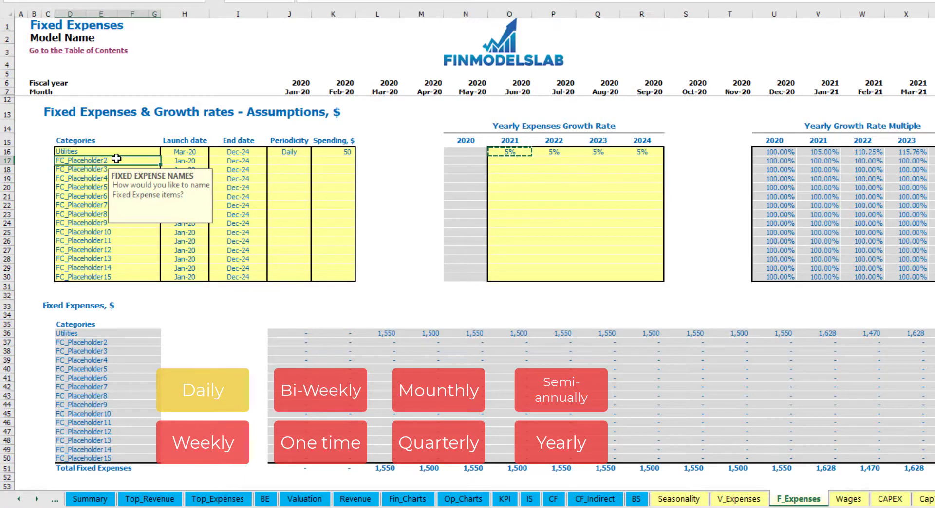
{"action": "type", "text": "Advertising"}
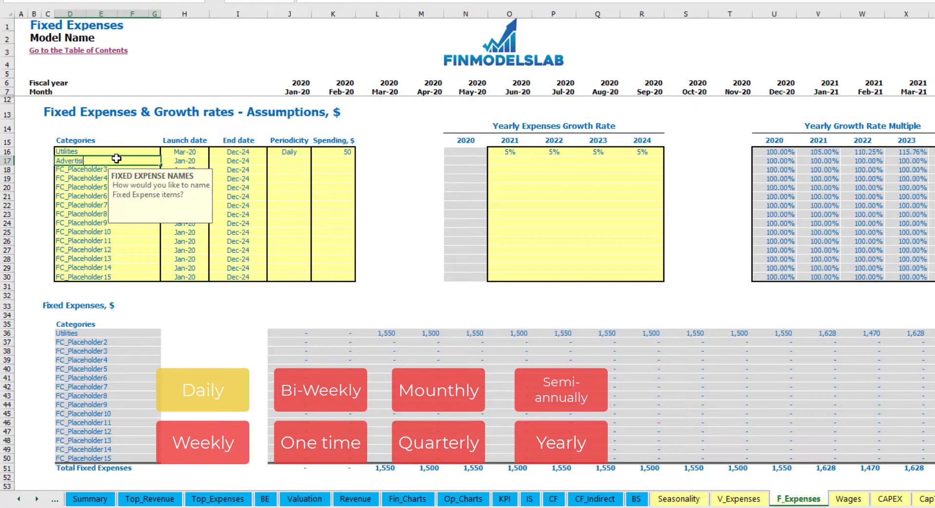
{"action": "left_click", "coordinate": [186, 163]}
{"action": "left_click", "coordinate": [214, 161]}
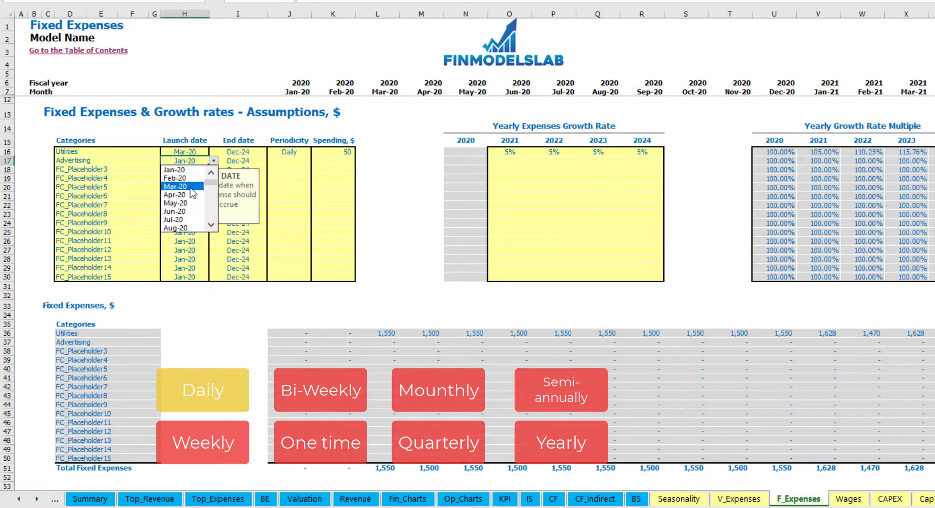
{"action": "left_click", "coordinate": [175, 186]}
{"action": "left_click", "coordinate": [251, 162]}
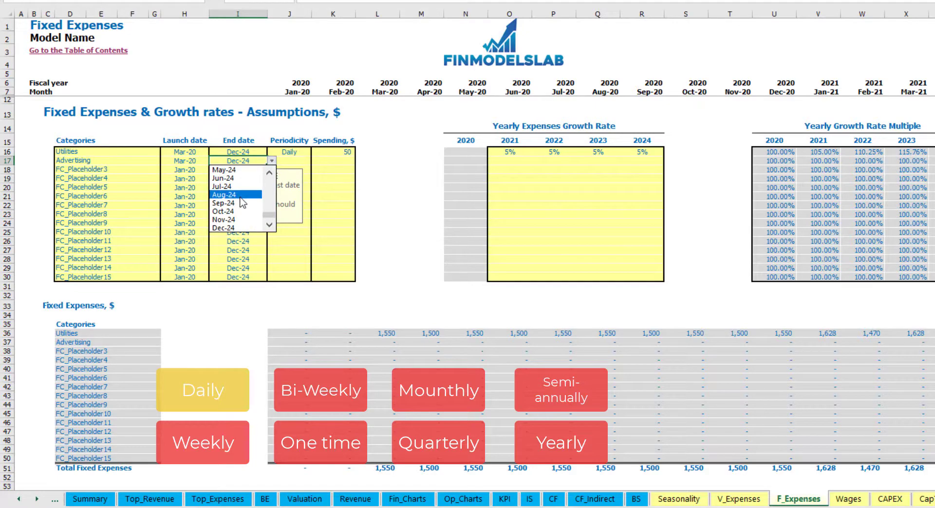
{"action": "left_click", "coordinate": [240, 196]}
- Set the Advertising expense to Weekly periodicity with a spending of 100
{"action": "left_click", "coordinate": [289, 160]}
{"action": "left_click", "coordinate": [316, 161]}
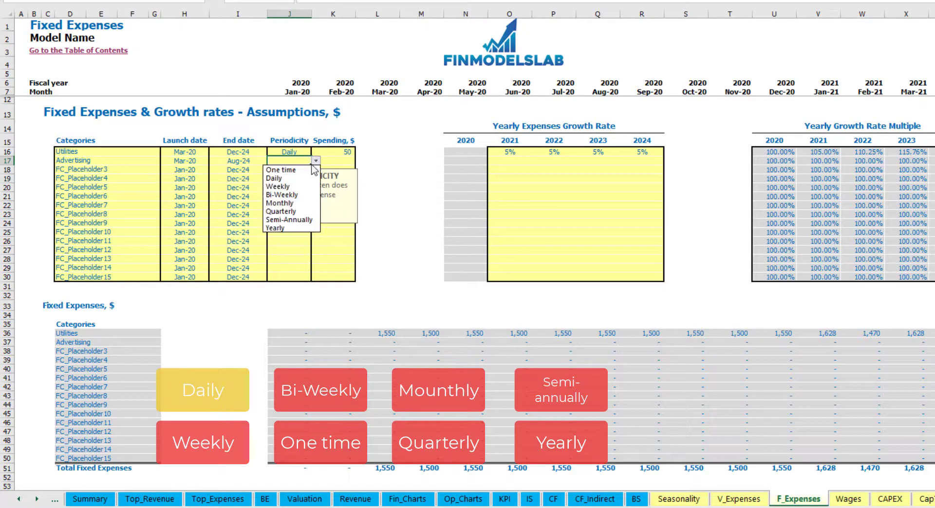
{"action": "left_click", "coordinate": [297, 187]}
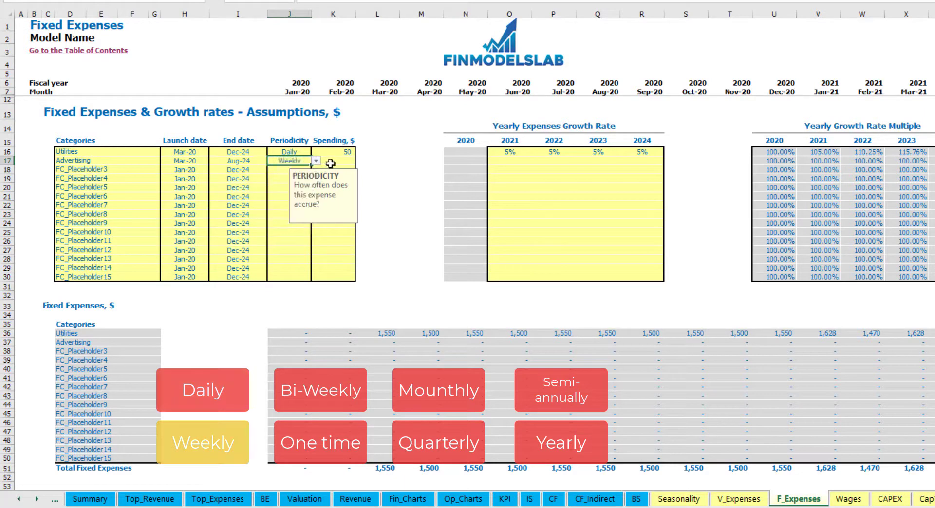
{"action": "left_click", "coordinate": [330, 164]}
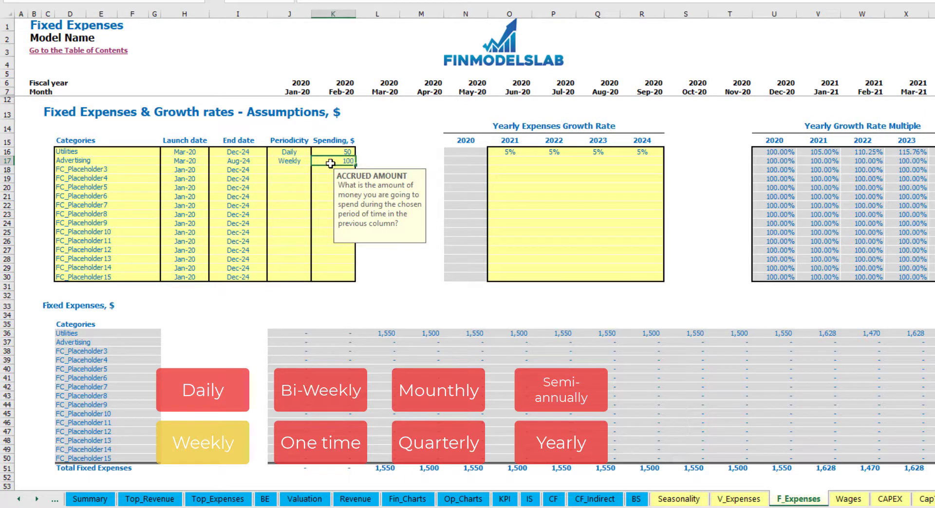
{"action": "key", "text": "Return"}
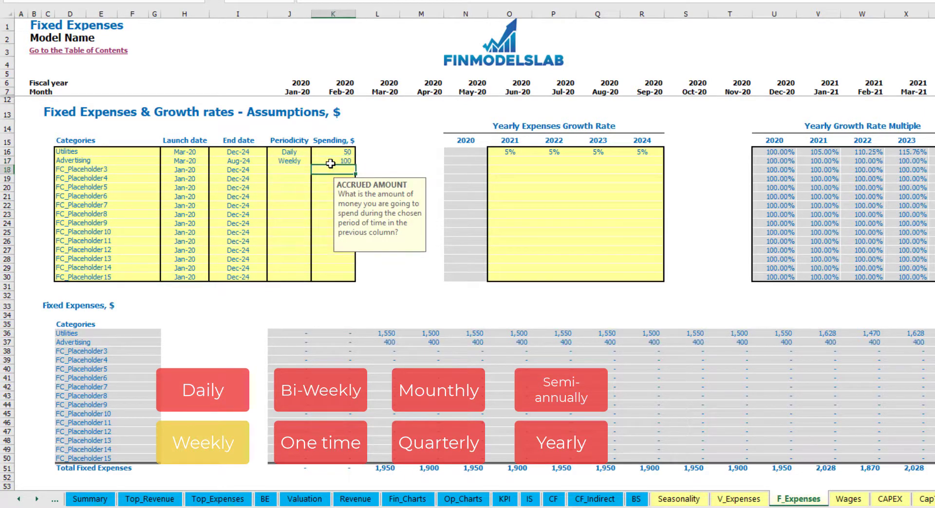
- Look across the monthly Advertising amounts in the Fixed Expenses table from March 2020 through 2024
{"action": "left_click", "coordinate": [390, 343]}
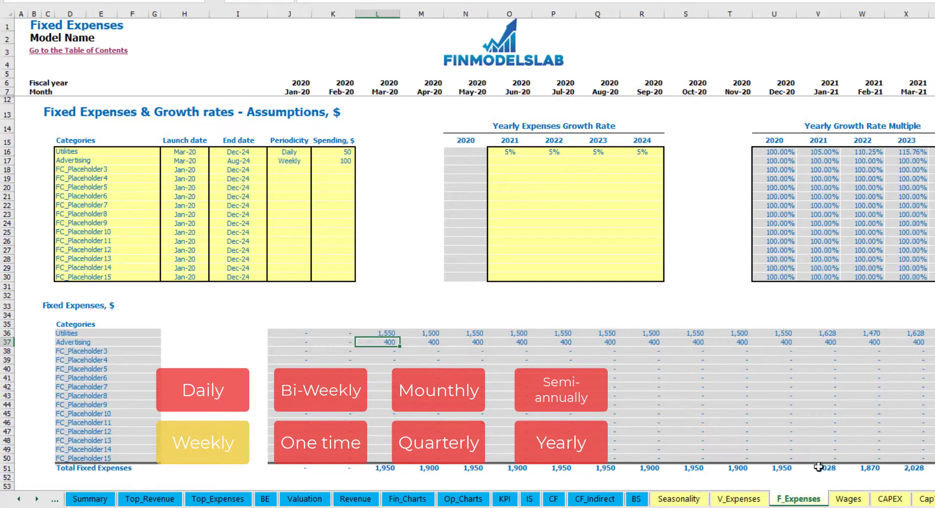
{"action": "scroll", "coordinate": [474, 244], "scroll_direction": "right", "scroll_amount": 10}
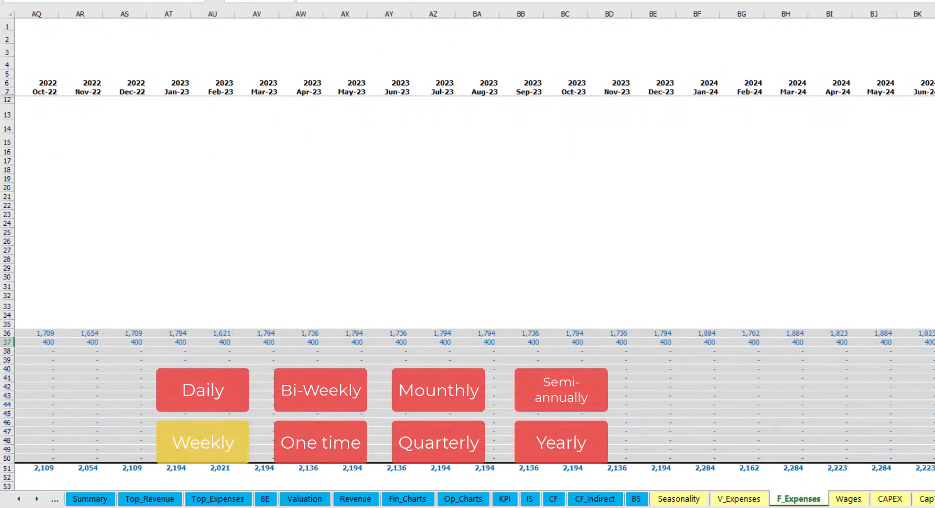
{"action": "key", "text": "ctrl+space"}
{"action": "left_click", "coordinate": [933, 343]}
{"action": "scroll", "coordinate": [475, 243], "scroll_direction": "left", "scroll_amount": 20}
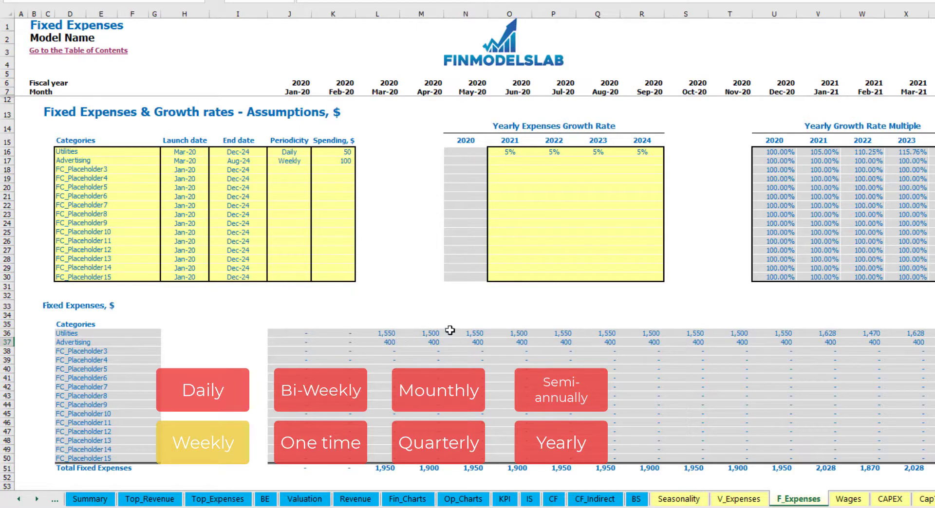
- Change the Advertising expense to Bi-Weekly periodicity with a spending of 500
{"action": "left_click", "coordinate": [290, 162]}
{"action": "left_click", "coordinate": [316, 161]}
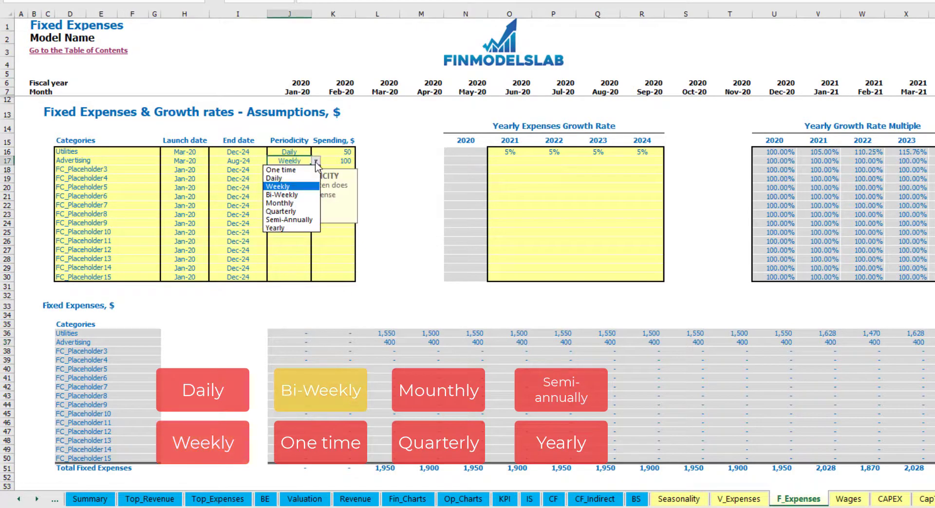
{"action": "left_click", "coordinate": [302, 196]}
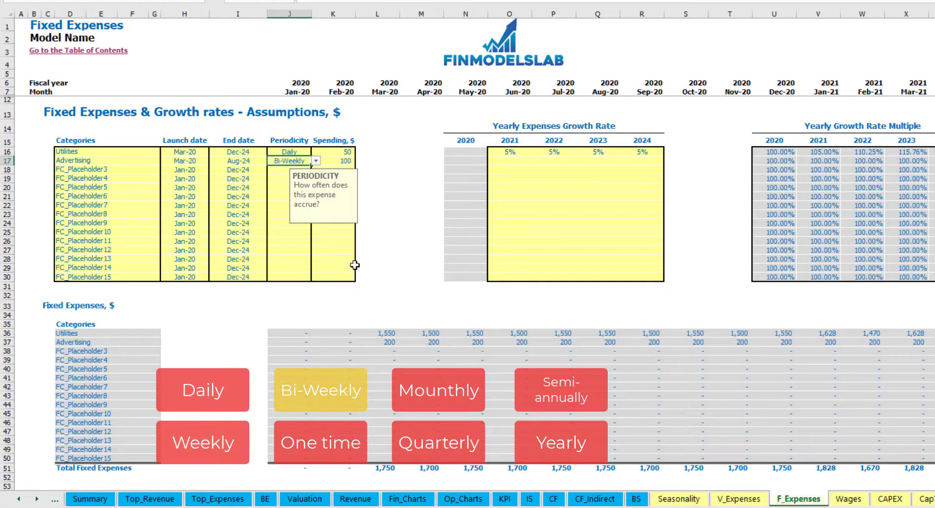
{"action": "left_click", "coordinate": [332, 162]}
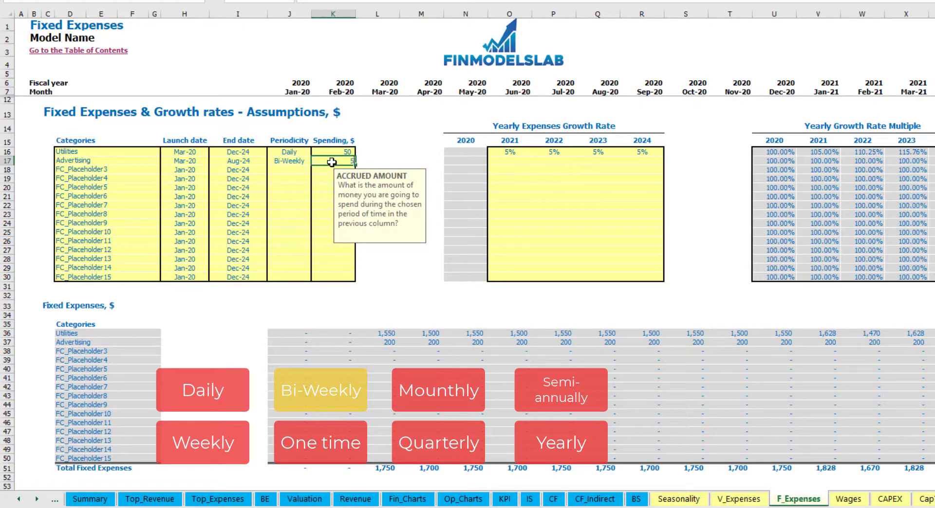
- Change the Advertising launch date to Jul-20
{"action": "left_click", "coordinate": [194, 152]}
{"action": "left_click", "coordinate": [187, 159]}
{"action": "left_click", "coordinate": [216, 163]}
{"action": "left_click", "coordinate": [204, 161]}
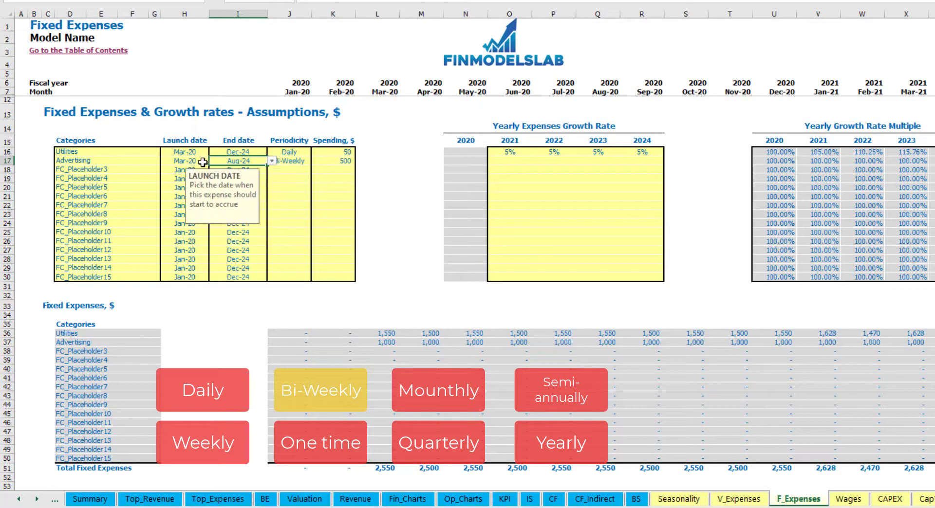
{"action": "left_click", "coordinate": [213, 162]}
{"action": "left_click", "coordinate": [183, 203]}
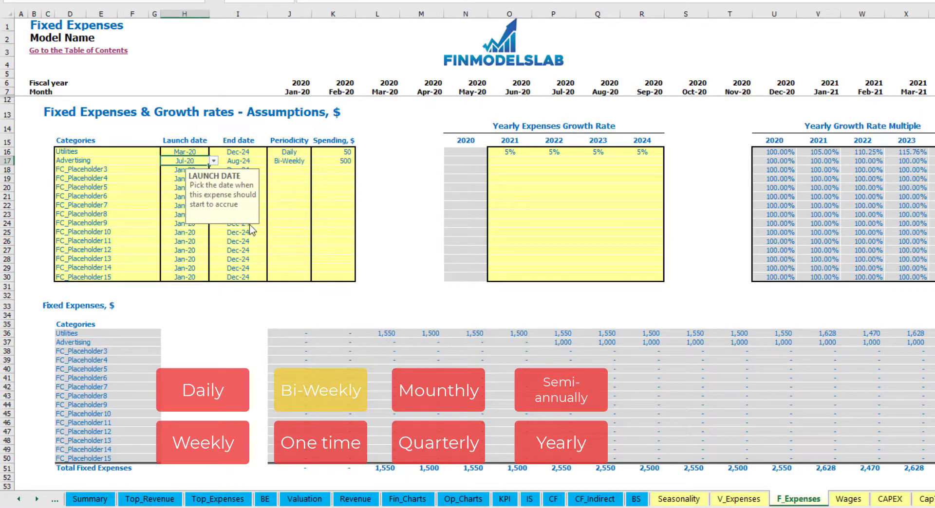
- Go through the monthly Advertising amounts in the Fixed Expenses table, starting from July 2020
{"action": "left_click", "coordinate": [561, 343]}
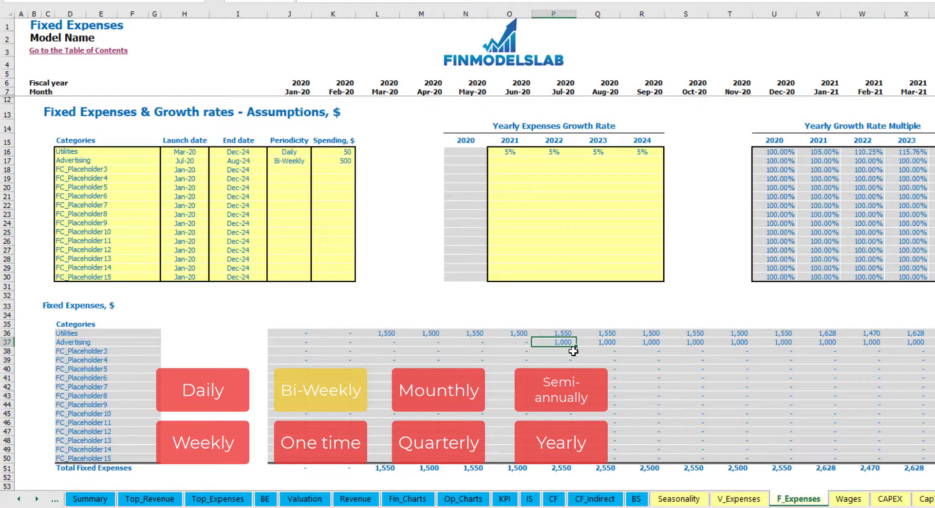
{"action": "key", "text": "Right"}
{"action": "key", "text": "Right"}
{"action": "key", "text": "Right"}
{"action": "key", "text": "Right"}
{"action": "key", "text": "Right"}
{"action": "key", "text": "Right"}
{"action": "key", "text": "Right"}
{"action": "key", "text": "Right"}
{"action": "key", "text": "Right"}
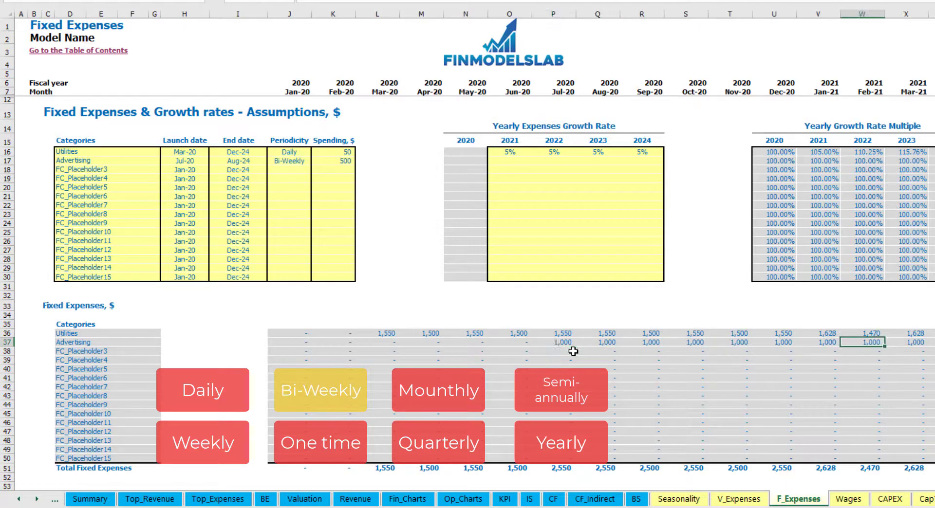
{"action": "key", "text": "Right"}
{"action": "key", "text": "Right"}
{"action": "key", "text": "Right"}
{"action": "key", "text": "Right"}
{"action": "key", "text": "Right"}
{"action": "key", "text": "Right"}
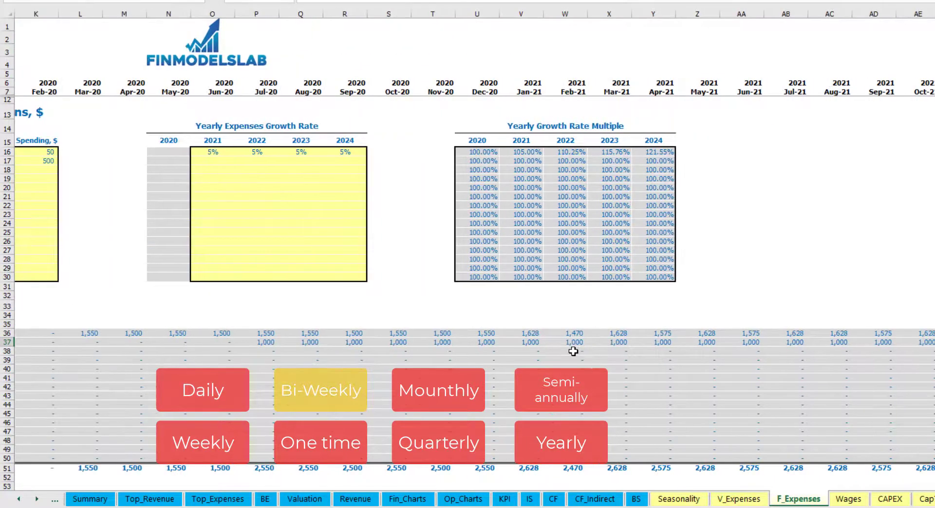
{"action": "key", "text": "Home"}
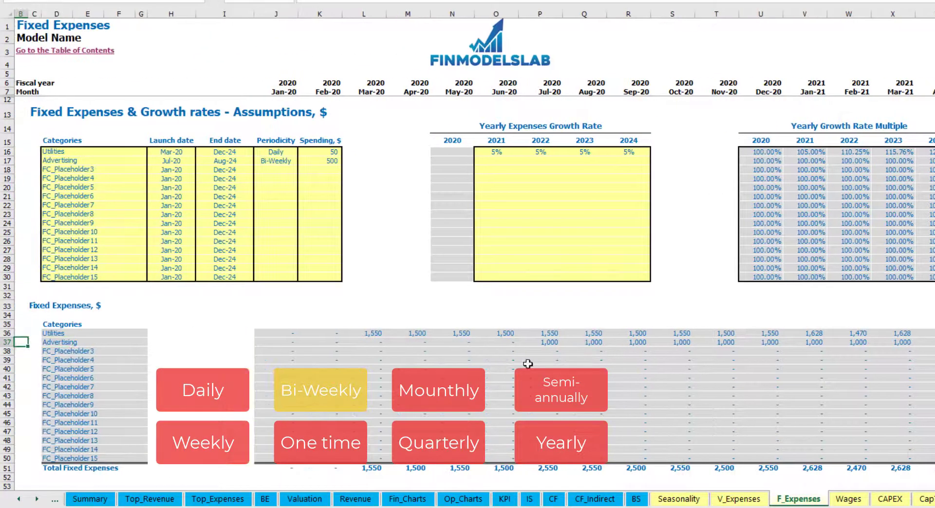
{"action": "left_click", "coordinate": [542, 344]}
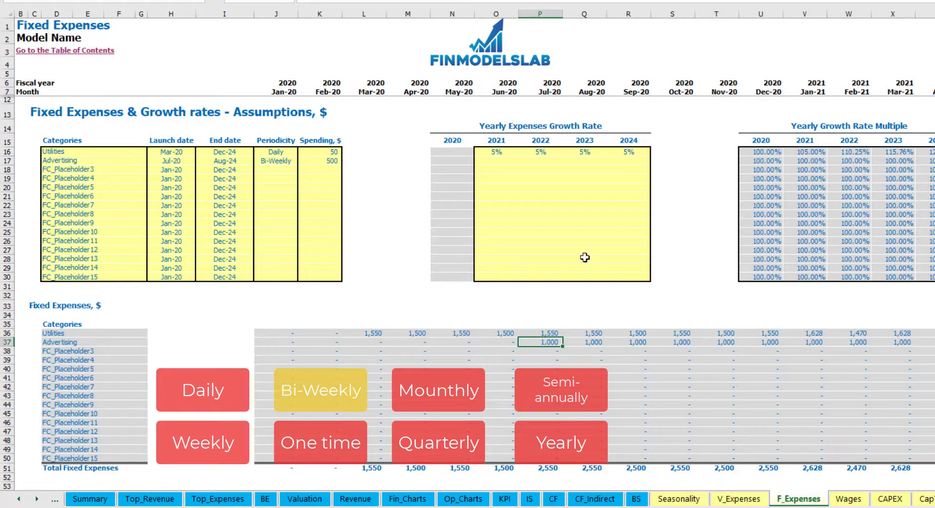
- Set the Advertising yearly growth rate to 3% for 2021 and copy it to 2022 through 2024
{"action": "left_click", "coordinate": [495, 165]}
{"action": "type", "text": "3"}
{"action": "key", "text": "Return"}
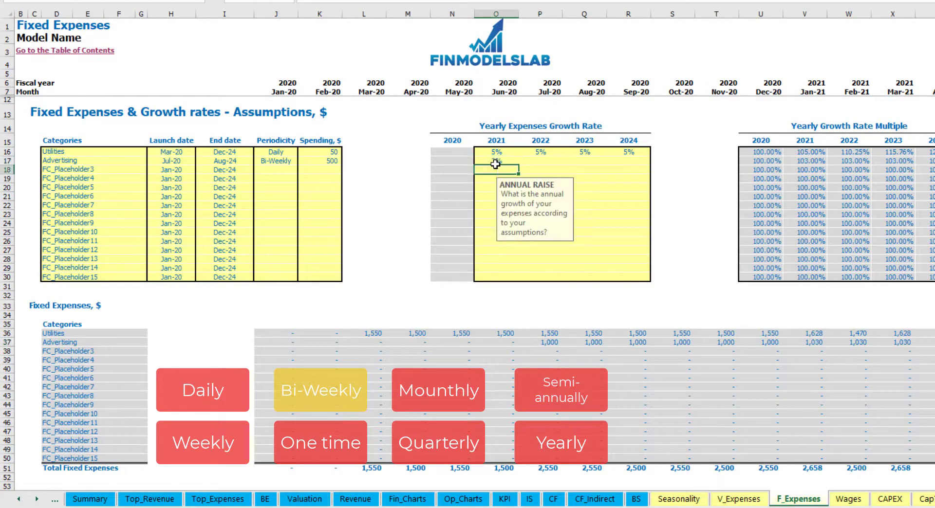
{"action": "key", "text": "Up"}
{"action": "key", "text": "ctrl+c"}
{"action": "key", "text": "Right"}
{"action": "key", "text": "shift+Right"}
{"action": "key", "text": "shift+Right"}
{"action": "key", "text": "ctrl+v"}
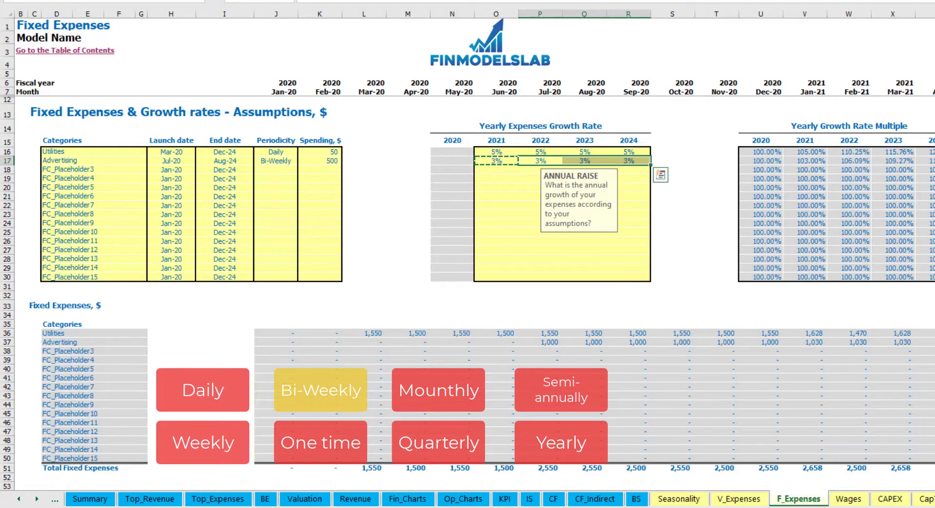
- Examine how the growth rate affects the monthly Advertising amounts from January 2021 through 2024, and check the Advertising end date
{"action": "left_click", "coordinate": [925, 342]}
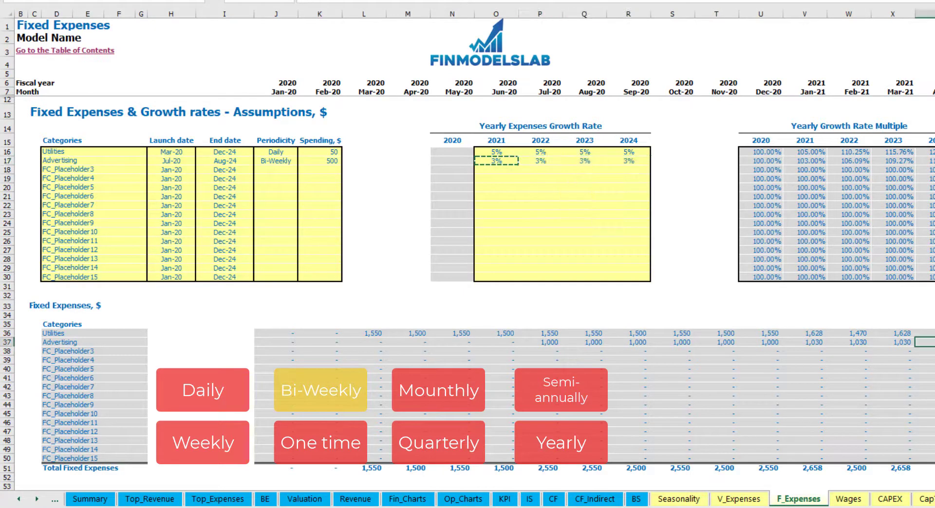
{"action": "left_click", "coordinate": [832, 343]}
{"action": "left_click", "coordinate": [814, 343]}
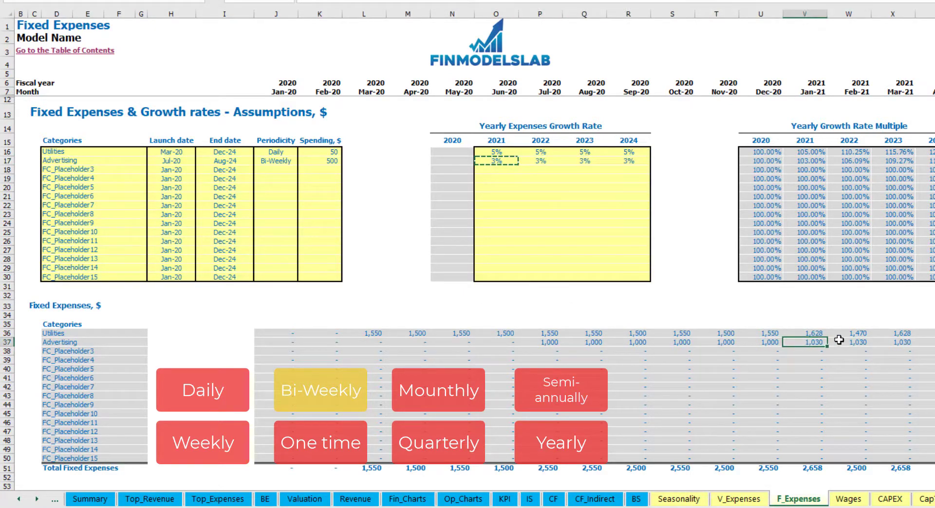
{"action": "scroll", "coordinate": [474, 240], "scroll_direction": "right", "scroll_amount": 10}
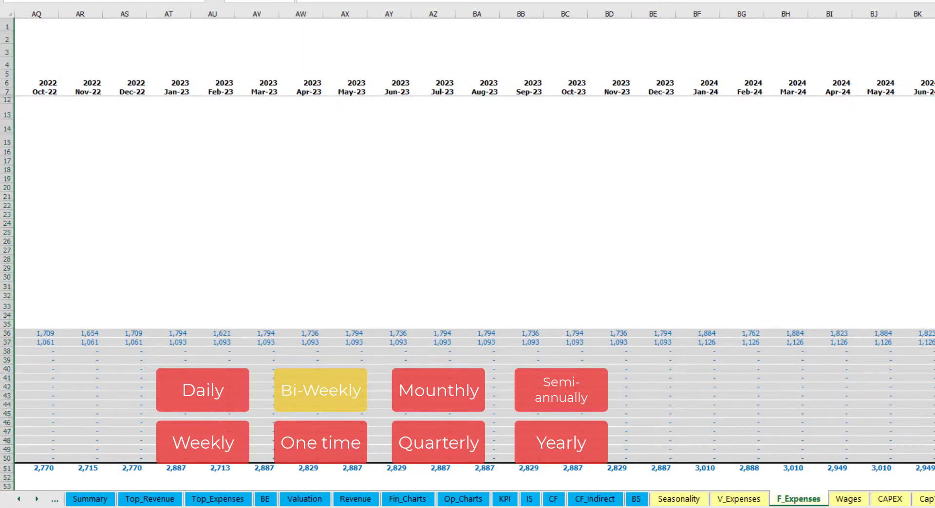
{"action": "scroll", "coordinate": [382, 280], "scroll_direction": "left", "scroll_amount": 10}
{"action": "left_click", "coordinate": [238, 160]}
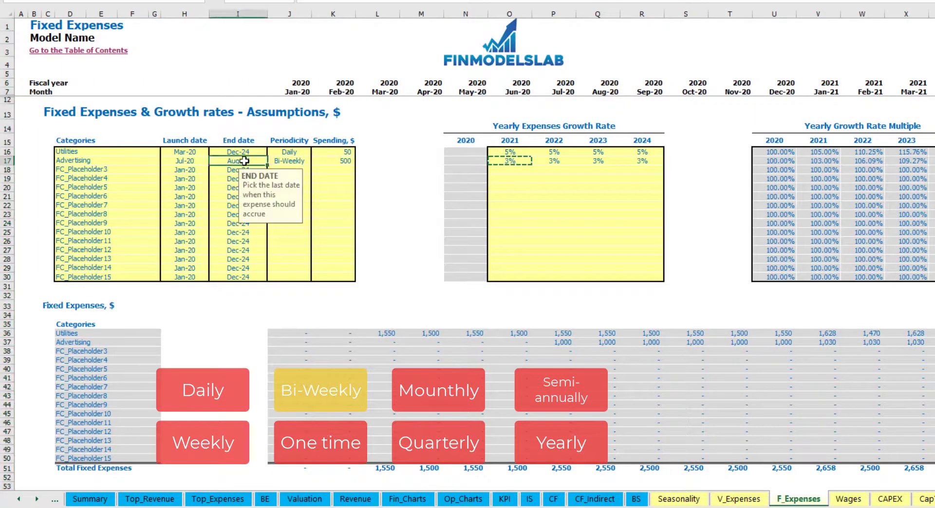
- Name the third fixed expense category Office Setup and set its periodicity to One time
{"action": "left_click", "coordinate": [86, 168]}
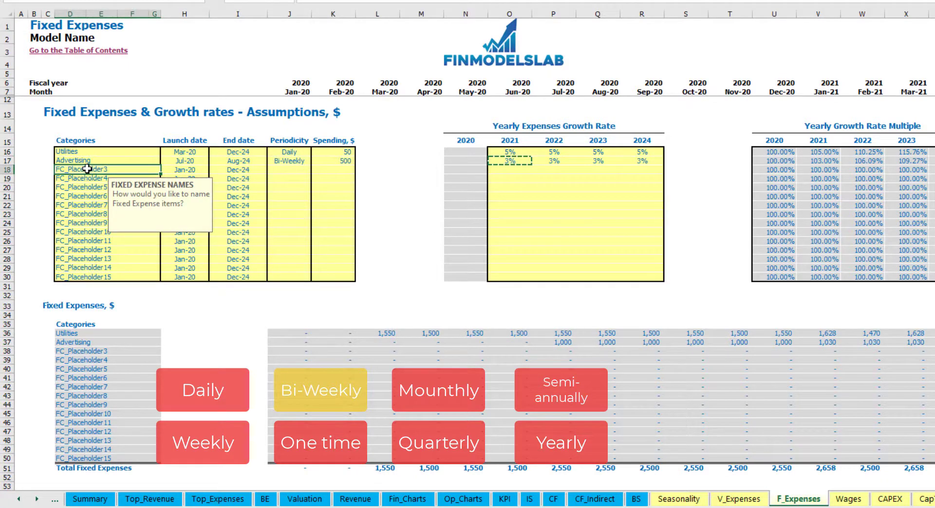
{"action": "type", "text": "Se"}
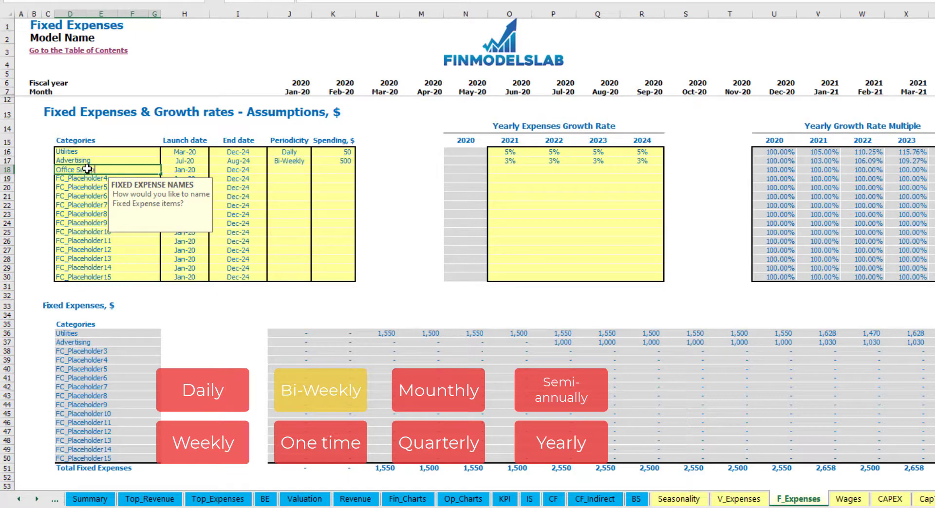
{"action": "type", "text": "tup"}
{"action": "left_click", "coordinate": [291, 170]}
{"action": "left_click", "coordinate": [316, 170]}
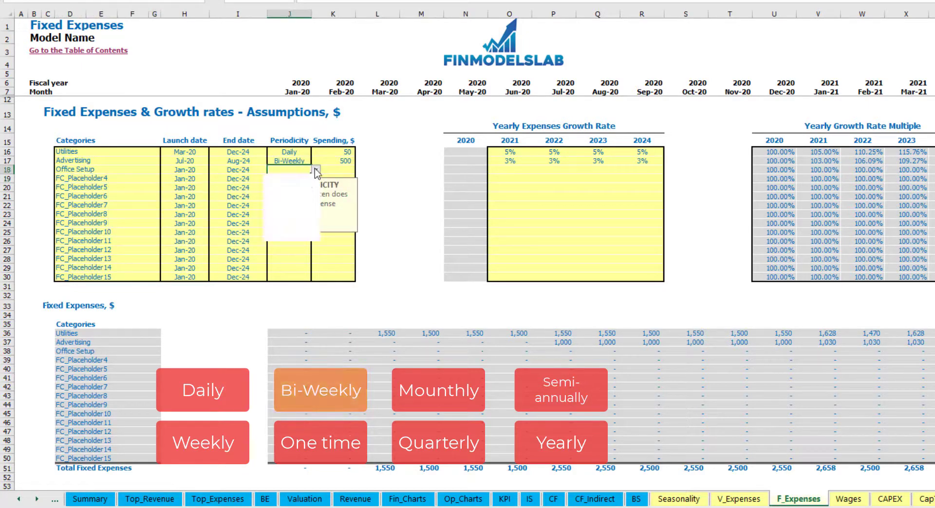
{"action": "left_click", "coordinate": [289, 178]}
- Set the Office Setup launch date to Feb-20 with a spending of 5,000, and check its February 2020 amount in the monthly table
{"action": "left_click", "coordinate": [199, 169]}
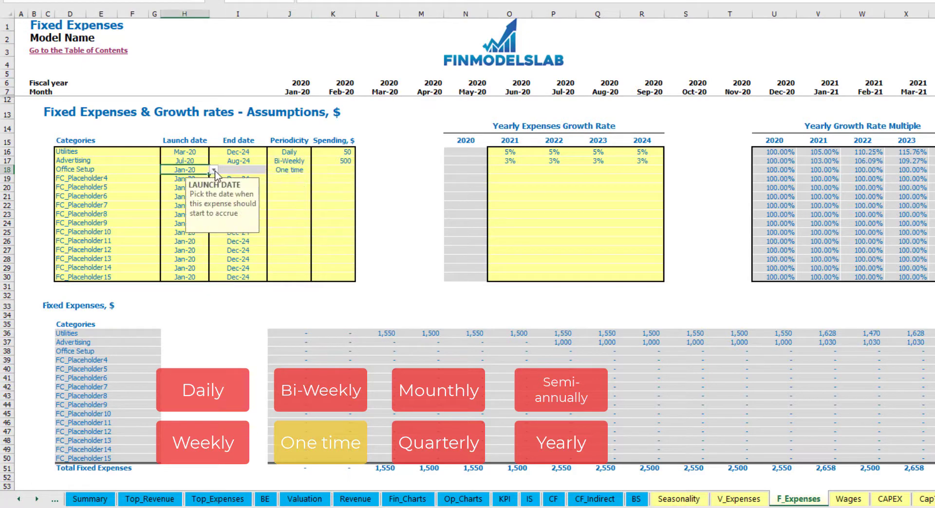
{"action": "left_click", "coordinate": [214, 169]}
{"action": "left_click", "coordinate": [198, 187]}
{"action": "left_click", "coordinate": [326, 169]}
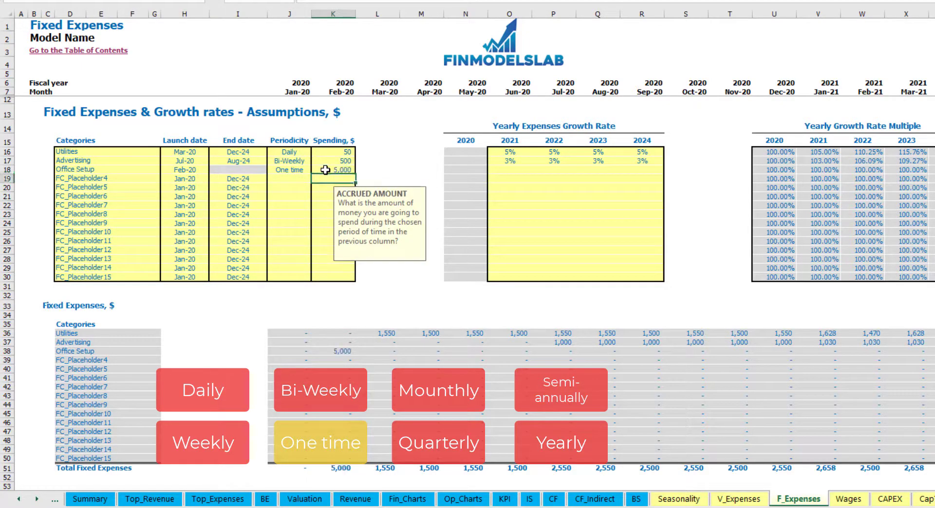
{"action": "left_click_drag", "start_coordinate": [509, 169], "coordinate": [622, 178]}
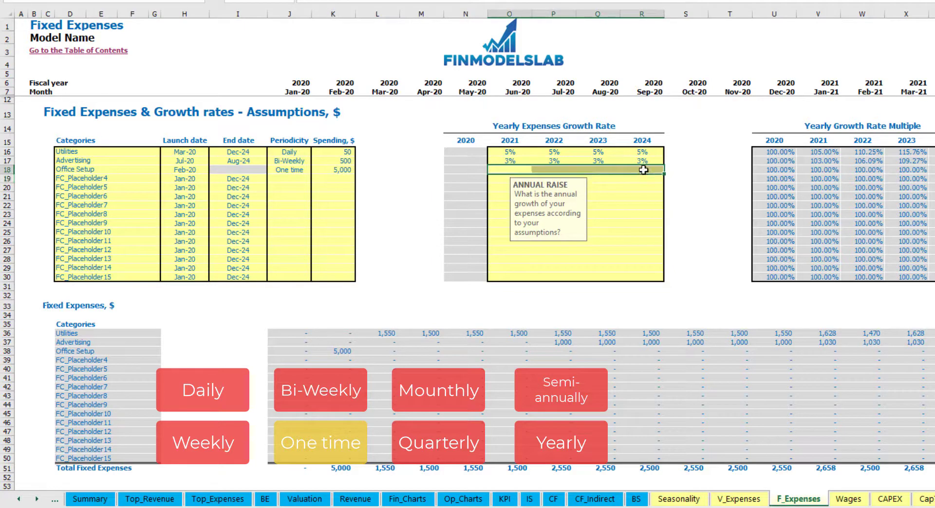
{"action": "left_click", "coordinate": [345, 351]}
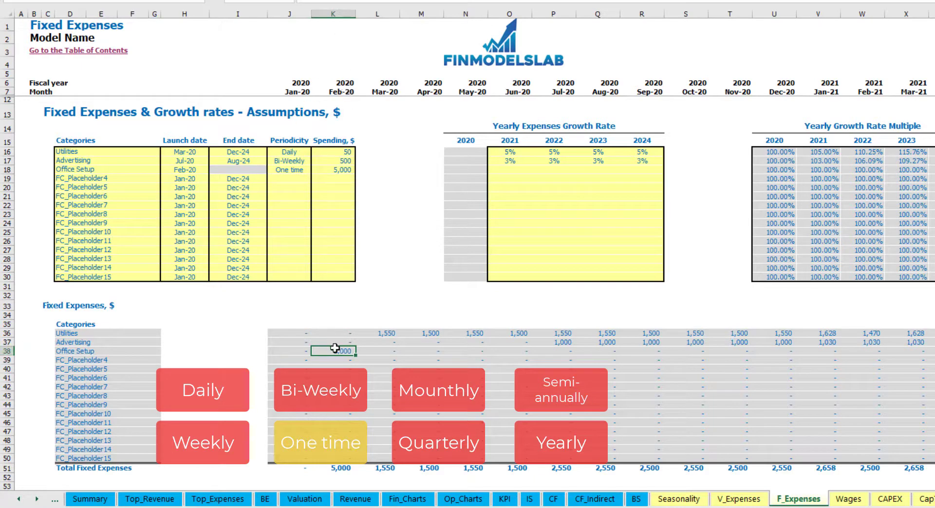
- Name the fourth fixed expense category Insurance, with Monthly periodicity and a spending of 1,000
{"action": "left_click", "coordinate": [136, 181]}
{"action": "type", "text": "Insurance"}
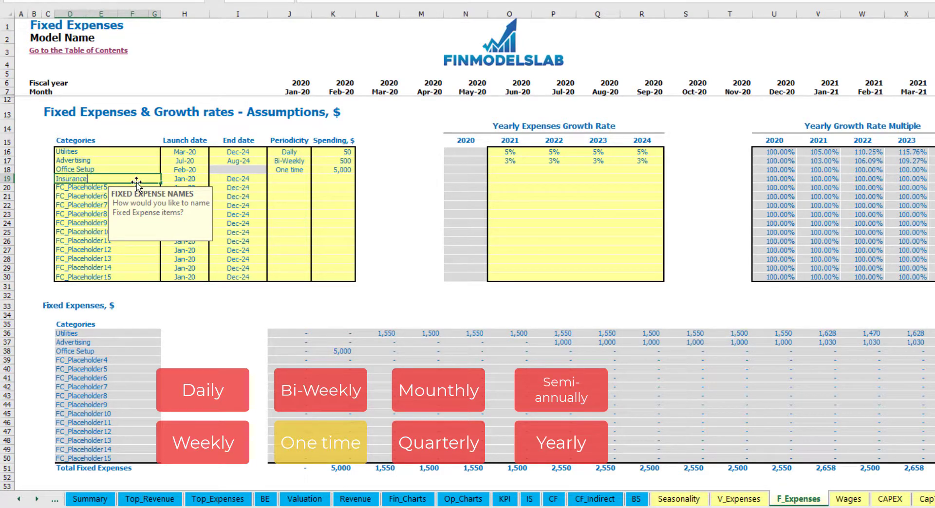
{"action": "key", "text": "Return"}
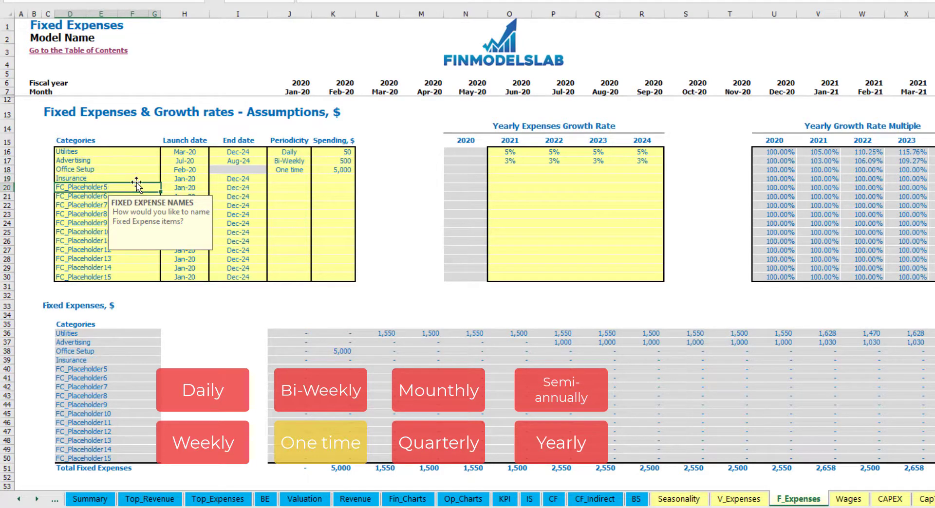
{"action": "left_click", "coordinate": [189, 180]}
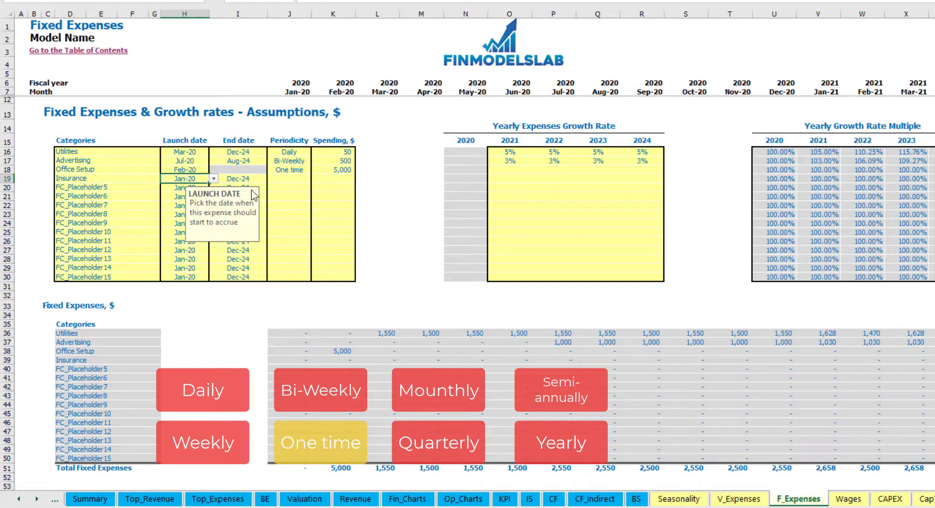
{"action": "left_click", "coordinate": [246, 179]}
{"action": "left_click", "coordinate": [298, 180]}
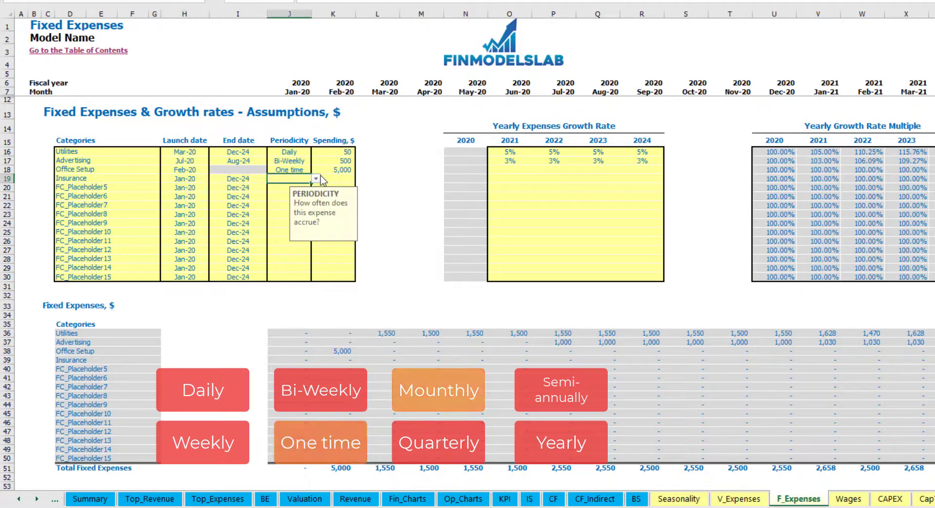
{"action": "left_click", "coordinate": [316, 179]}
{"action": "left_click", "coordinate": [292, 218]}
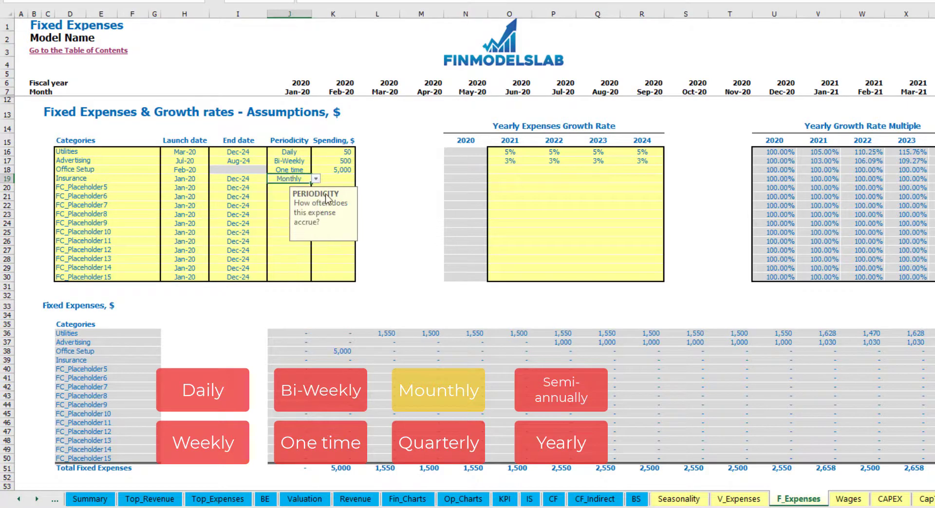
{"action": "left_click", "coordinate": [339, 179]}
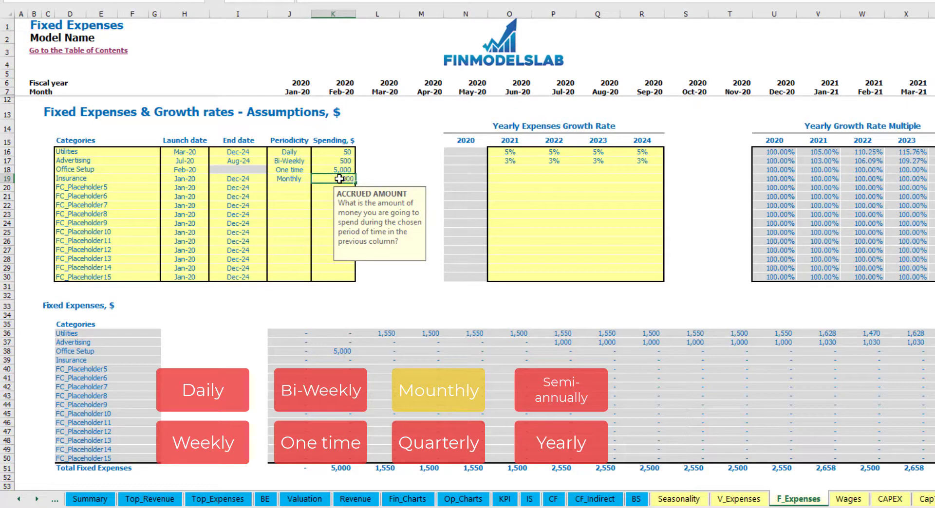
- Set the Insurance yearly growth rates to 5% for 2021, 3% for 2022, 2% for 2023 and 1% for 2024
{"action": "left_click", "coordinate": [510, 180]}
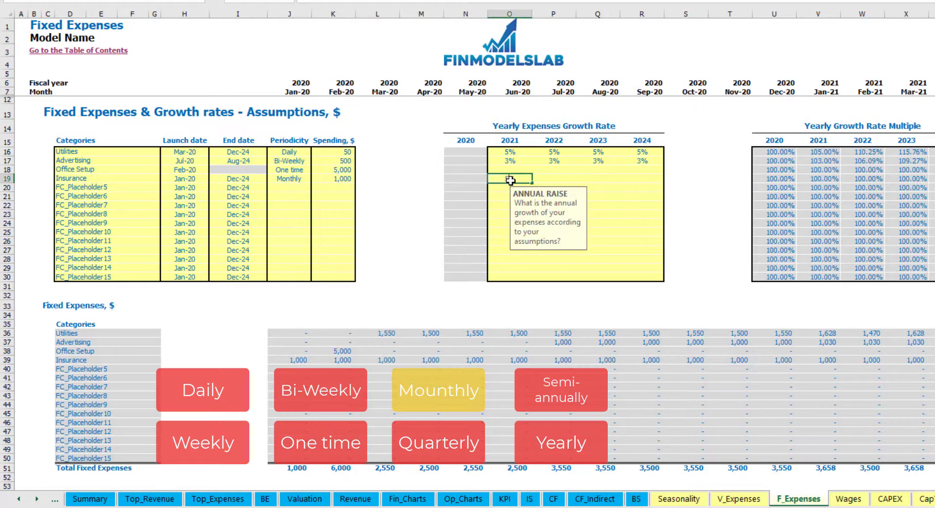
{"action": "type", "text": "5"}
{"action": "key", "text": "Return"}
{"action": "key", "text": "Up"}
{"action": "key", "text": "Right"}
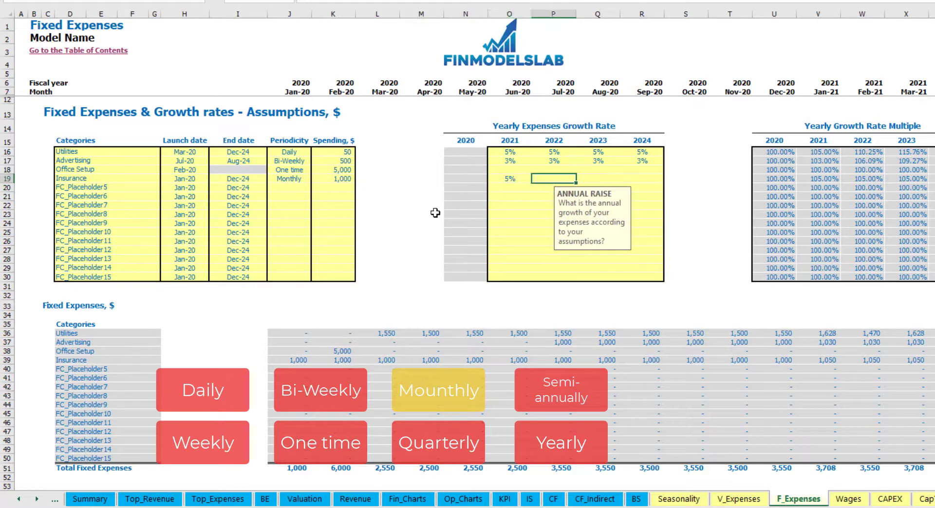
{"action": "type", "text": "5"}
{"action": "key", "text": "Right"}
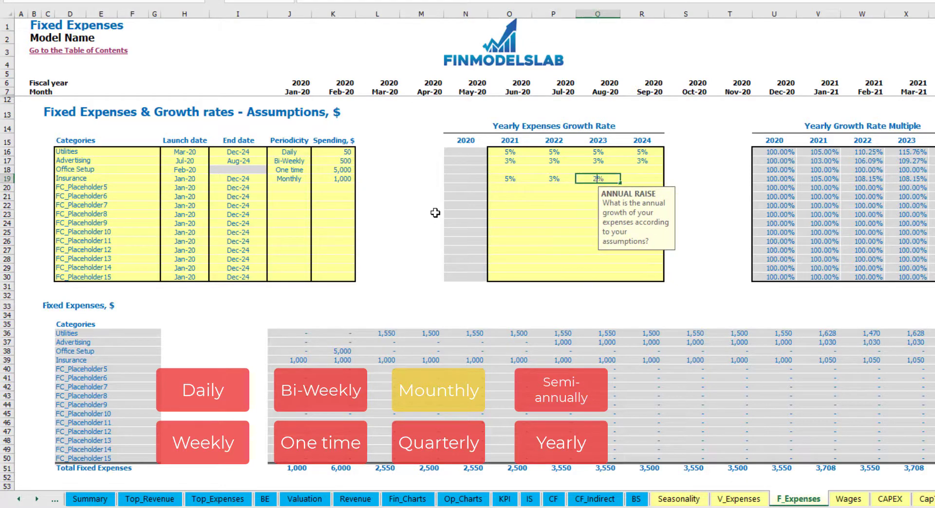
{"action": "key", "text": "Right"}
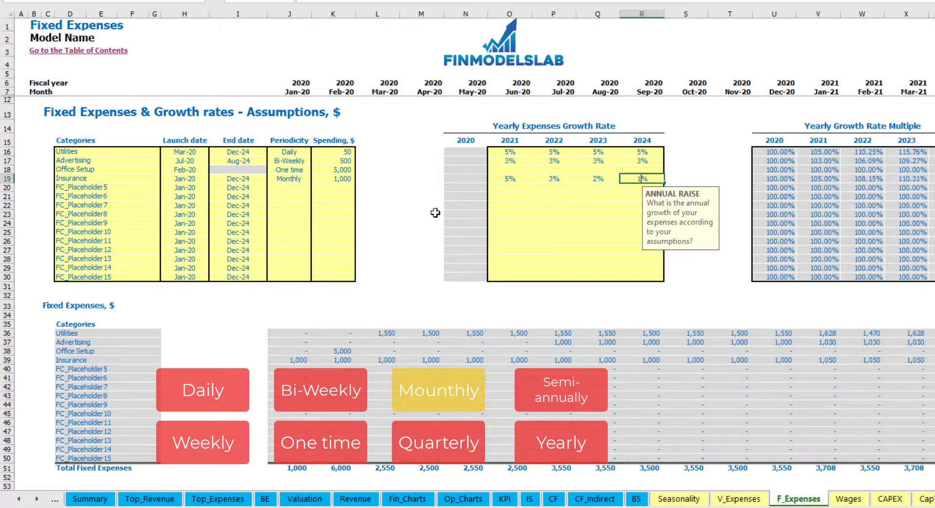
{"action": "key", "text": "Return"}
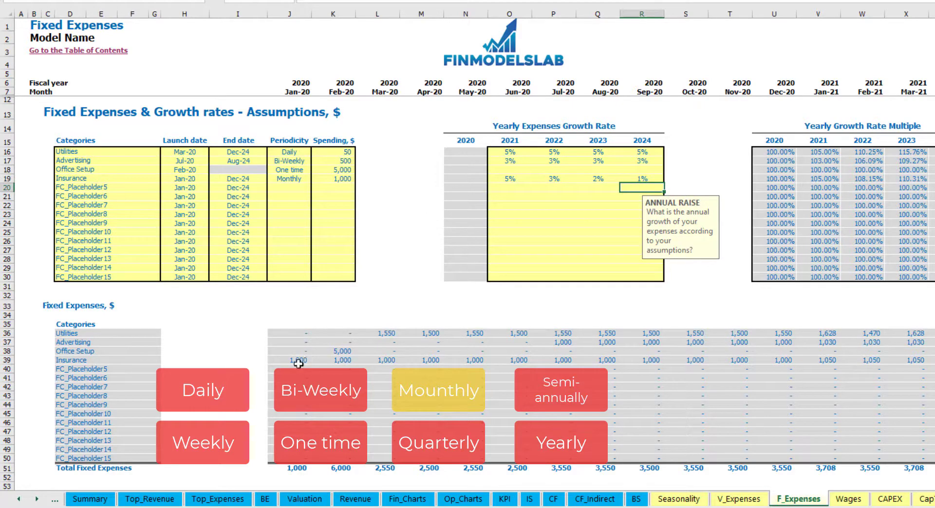
- Examine the monthly Insurance amounts across 2020 and from January 2021 onward to see the effect of the growth rate
{"action": "left_click_drag", "start_coordinate": [299, 361], "coordinate": [803, 361]}
{"action": "left_click", "coordinate": [802, 361]}
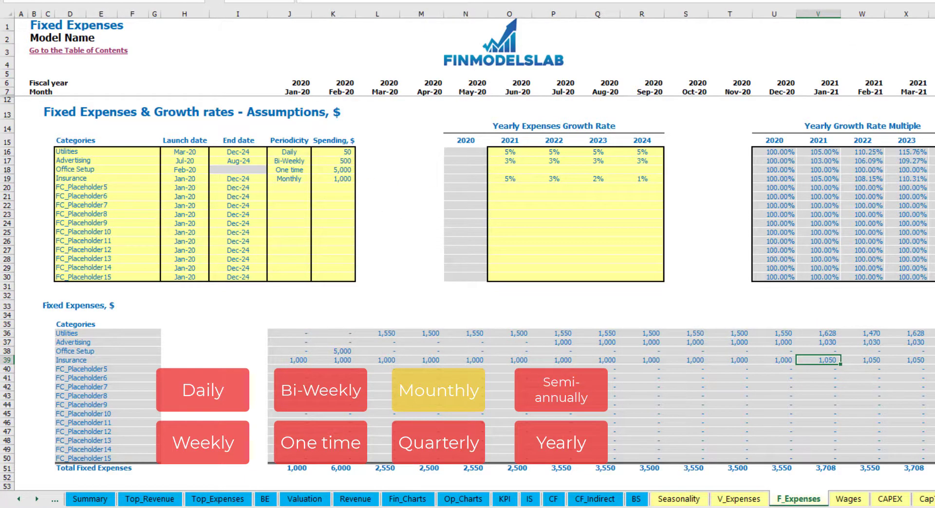
{"action": "scroll", "coordinate": [475, 241], "scroll_direction": "right", "scroll_amount": 5}
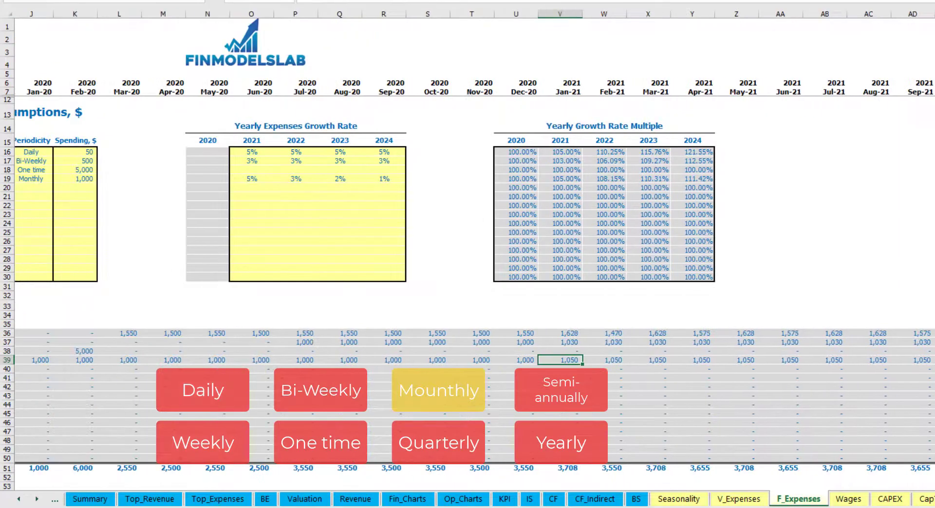
{"action": "left_click", "coordinate": [933, 14]}
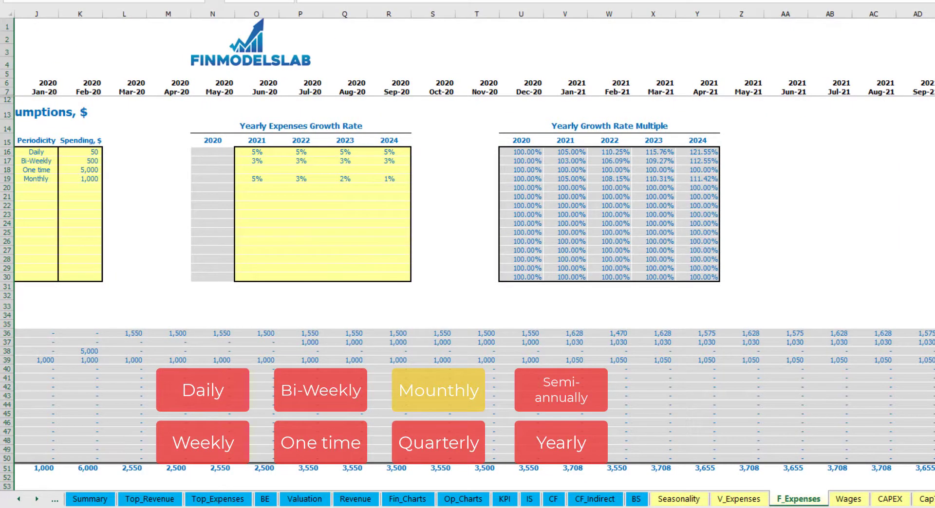
{"action": "left_click", "coordinate": [933, 361]}
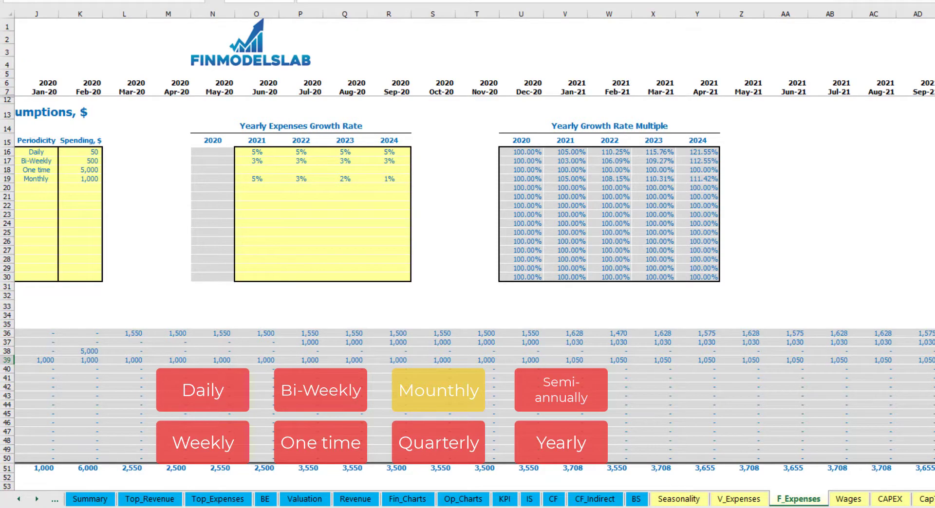
{"action": "scroll", "coordinate": [438, 306], "scroll_direction": "left", "scroll_amount": 3}
- Set the Insurance periodicity to Quarterly and check its January, April and July 2020 amounts in the monthly table
{"action": "left_click", "coordinate": [308, 180]}
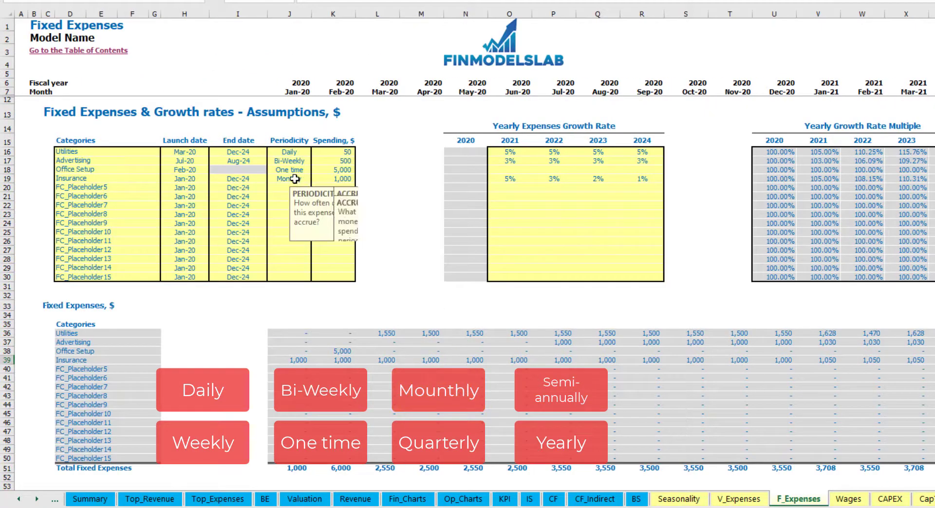
{"action": "left_click", "coordinate": [316, 179]}
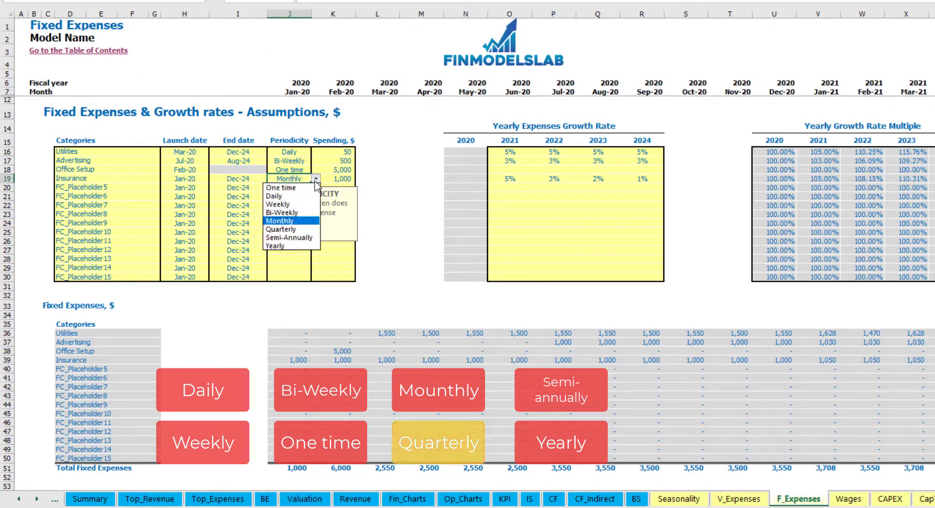
{"action": "left_click", "coordinate": [313, 232]}
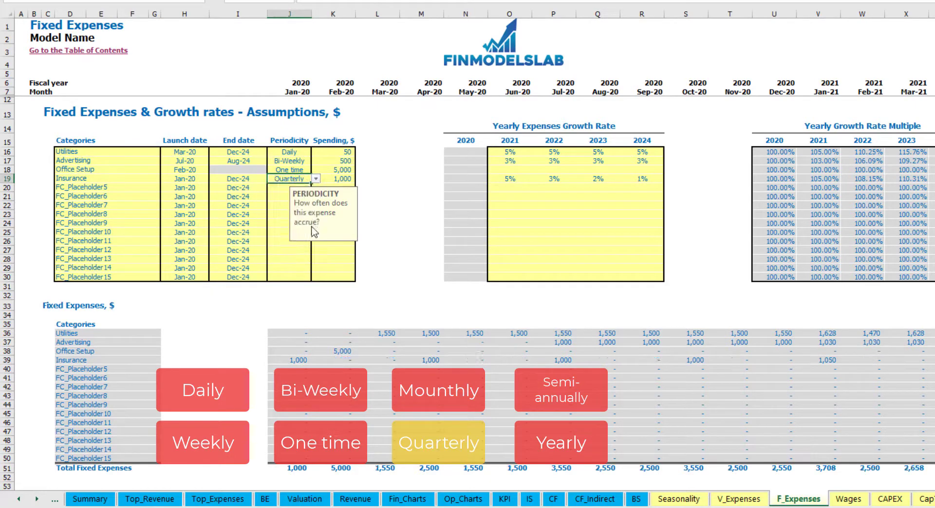
{"action": "left_click", "coordinate": [288, 360]}
{"action": "left_click", "coordinate": [424, 360]}
{"action": "left_click", "coordinate": [551, 360]}
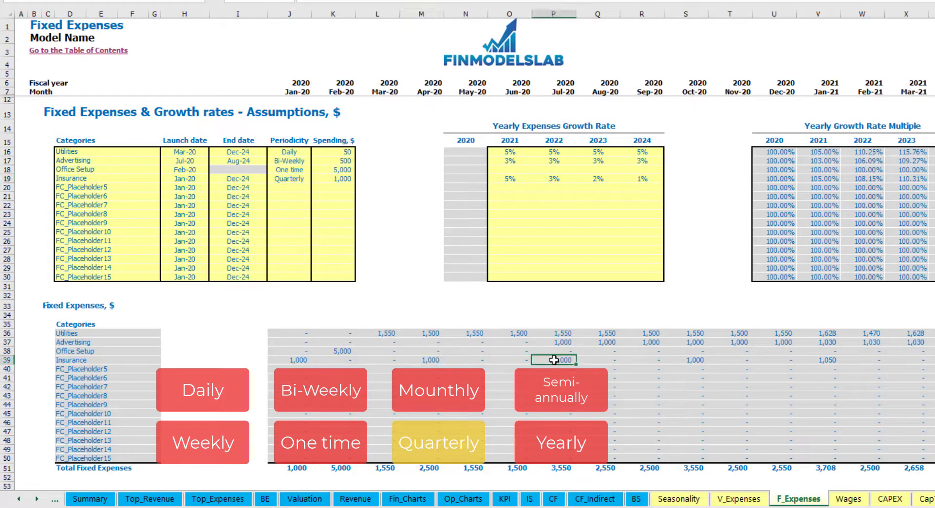
- Set the Insurance launch date to Feb-20 and check its February, May and August 2020 amounts in the monthly table
{"action": "left_click", "coordinate": [201, 176]}
{"action": "left_click", "coordinate": [213, 179]}
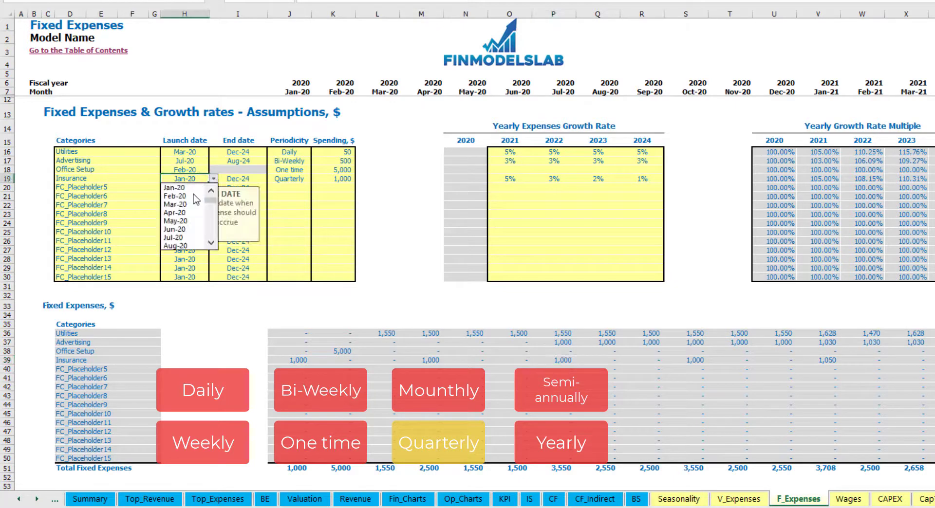
{"action": "left_click", "coordinate": [180, 196]}
{"action": "left_click", "coordinate": [345, 360]}
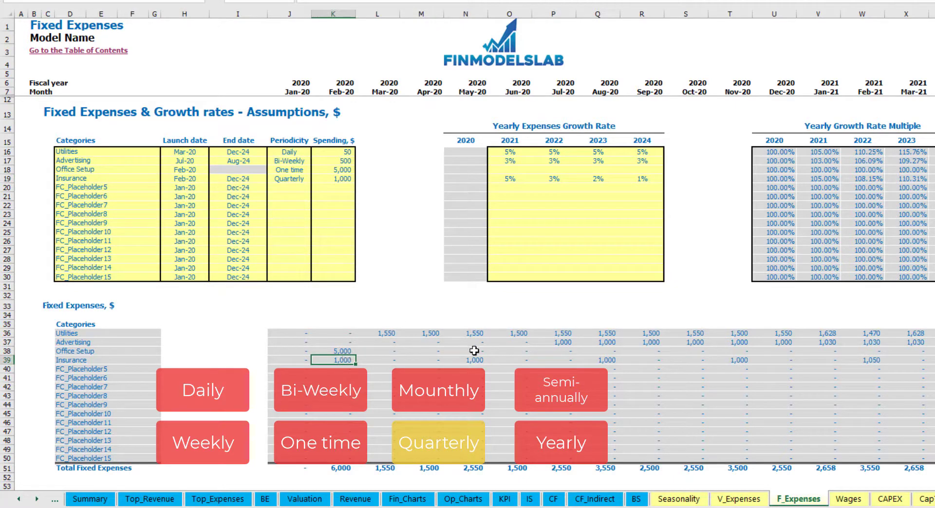
{"action": "left_click", "coordinate": [473, 361]}
{"action": "left_click", "coordinate": [609, 359]}
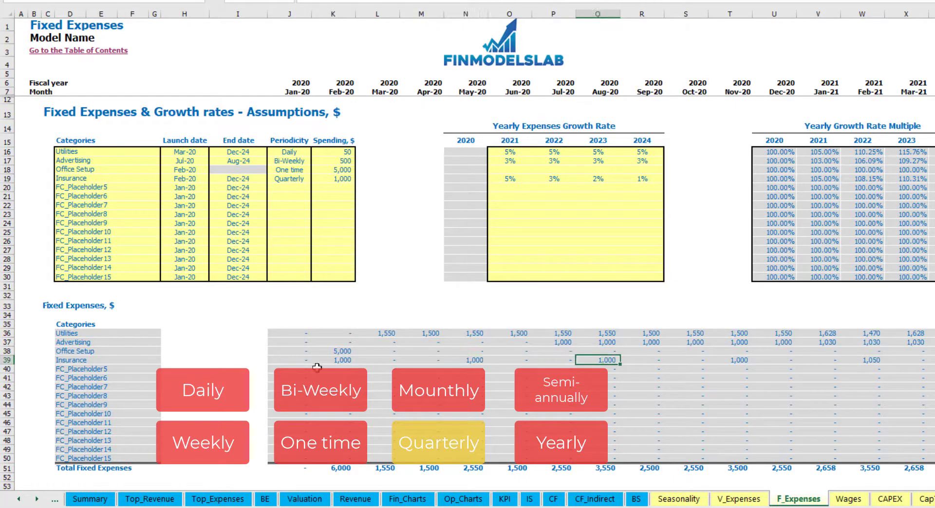
{"action": "left_click", "coordinate": [332, 362]}
{"action": "left_click", "coordinate": [475, 363]}
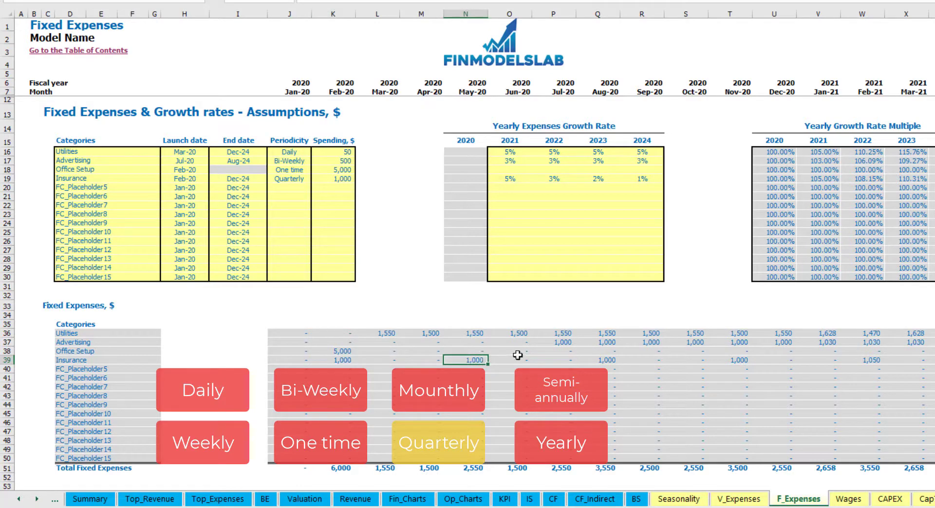
- Set the Insurance periodicity to Semi-Annually and check its amounts from February 2020 to February 2021
{"action": "left_click", "coordinate": [309, 180]}
{"action": "left_click", "coordinate": [315, 179]}
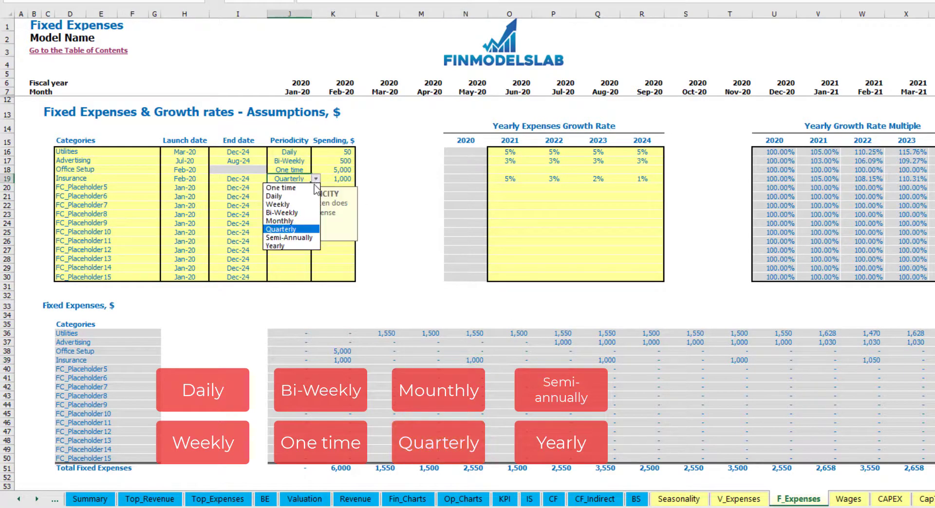
{"action": "left_click", "coordinate": [289, 238]}
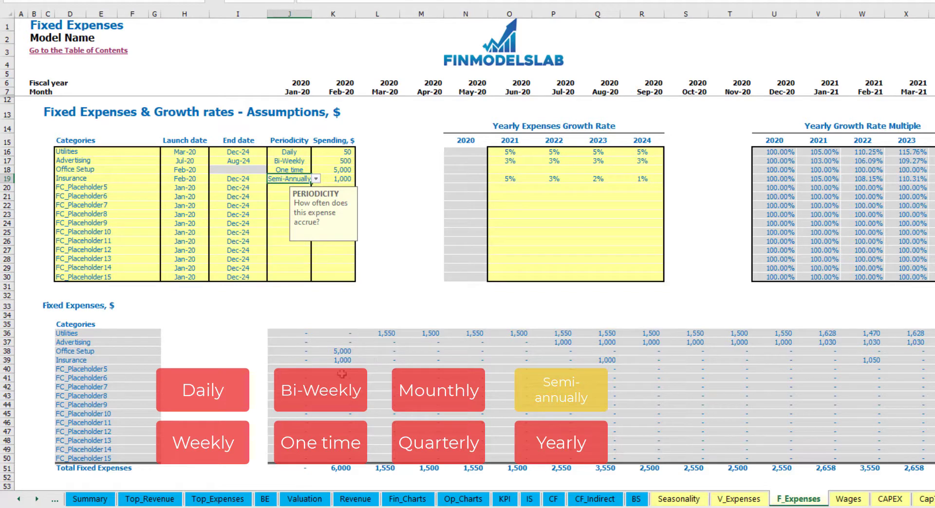
{"action": "left_click_drag", "start_coordinate": [338, 362], "coordinate": [826, 361]}
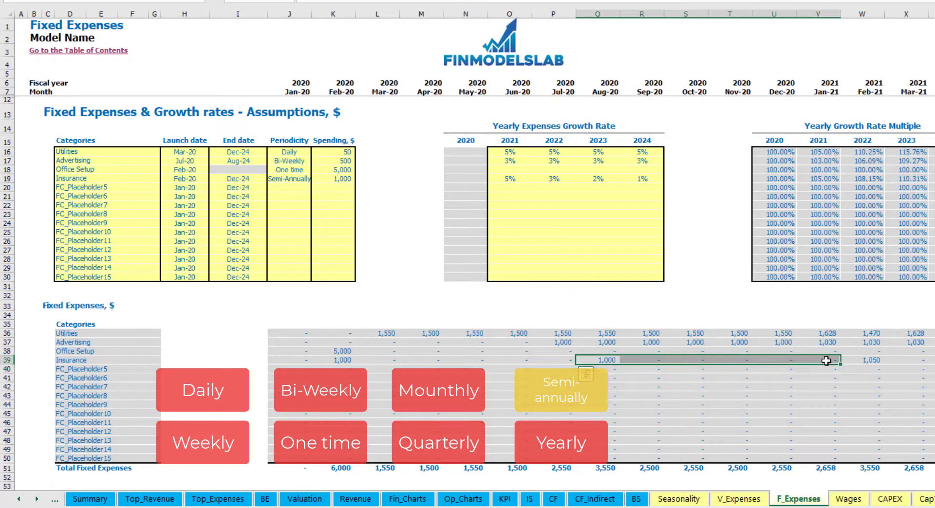
{"action": "left_click", "coordinate": [862, 368]}
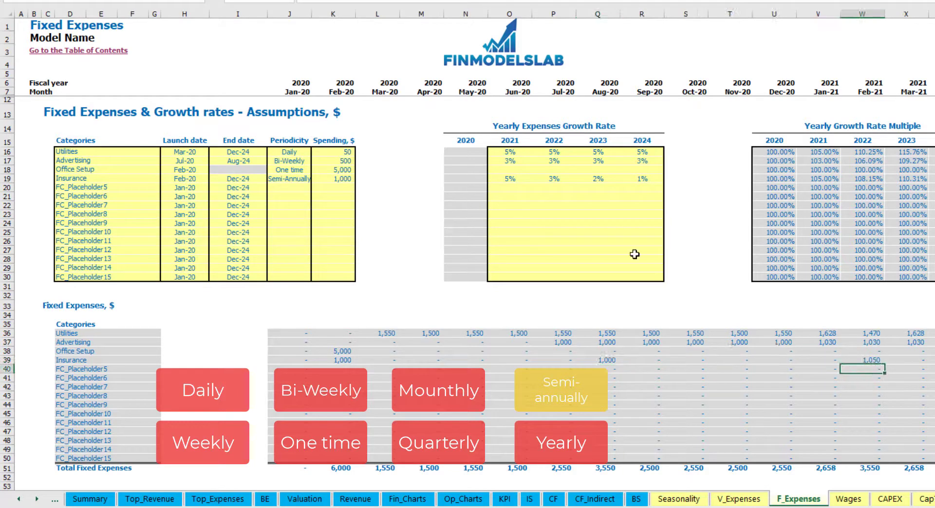
- Set the Insurance periodicity to Yearly, and check its February 2020 and February 2021 amounts against its launch and end dates
{"action": "left_click", "coordinate": [301, 179]}
{"action": "left_click", "coordinate": [315, 178]}
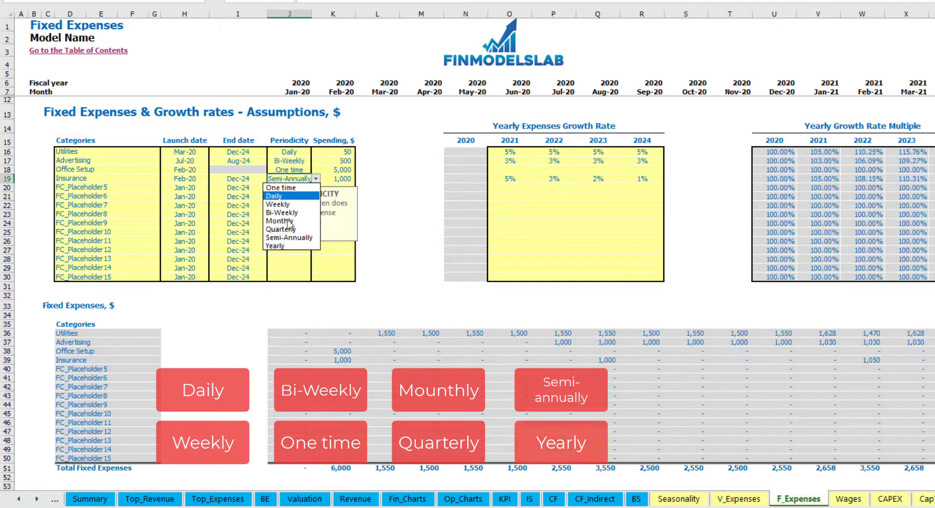
{"action": "left_click", "coordinate": [282, 245]}
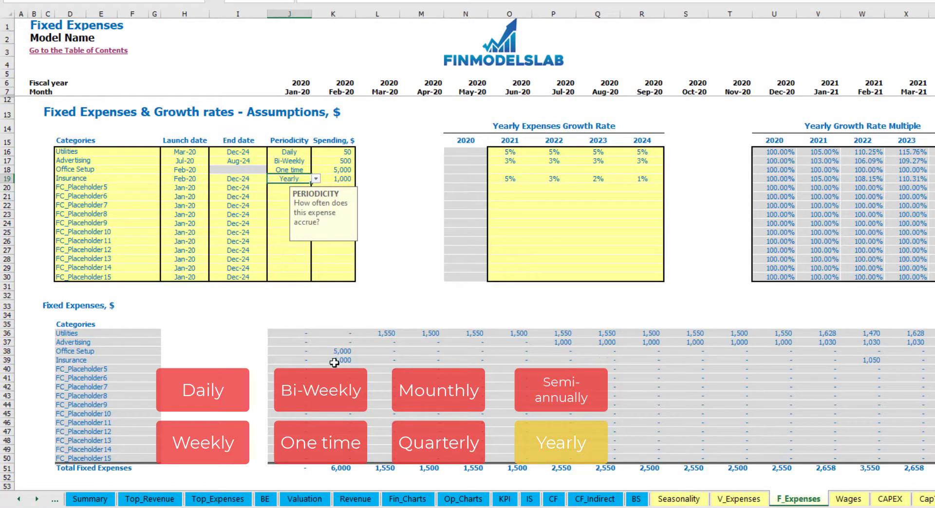
{"action": "left_click_drag", "start_coordinate": [337, 362], "coordinate": [835, 361]}
{"action": "left_click", "coordinate": [886, 362]}
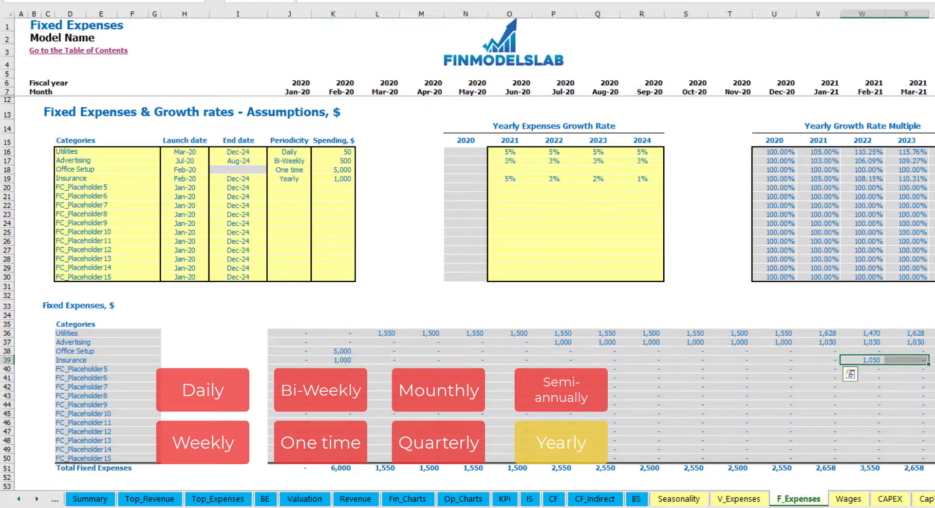
{"action": "left_click", "coordinate": [193, 179]}
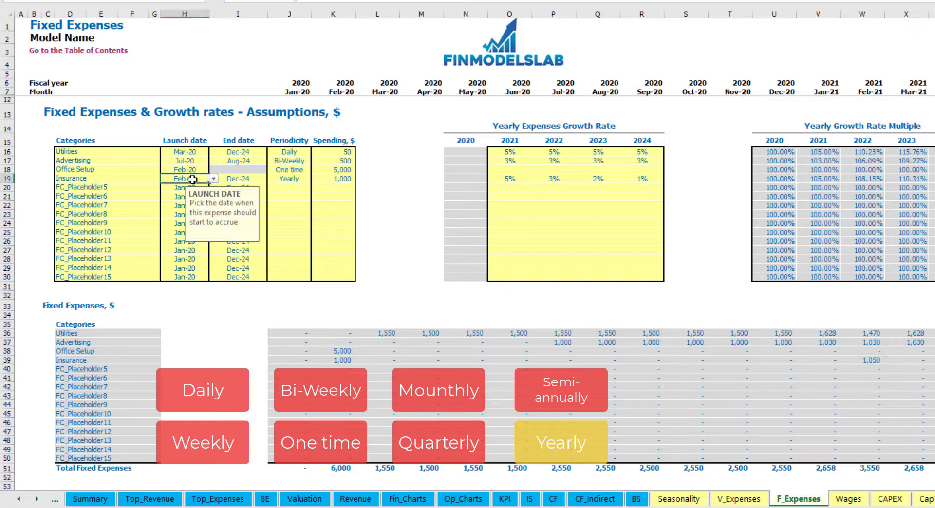
{"action": "left_click", "coordinate": [237, 178]}
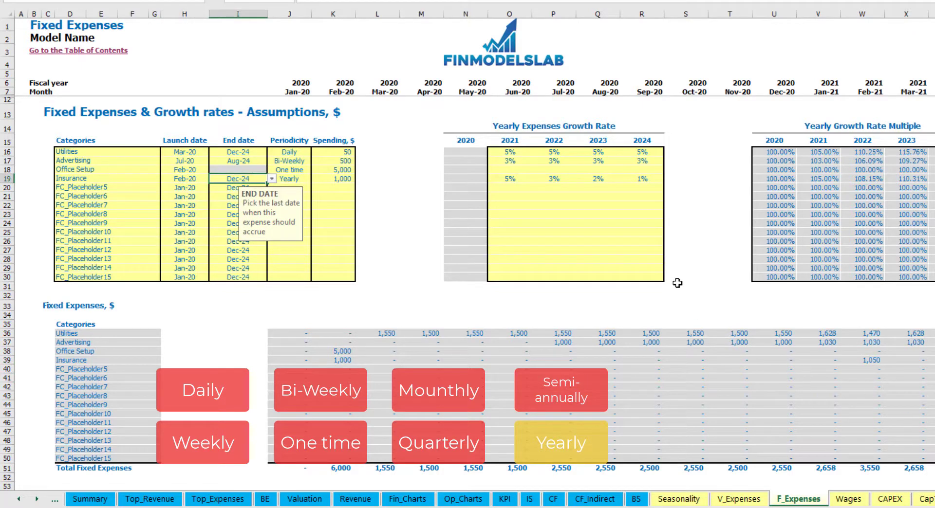
{"action": "left_click", "coordinate": [694, 277]}
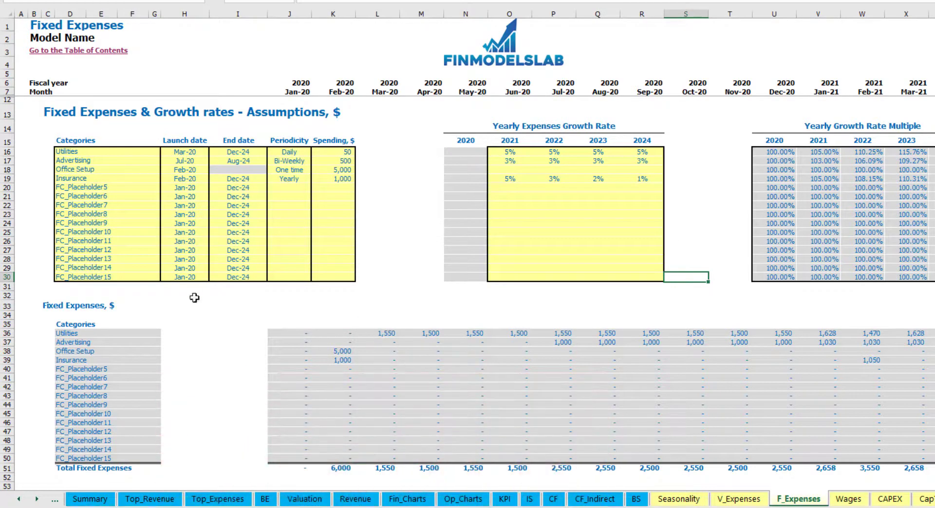
- Review the monthly fixed expenses table, and expand the Total Fixed Expenses breakdown on the Income Statement sheet
{"action": "left_click_drag", "start_coordinate": [288, 336], "coordinate": [906, 455]}
{"action": "left_click", "coordinate": [525, 501]}
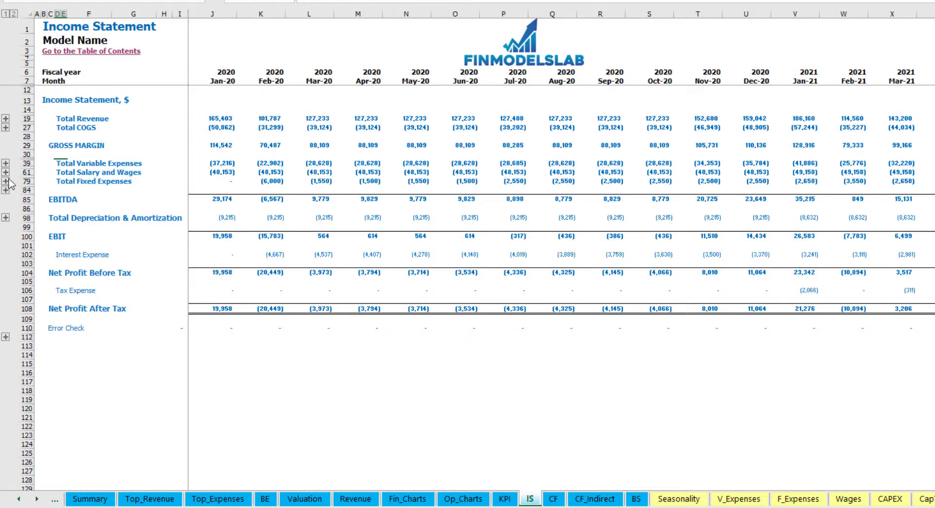
{"action": "left_click", "coordinate": [56, 182]}
{"action": "left_click", "coordinate": [6, 181]}
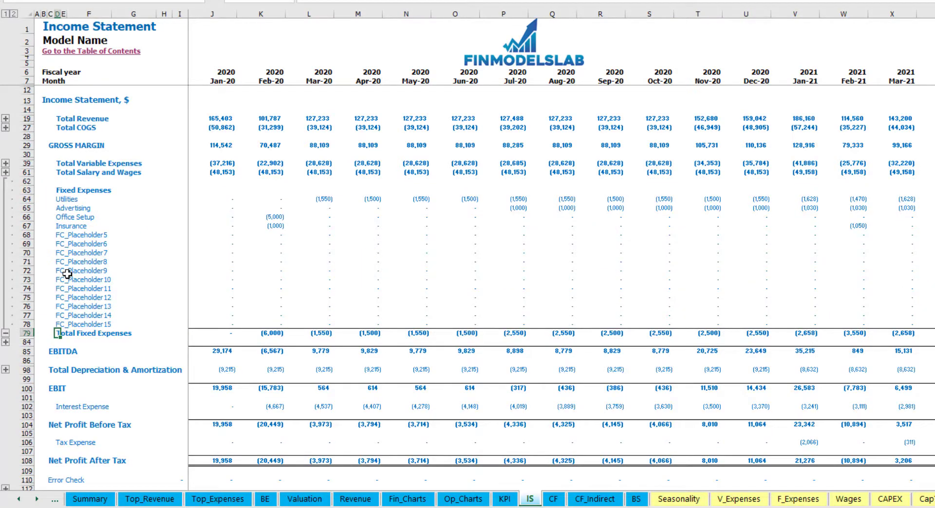
- Review the individual fixed expense lines from Utilities to the placeholders on the Income Statement
{"action": "left_click_drag", "start_coordinate": [28, 199], "coordinate": [65, 325]}
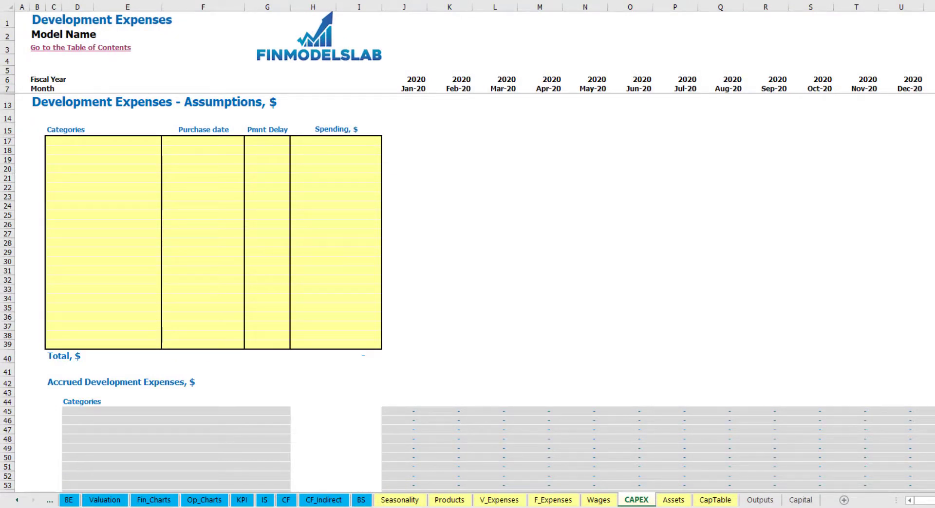
- Add an Office dev development expense on the CAPEX sheet with purchase date Feb-20 and spending of 10,000
{"action": "left_click", "coordinate": [130, 141]}
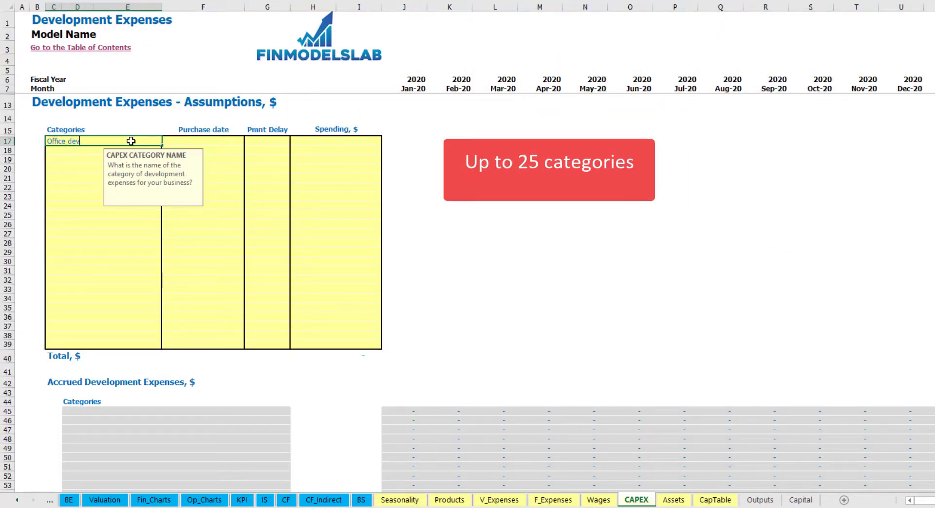
{"action": "key", "text": "Return"}
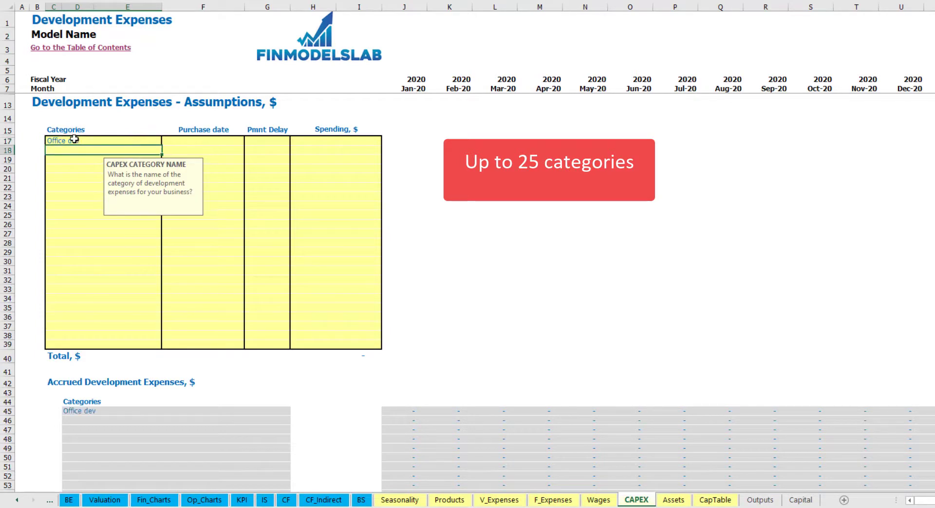
{"action": "left_click", "coordinate": [204, 141]}
{"action": "left_click", "coordinate": [249, 140]}
{"action": "left_click", "coordinate": [149, 159]}
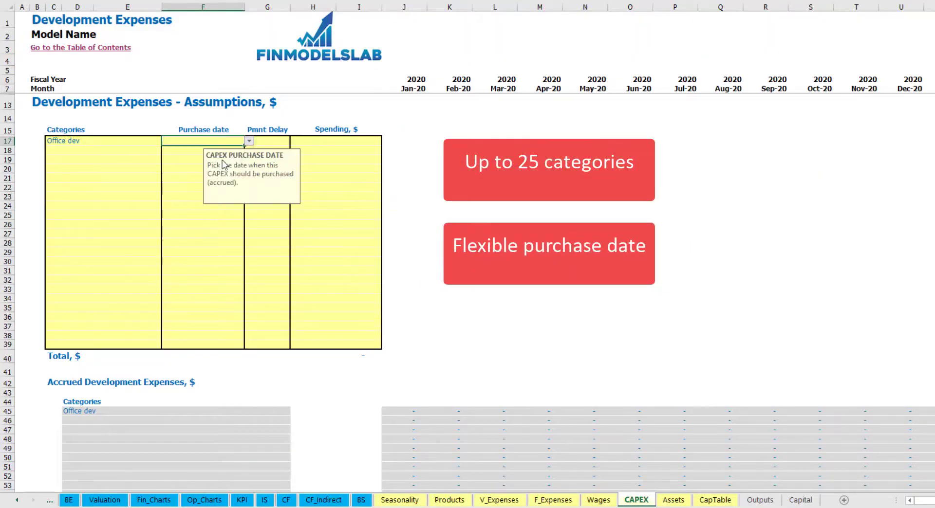
{"action": "left_click", "coordinate": [322, 139]}
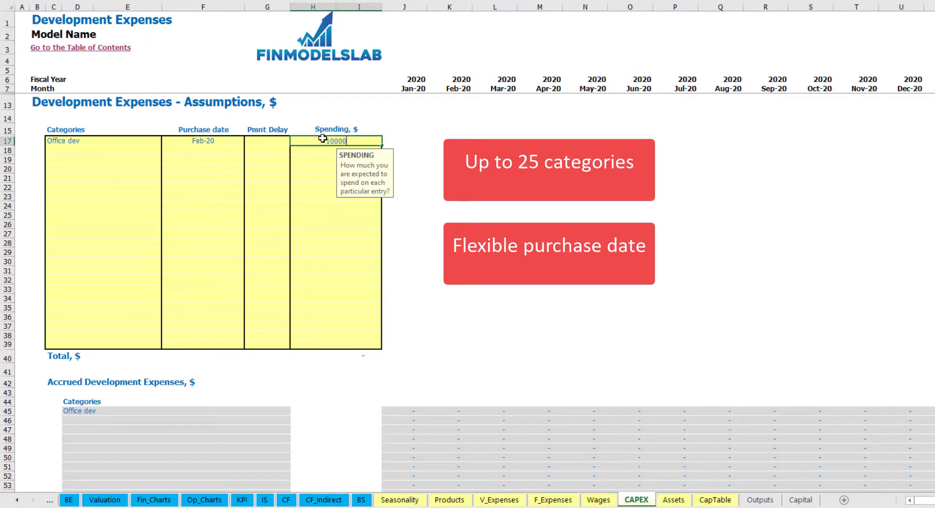
{"action": "key", "text": "Return"}
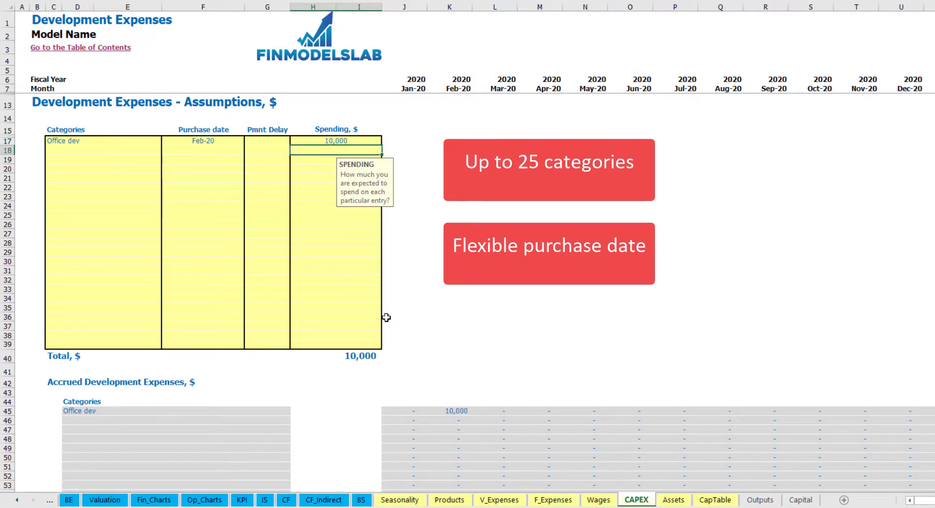
- Set the payment delay of the Office dev expense to 2M
{"action": "left_click", "coordinate": [272, 139]}
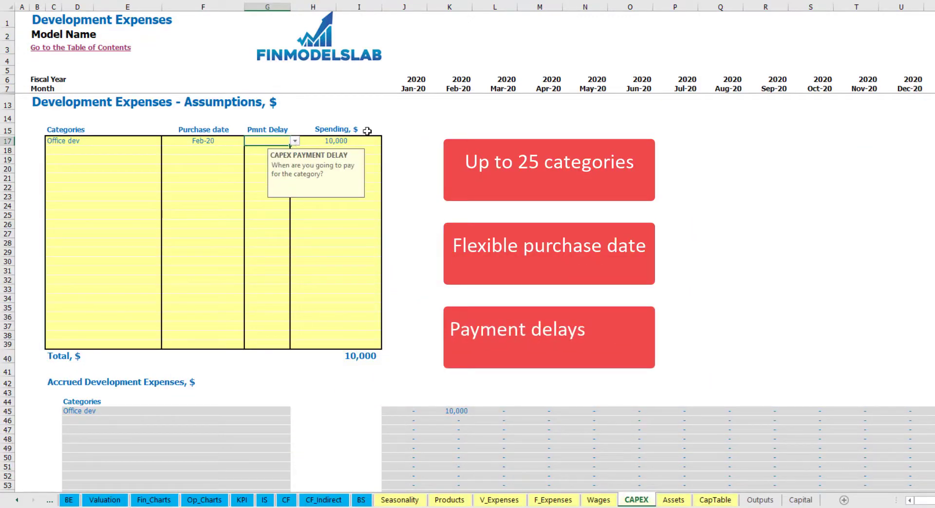
{"action": "left_click", "coordinate": [295, 140]}
{"action": "left_click", "coordinate": [261, 167]}
{"action": "left_click", "coordinate": [494, 168]}
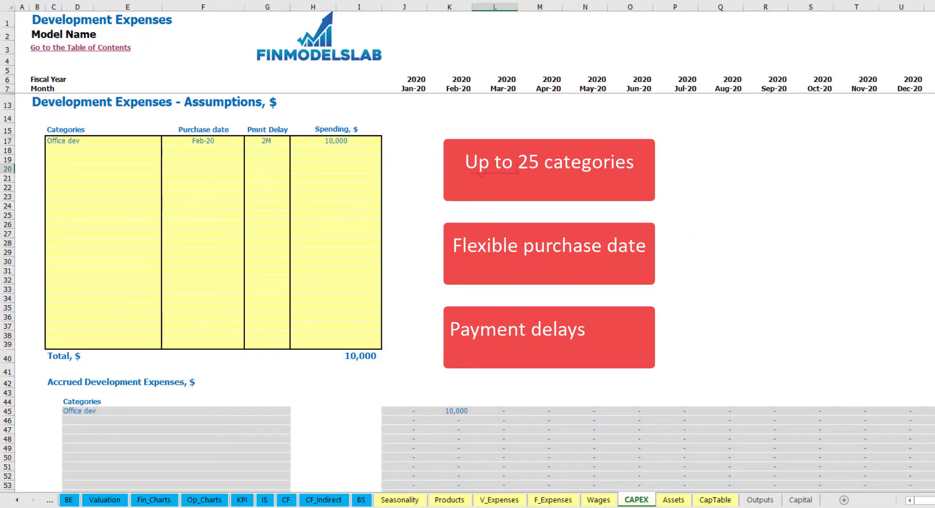
- Check Office dev's accrued amount in February 2020, its paid amount in April 2020, and the CAPEX summary balances
{"action": "left_click", "coordinate": [457, 412]}
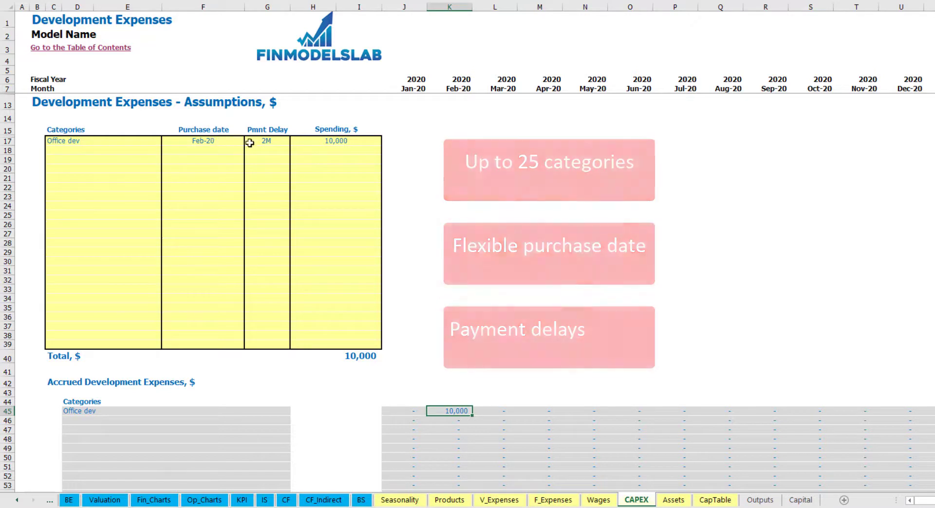
{"action": "scroll", "coordinate": [455, 214], "scroll_direction": "down", "scroll_amount": 10}
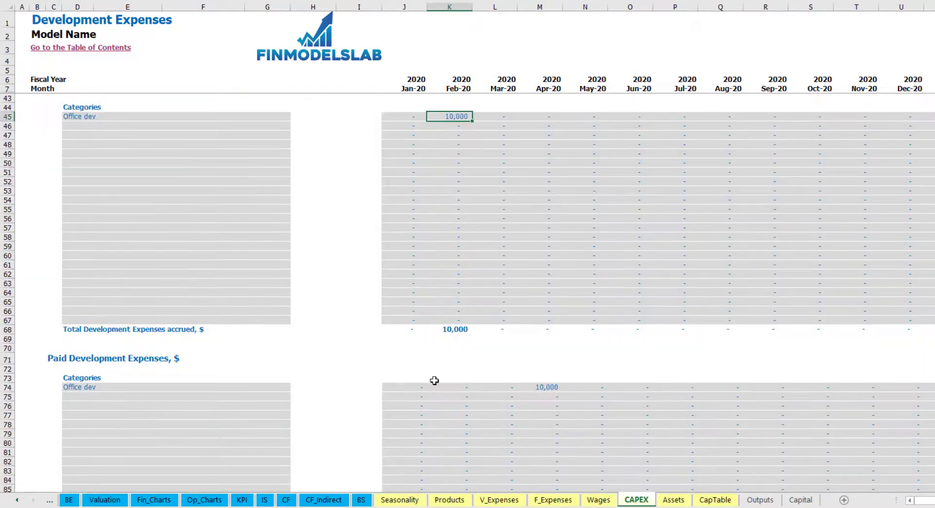
{"action": "left_click", "coordinate": [541, 389]}
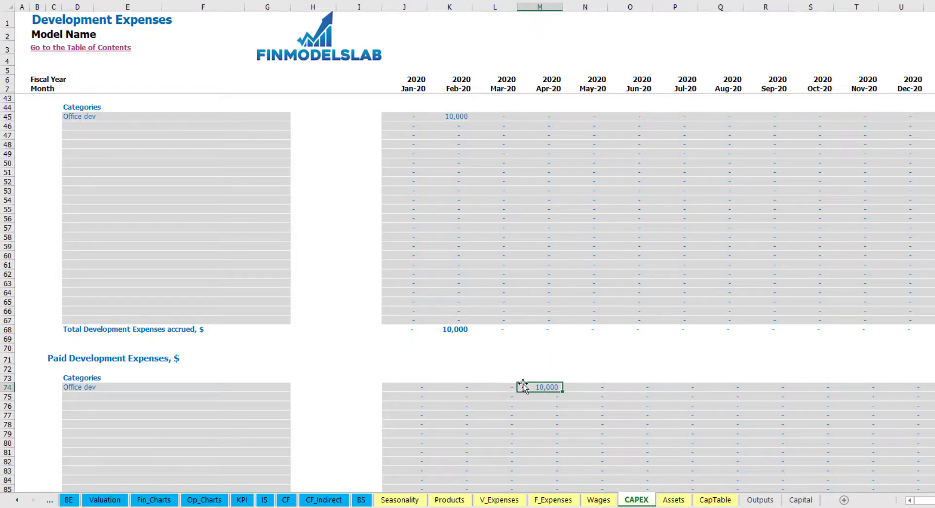
{"action": "scroll", "coordinate": [522, 387], "scroll_direction": "down", "scroll_amount": 13}
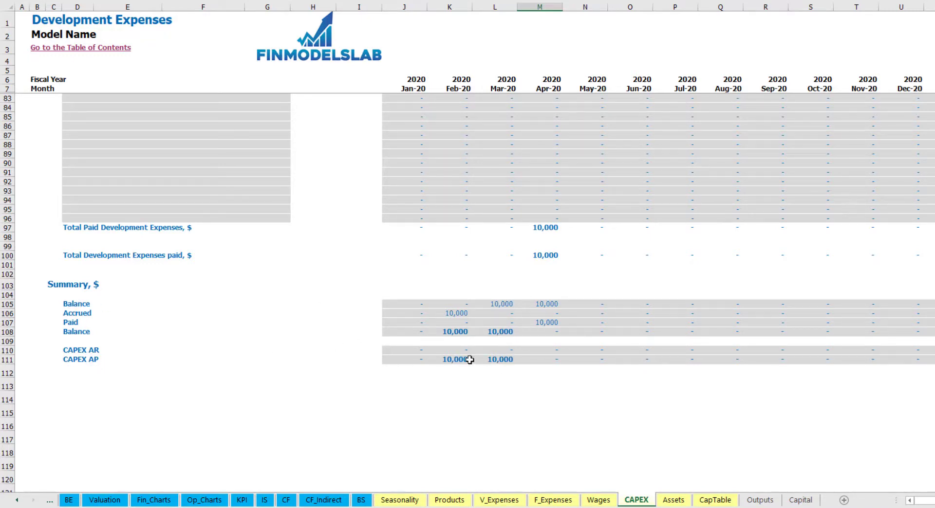
- Add an Other dev exp category with purchase date Mar-20, payment delay 0M and spending of 5,000
{"action": "scroll", "coordinate": [496, 291], "scroll_direction": "up", "scroll_amount": 20}
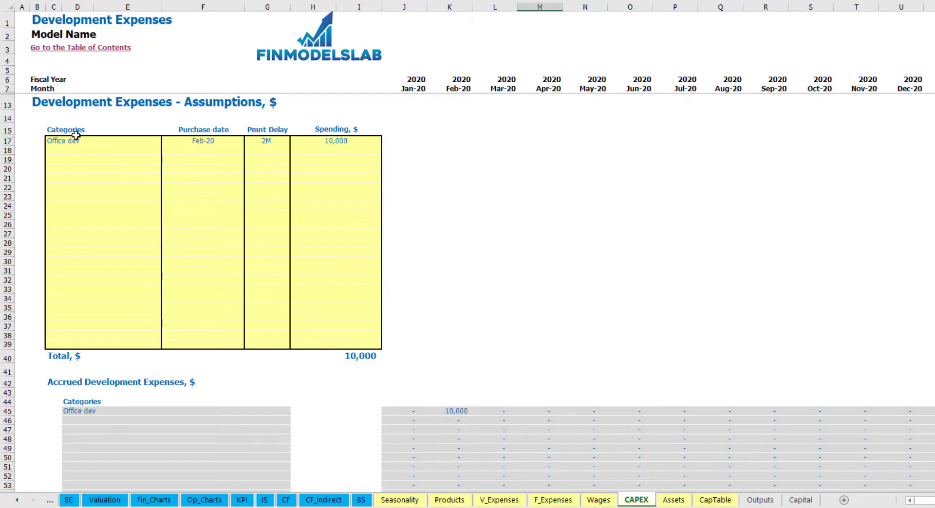
{"action": "left_click", "coordinate": [87, 149]}
{"action": "type", "text": "Other dev"}
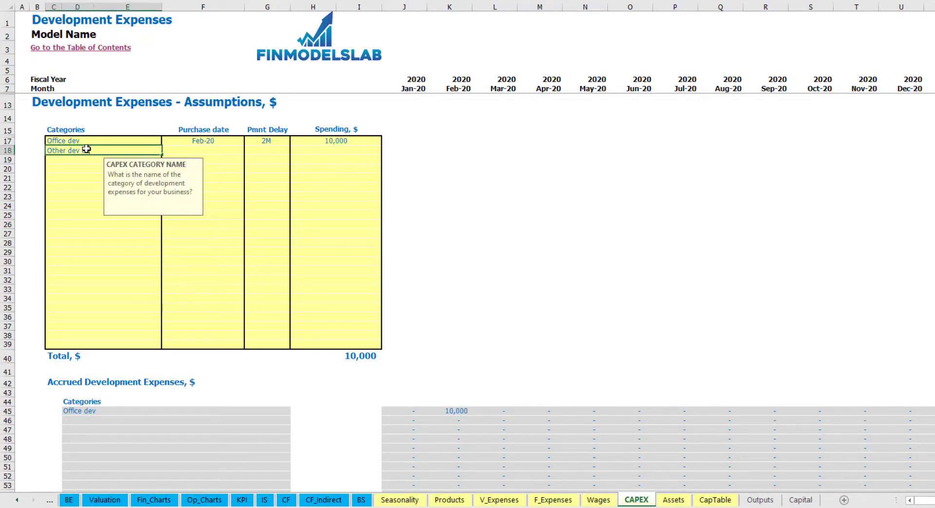
{"action": "type", "text": " exp"}
{"action": "left_click", "coordinate": [223, 145]}
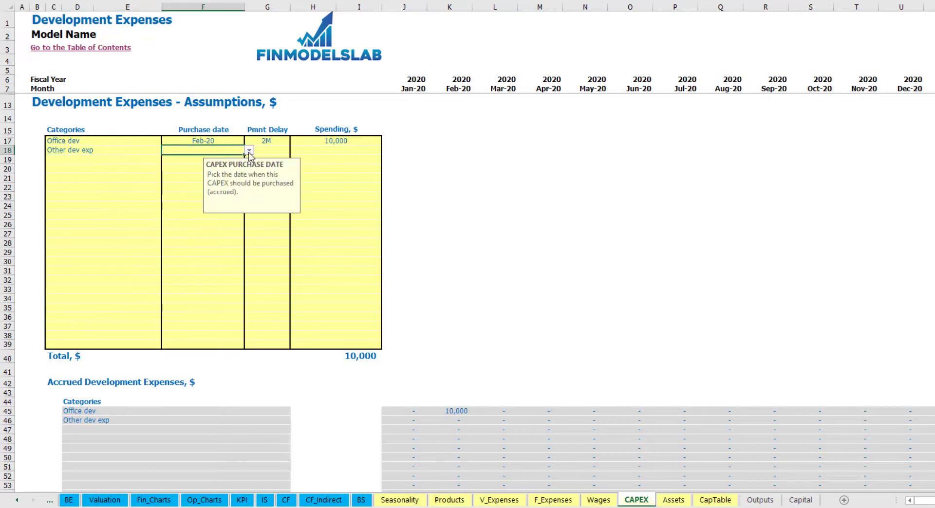
{"action": "left_click", "coordinate": [248, 150]}
{"action": "left_click", "coordinate": [232, 177]}
{"action": "left_click", "coordinate": [321, 153]}
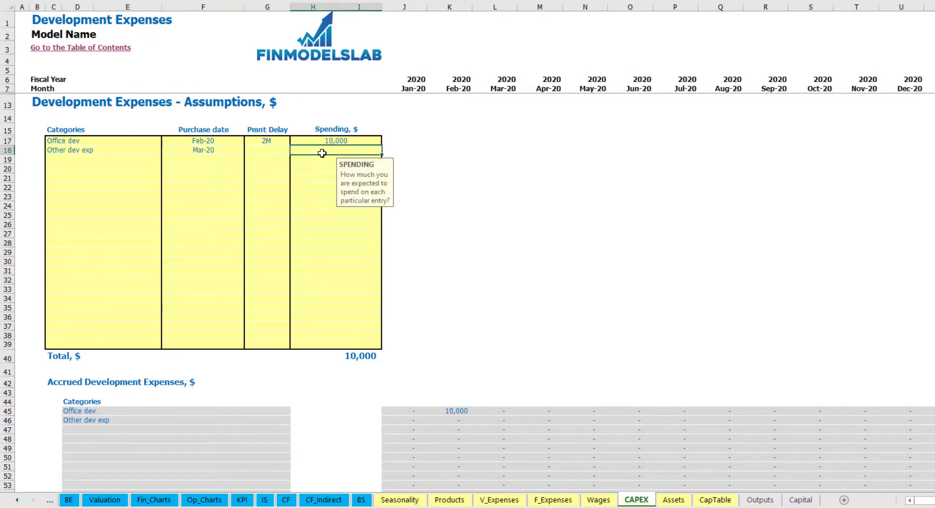
{"action": "key", "text": "Return"}
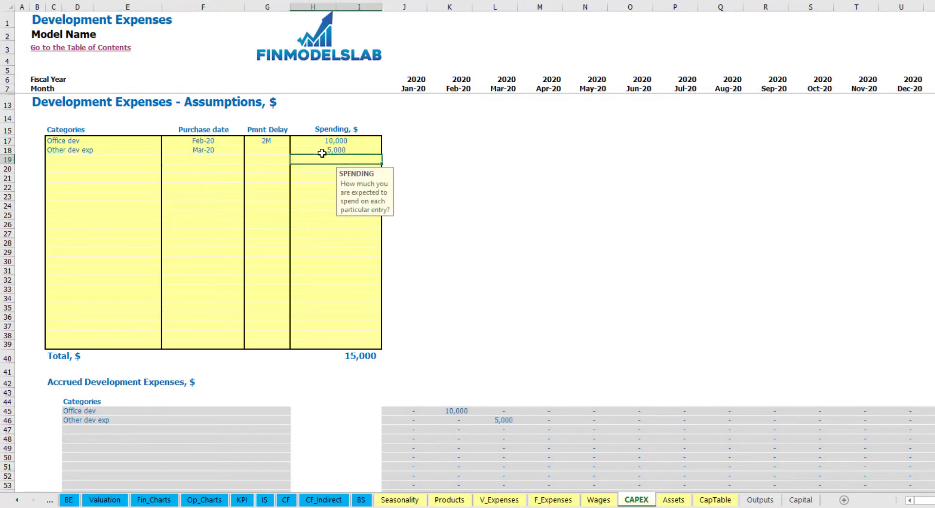
{"action": "left_click", "coordinate": [277, 153]}
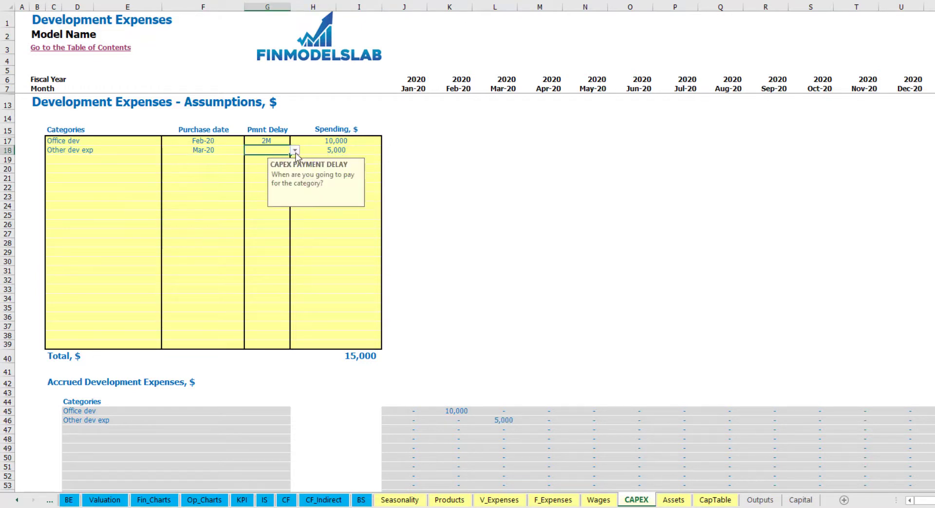
{"action": "left_click", "coordinate": [296, 150]}
{"action": "left_click", "coordinate": [272, 162]}
- Compare the March 2020 accrued and paid amounts of Other dev exp in the monthly development expense tables
{"action": "scroll", "coordinate": [487, 385], "scroll_direction": "down", "scroll_amount": 3}
{"action": "left_click", "coordinate": [506, 324]}
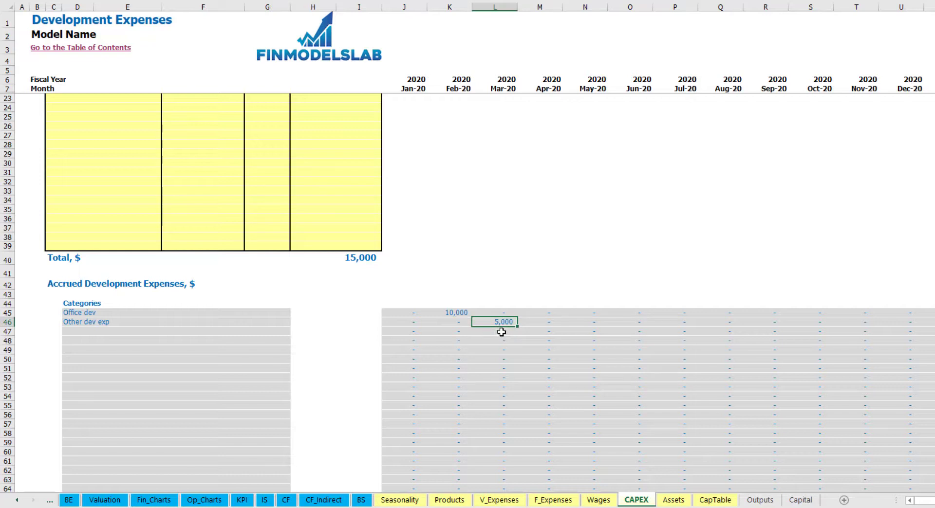
{"action": "scroll", "coordinate": [494, 324], "scroll_direction": "down", "scroll_amount": 10}
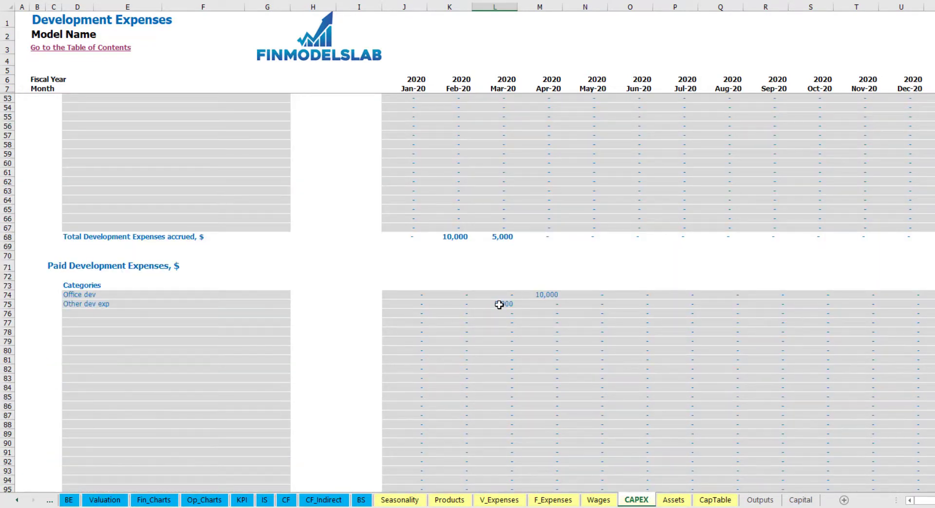
{"action": "scroll", "coordinate": [499, 304], "scroll_direction": "up", "scroll_amount": 13}
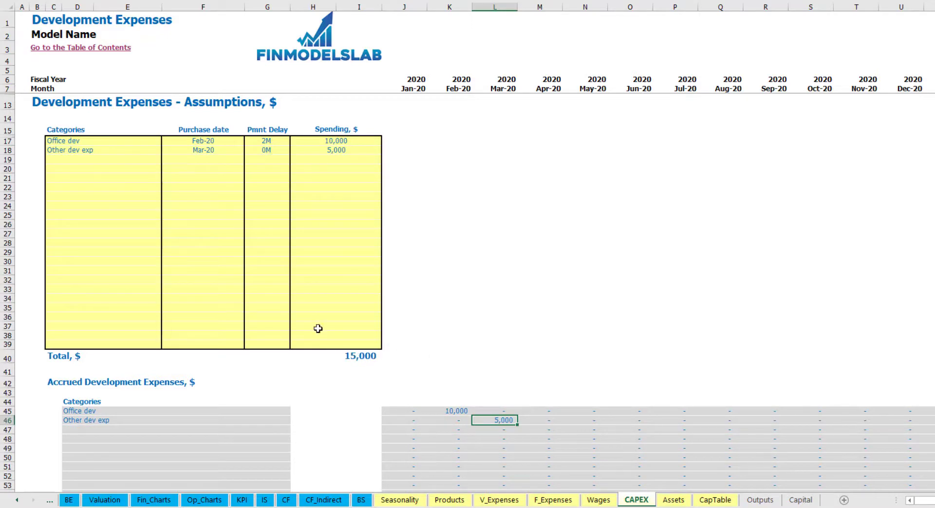
- Review the monthly book depreciation, capital expenditure and closing net book value of Development Expenses on the Assets sheet
{"action": "left_click", "coordinate": [669, 501]}
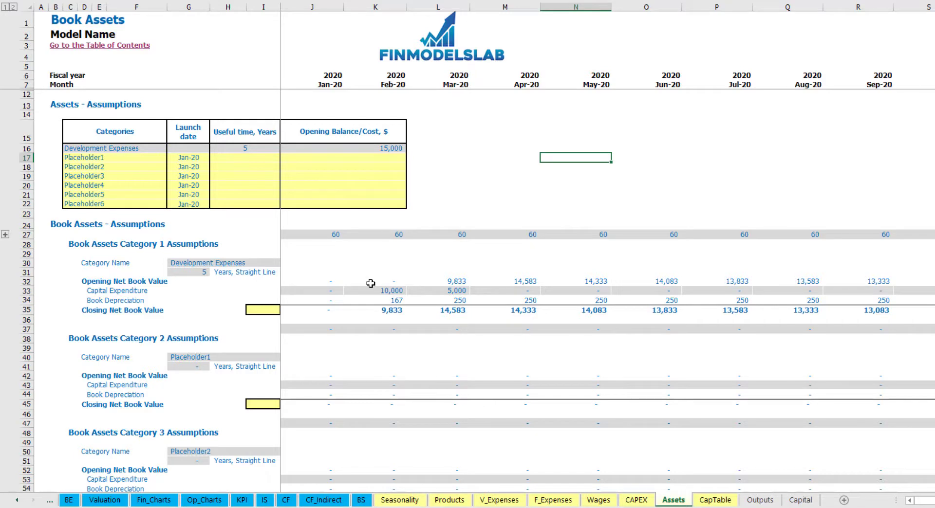
{"action": "left_click", "coordinate": [23, 299]}
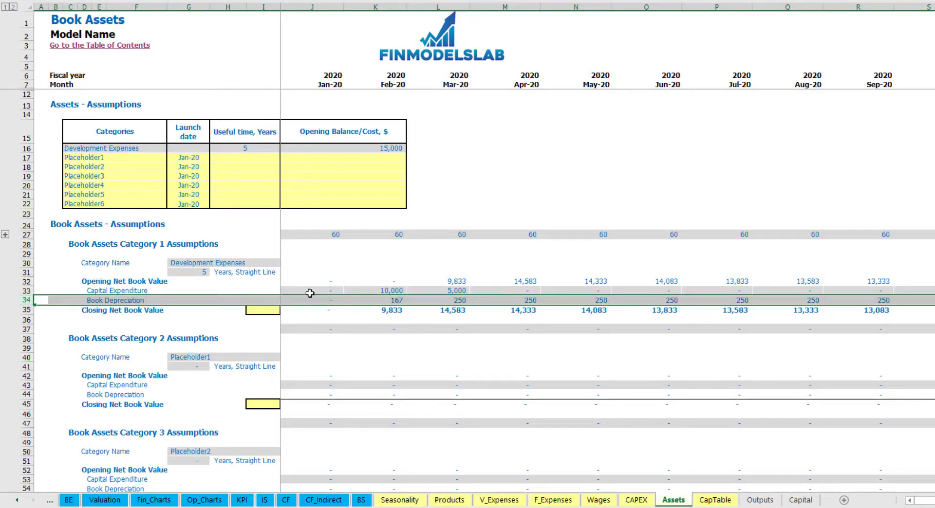
{"action": "left_click_drag", "start_coordinate": [310, 291], "coordinate": [558, 291]}
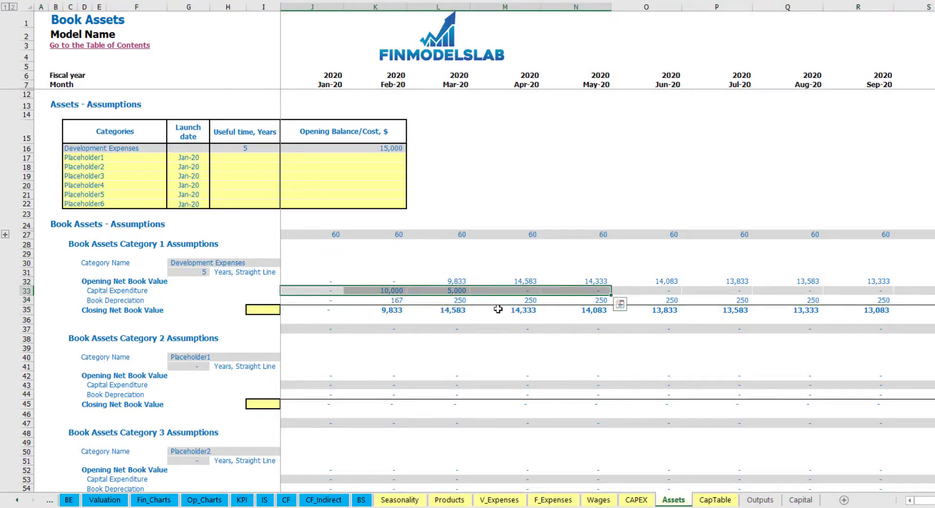
{"action": "left_click_drag", "start_coordinate": [333, 312], "coordinate": [618, 313]}
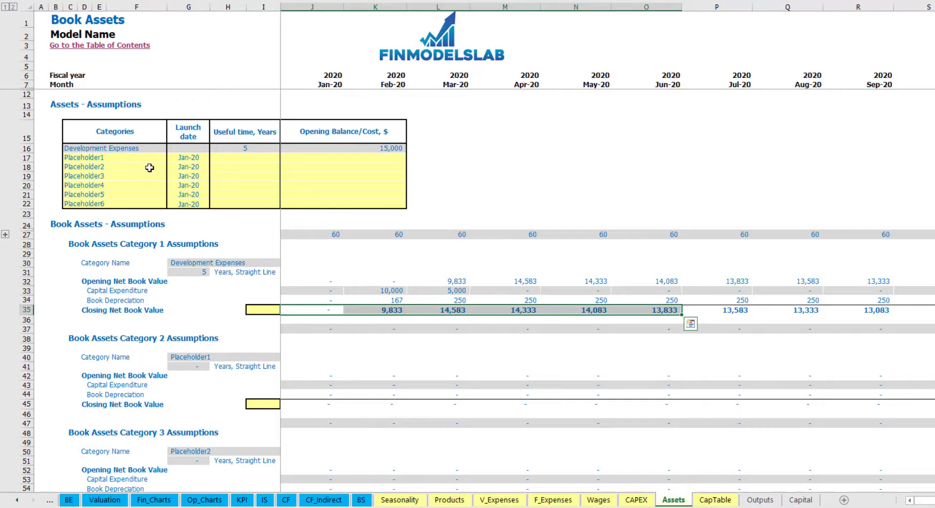
- Rename Placeholder1 as Other assets, with a useful time of 10 years and an opening balance/cost of 25,000
{"action": "left_click", "coordinate": [129, 154]}
{"action": "type", "text": "Other assets"}
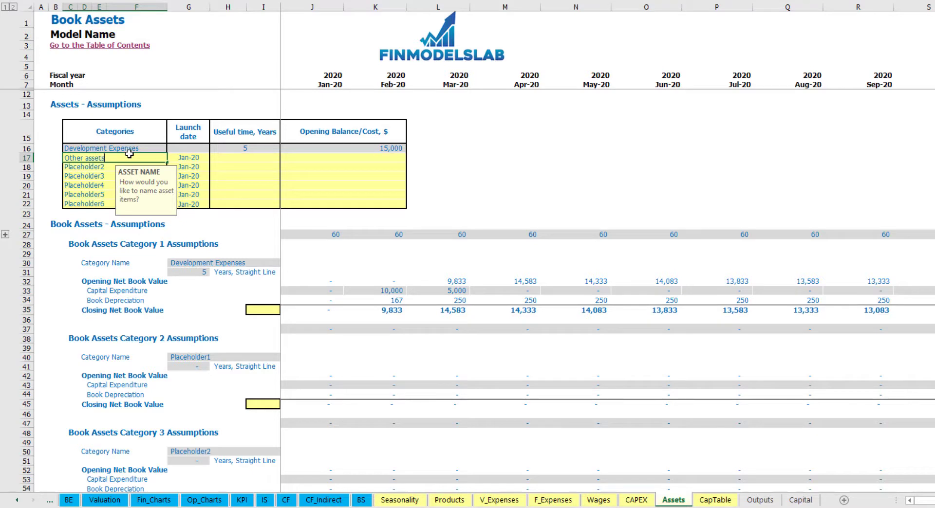
{"action": "key", "text": "Return"}
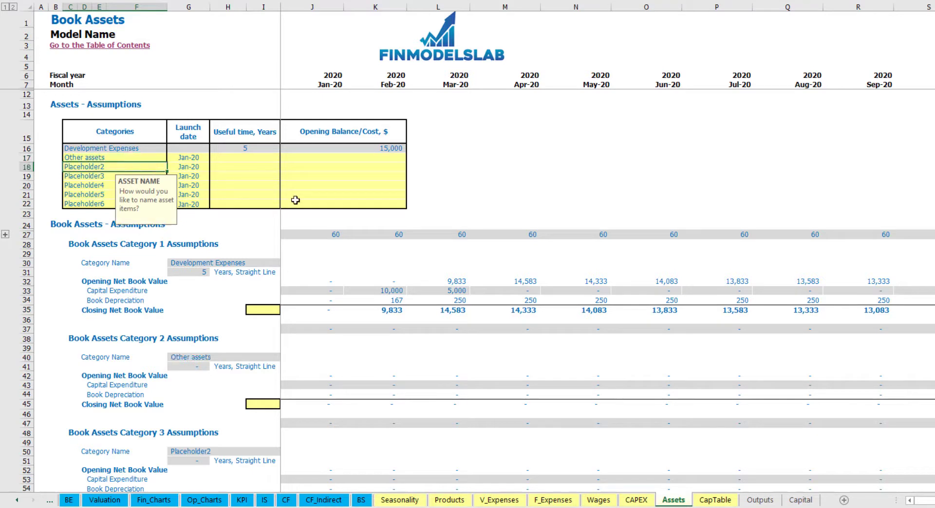
{"action": "left_click", "coordinate": [269, 156]}
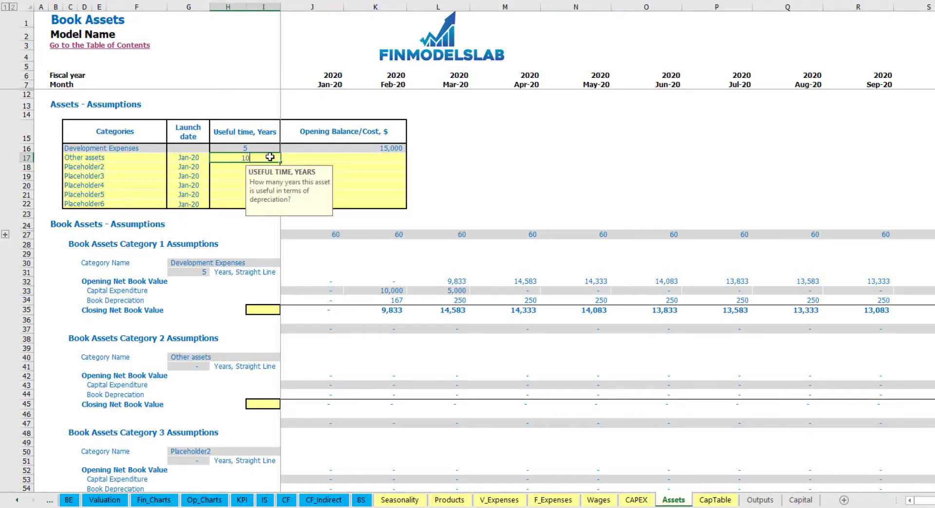
{"action": "type", "text": "10"}
{"action": "key", "text": "Return"}
{"action": "left_click", "coordinate": [346, 159]}
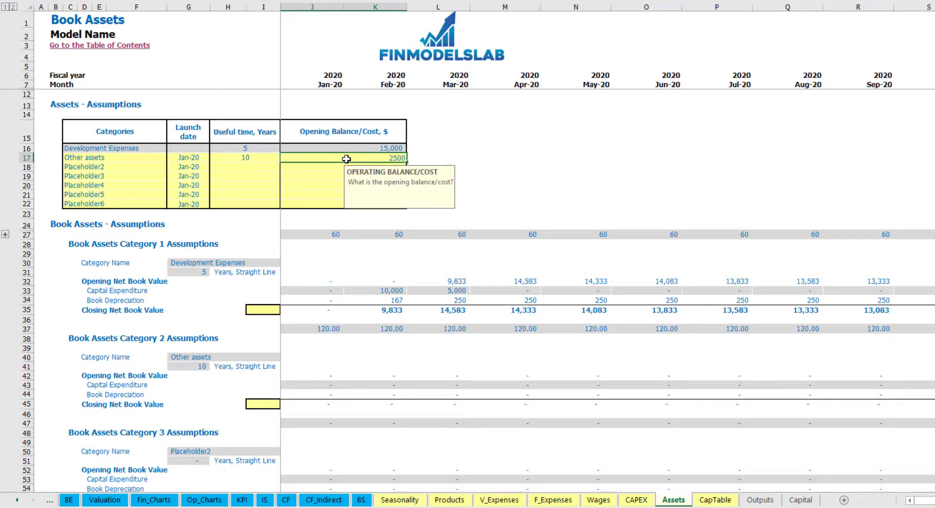
{"action": "key", "text": "Return"}
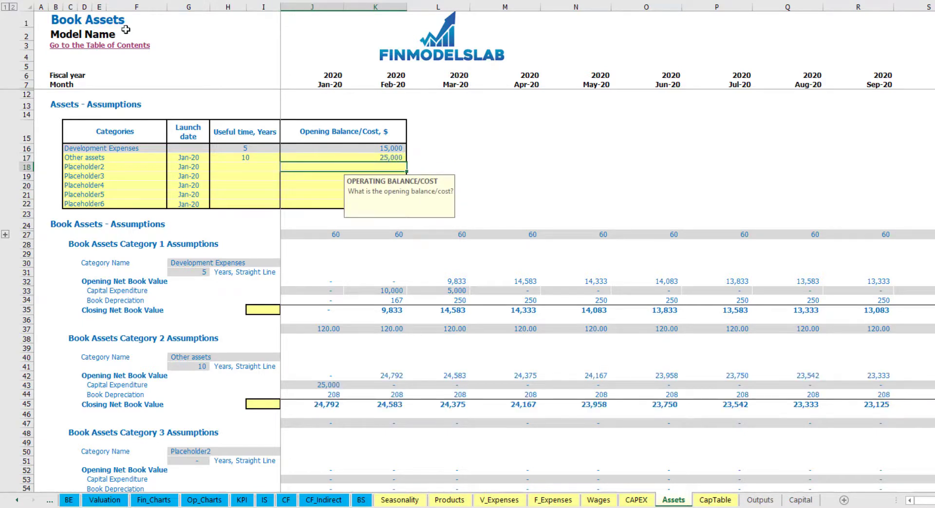
- Set the Other assets launch date to Apr-20 and check its capital expenditure, book depreciation and closing net book value from April 2020
{"action": "left_click", "coordinate": [204, 159]}
{"action": "left_click", "coordinate": [214, 158]}
{"action": "left_click", "coordinate": [187, 194]}
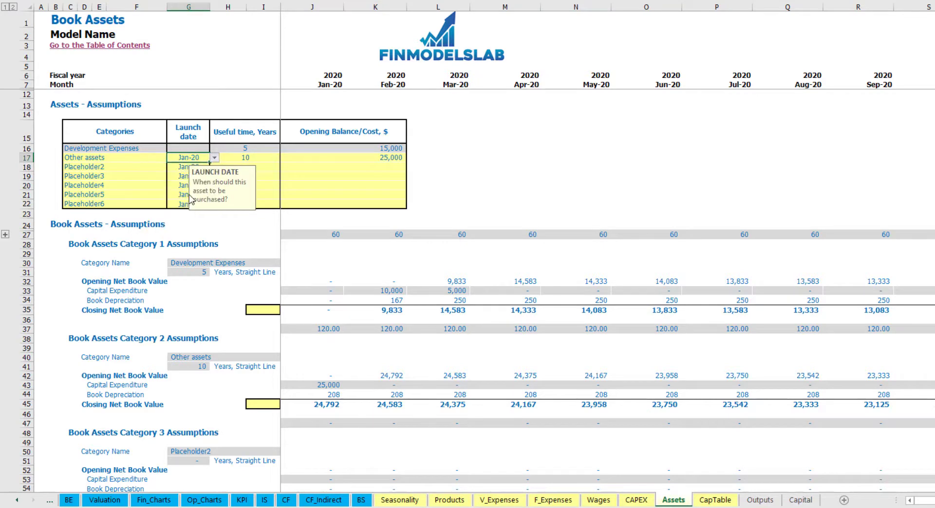
{"action": "left_click", "coordinate": [527, 387]}
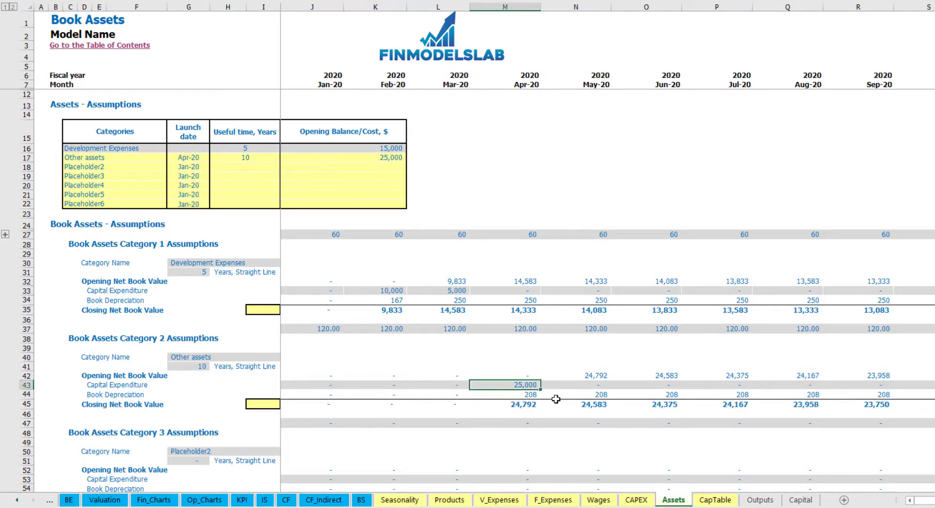
{"action": "left_click_drag", "start_coordinate": [530, 394], "coordinate": [717, 392]}
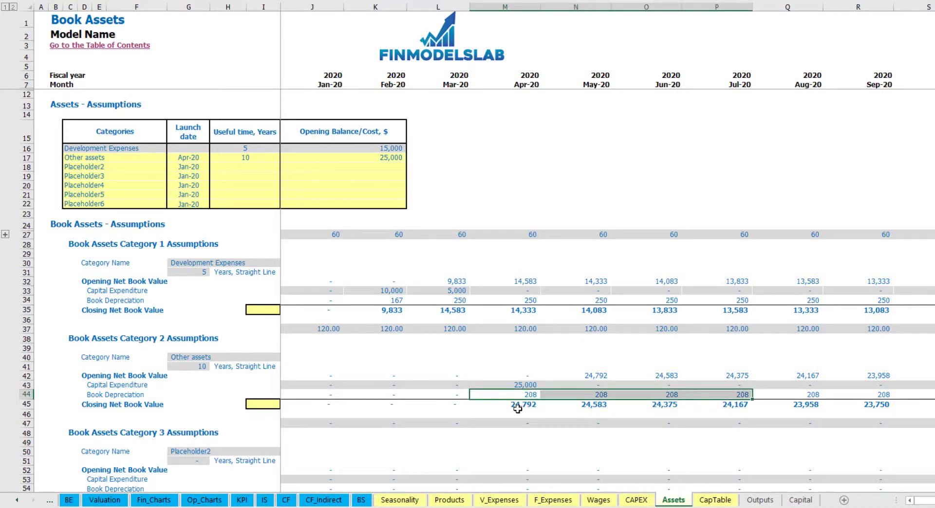
{"action": "left_click_drag", "start_coordinate": [523, 408], "coordinate": [763, 403]}
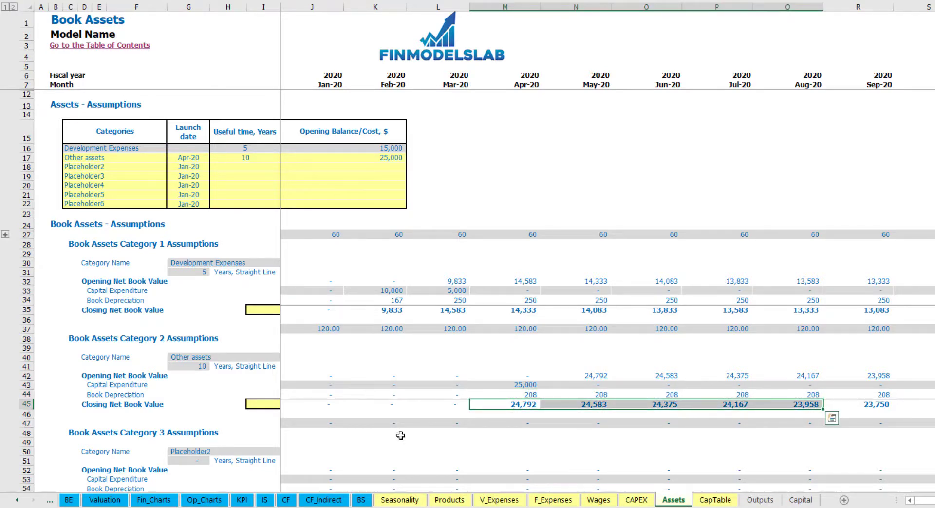
- Review total depreciation in the Income Statement, fixed asset spending in the Cash Flow Statement, and the Fixed Assets, CAPEX Prepayment and CAPEX Payable rows in the Balance Sheet
{"action": "left_click", "coordinate": [264, 500]}
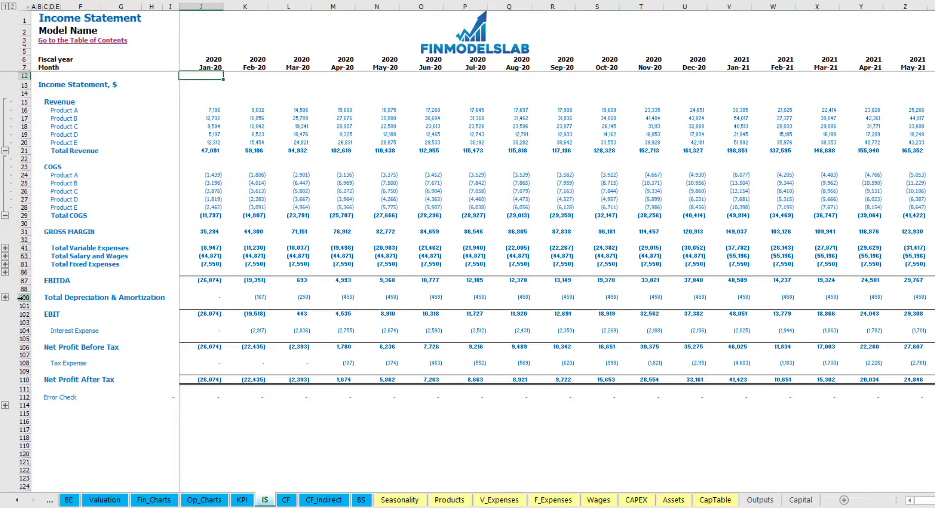
{"action": "left_click", "coordinate": [286, 500]}
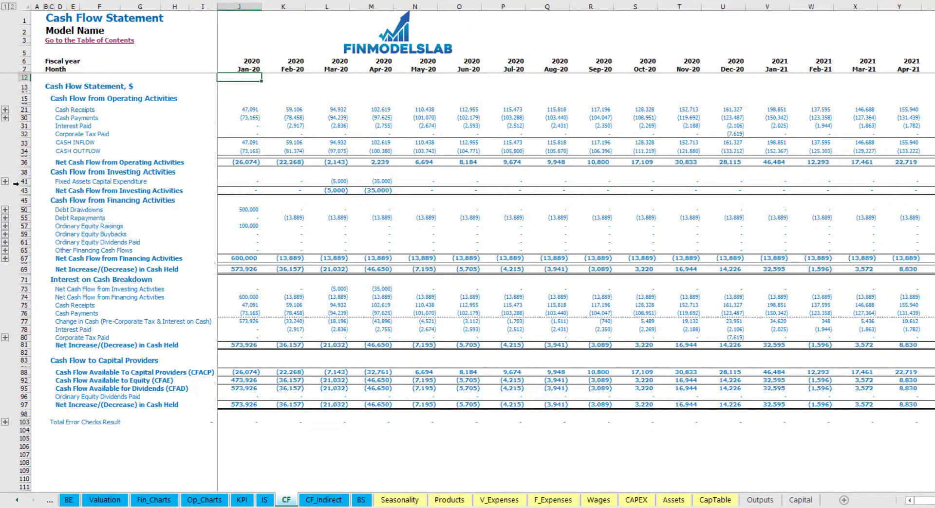
{"action": "left_click", "coordinate": [360, 500]}
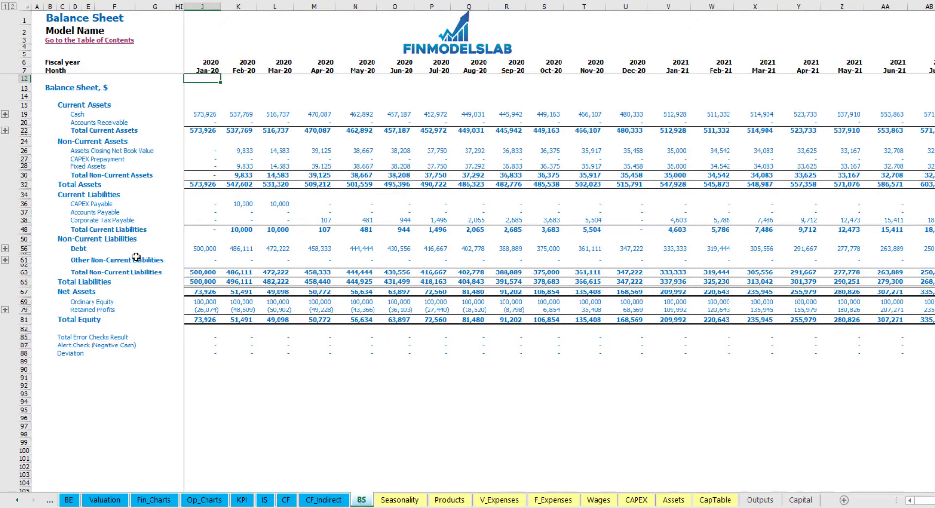
{"action": "left_click", "coordinate": [25, 166]}
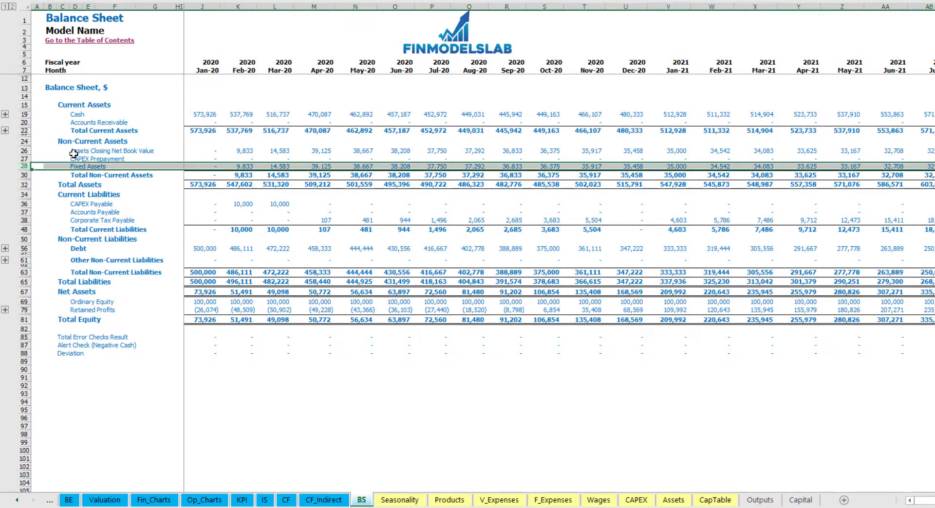
{"action": "left_click", "coordinate": [22, 159]}
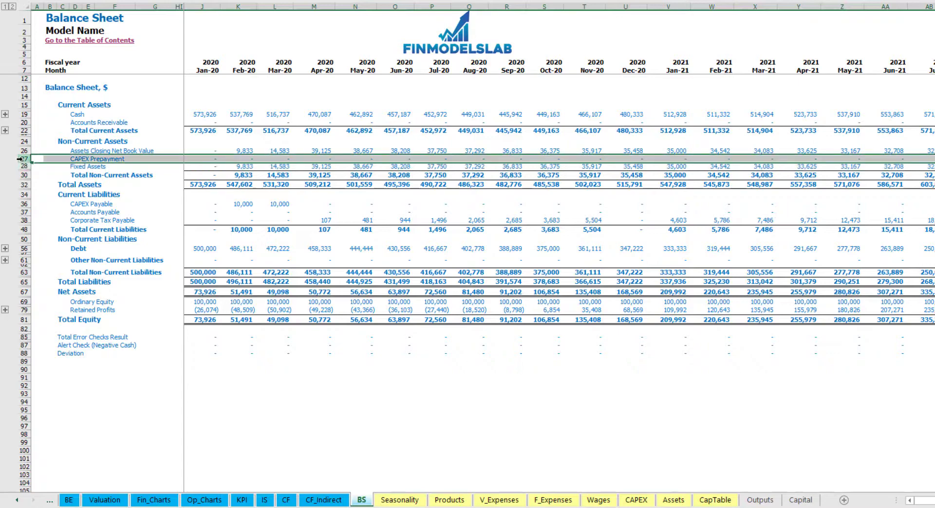
{"action": "left_click", "coordinate": [27, 204]}
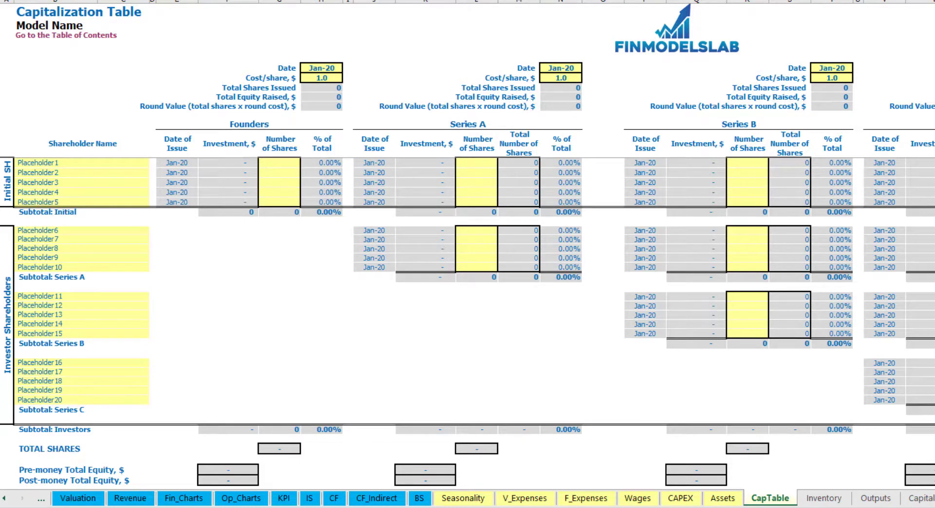
- Name the first two initial shareholders in the Capitalization Table Founder 1 and Founder 2
{"action": "left_click", "coordinate": [41, 161]}
{"action": "type", "text": "Found"}
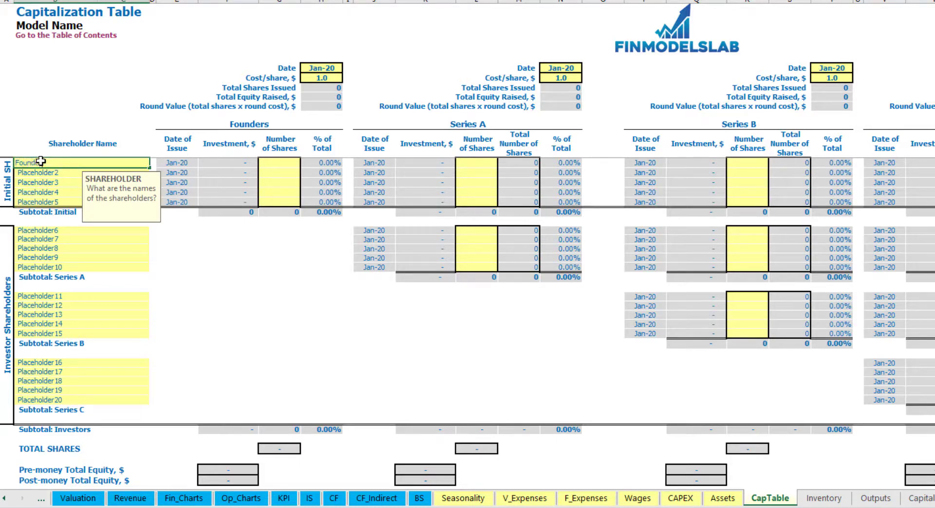
{"action": "key", "text": "Return"}
{"action": "key", "text": "Up"}
{"action": "key", "text": "ctrl+c"}
{"action": "key", "text": "Down"}
{"action": "key", "text": "ctrl+v"}
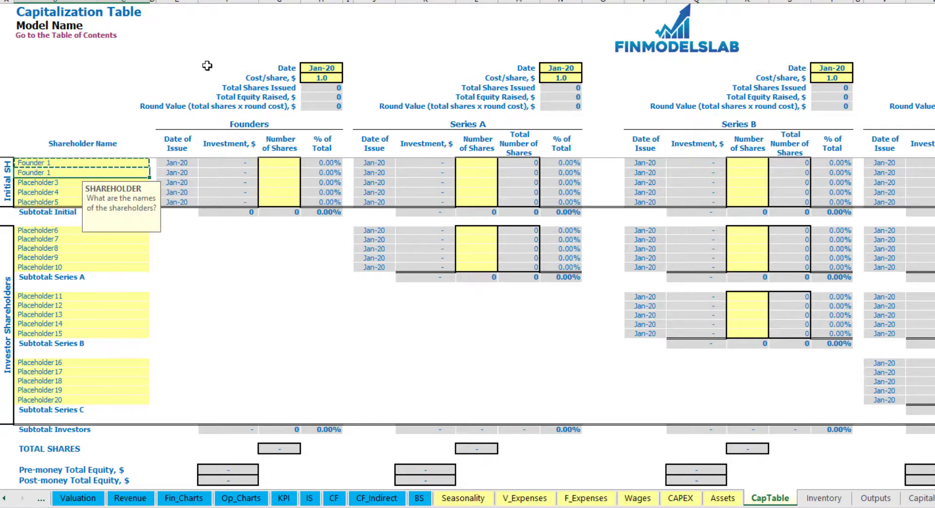
{"action": "key", "text": "F2"}
{"action": "type", "text": "2"}
{"action": "key", "text": "Return"}
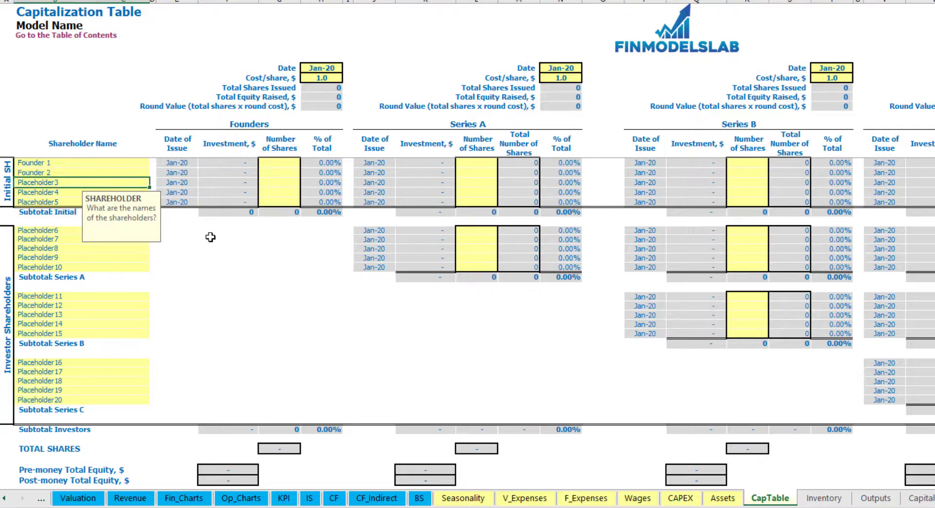
- Enter 10,000 shares for Founder 1 and 20,000 shares for Founder 2 in the Founders round
{"action": "left_click", "coordinate": [102, 163]}
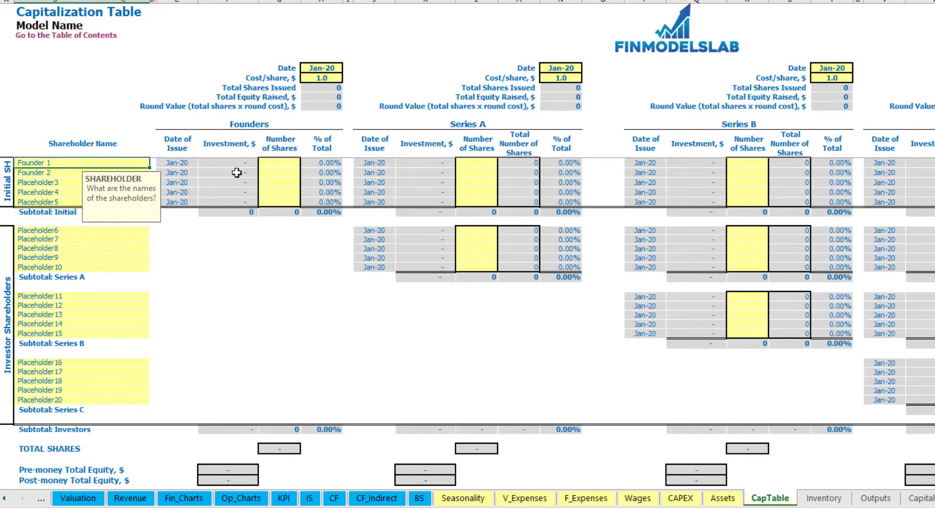
{"action": "left_click", "coordinate": [284, 164]}
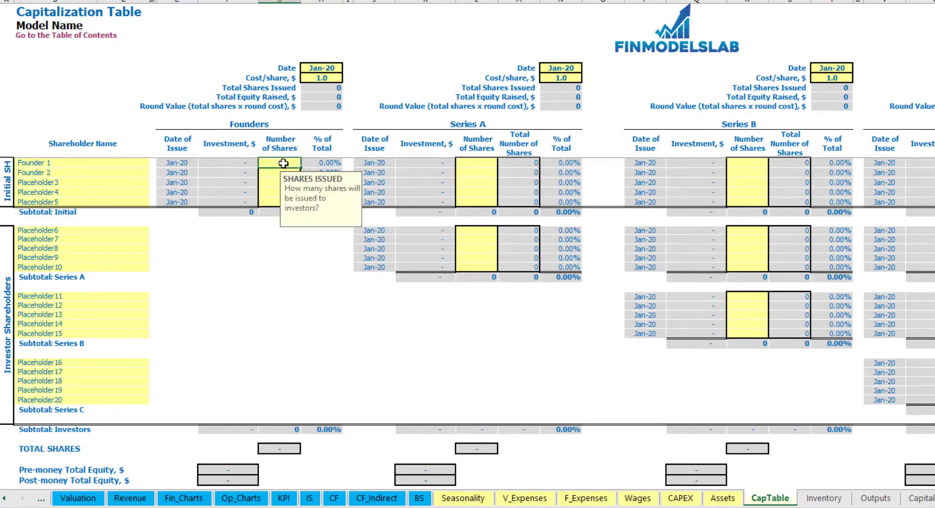
{"action": "type", "text": "10,000"}
{"action": "key", "text": "Return"}
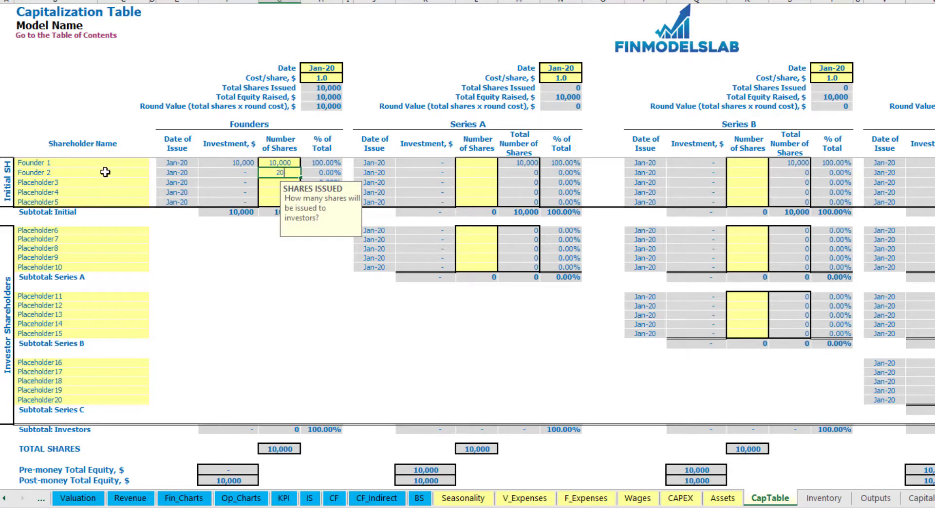
{"action": "type", "text": "20000"}
{"action": "key", "text": "Return"}
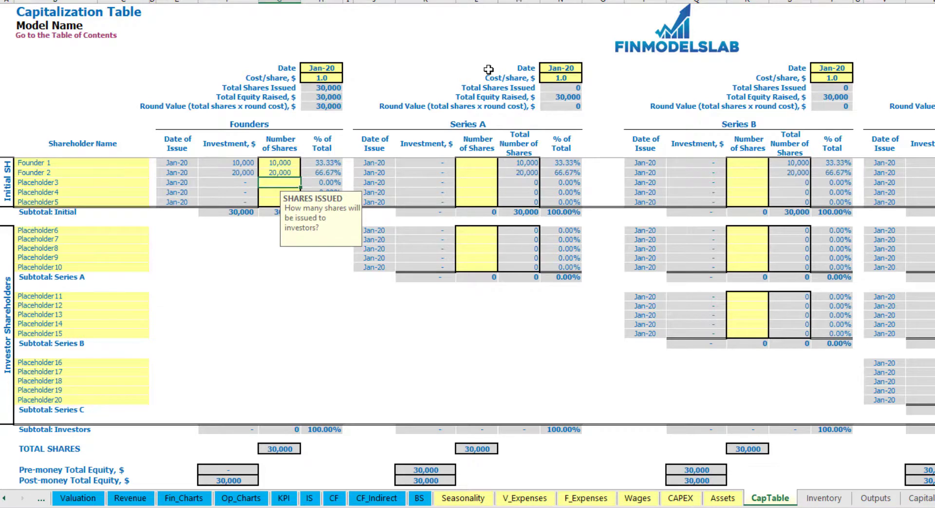
- Set the Founders round's cost per share to 2.0 and its date to Feb-20
{"action": "left_click", "coordinate": [316, 70]}
{"action": "left_click", "coordinate": [310, 80]}
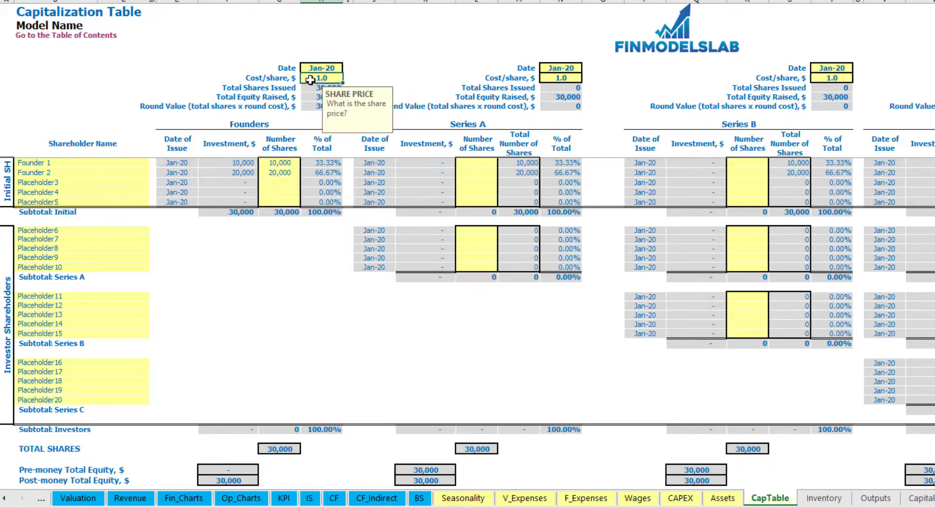
{"action": "type", "text": "2"}
{"action": "key", "text": "Return"}
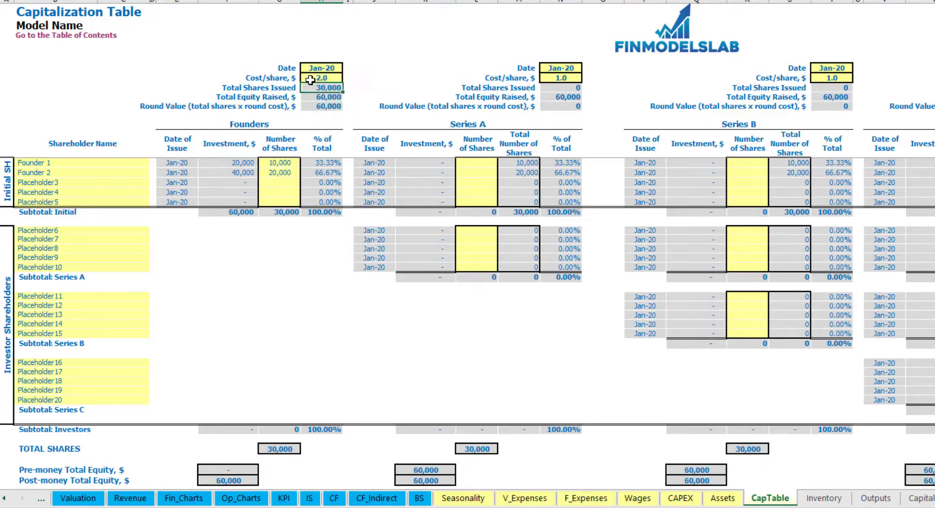
{"action": "left_click", "coordinate": [316, 70]}
{"action": "left_click", "coordinate": [347, 71]}
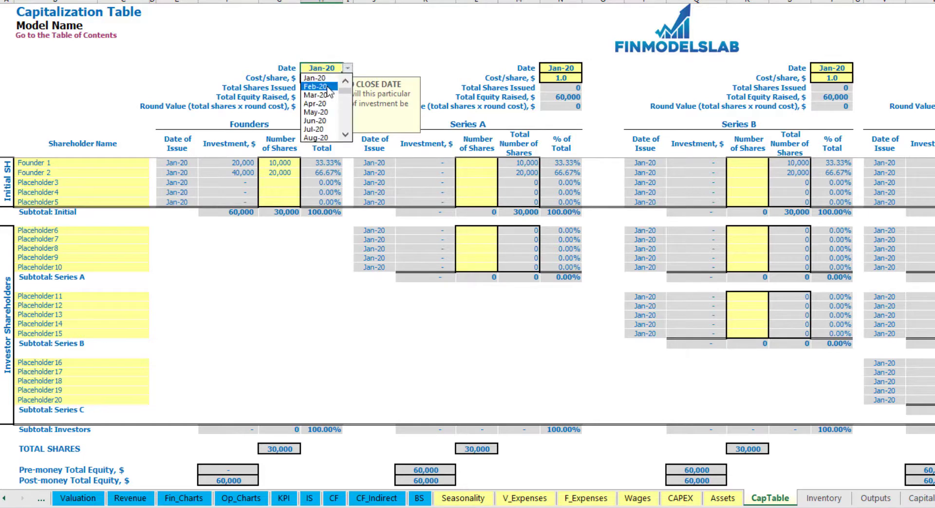
{"action": "left_click", "coordinate": [319, 84]}
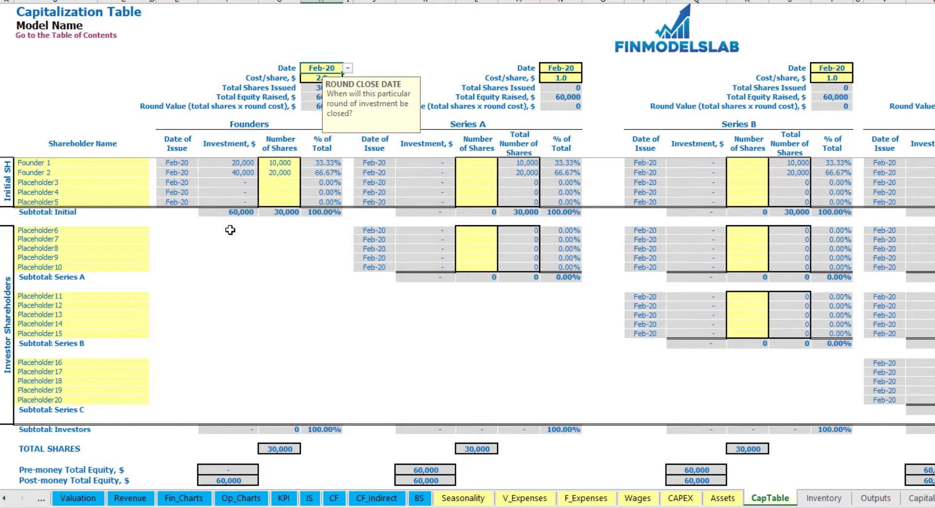
- Check both founders' investments, the initial investment subtotal, the post-money total equity and Founder 1's percentage of the total
{"action": "left_click", "coordinate": [235, 164]}
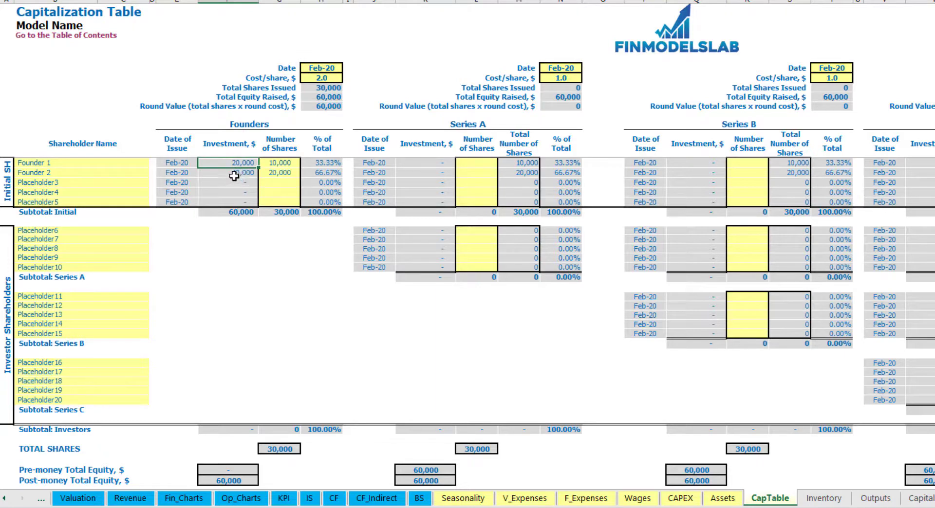
{"action": "left_click", "coordinate": [233, 173]}
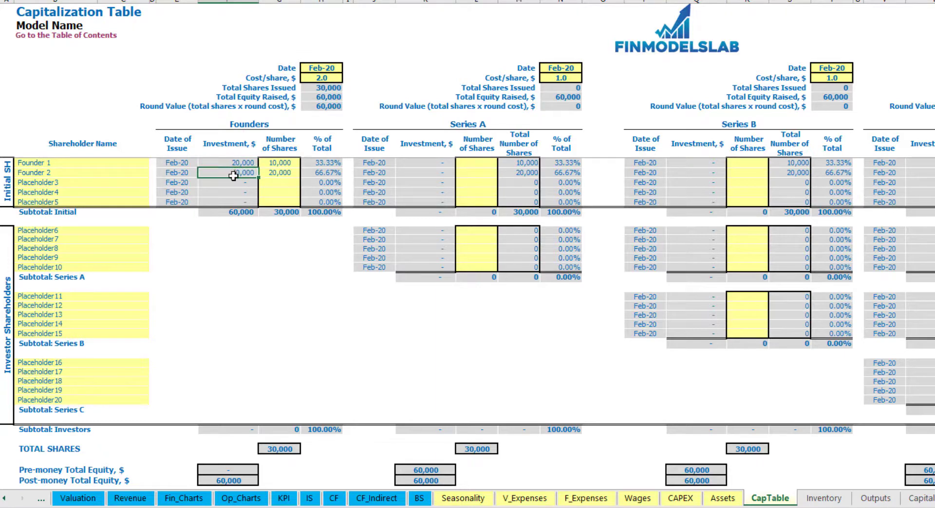
{"action": "left_click", "coordinate": [234, 212]}
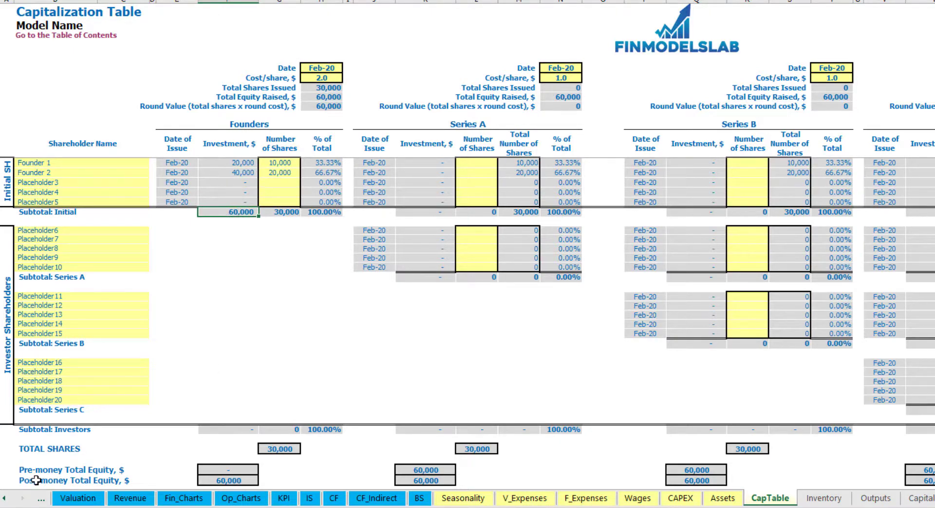
{"action": "left_click", "coordinate": [1, 481]}
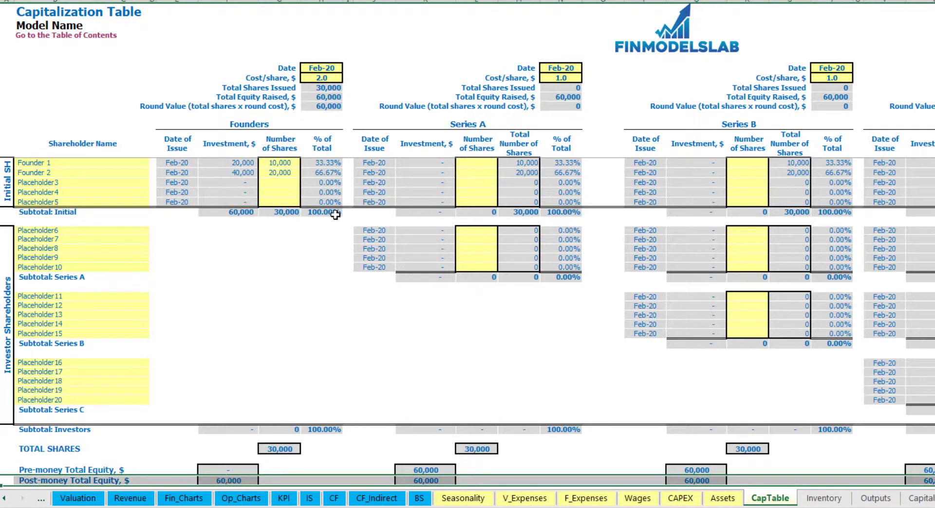
{"action": "left_click", "coordinate": [330, 164]}
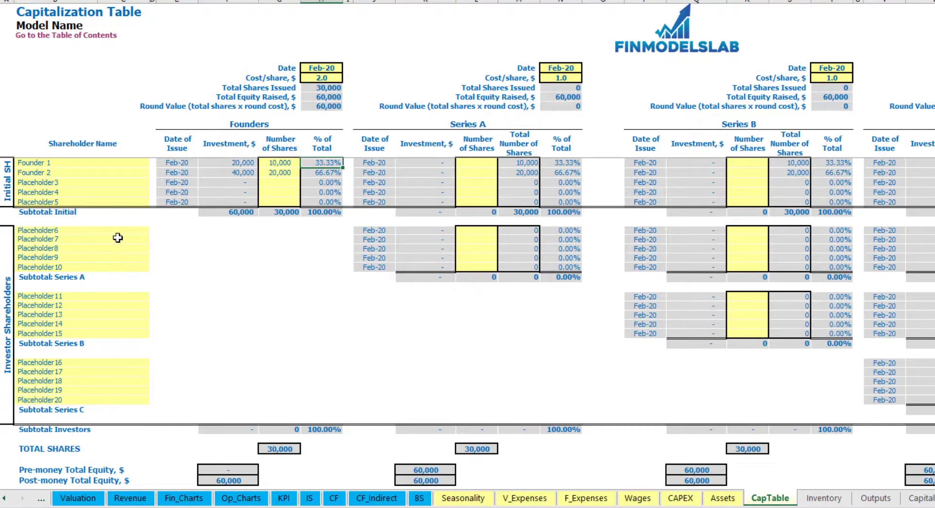
- Name the first Series A shareholder Investor 1 in place of Placeholder6
{"action": "left_click", "coordinate": [491, 129]}
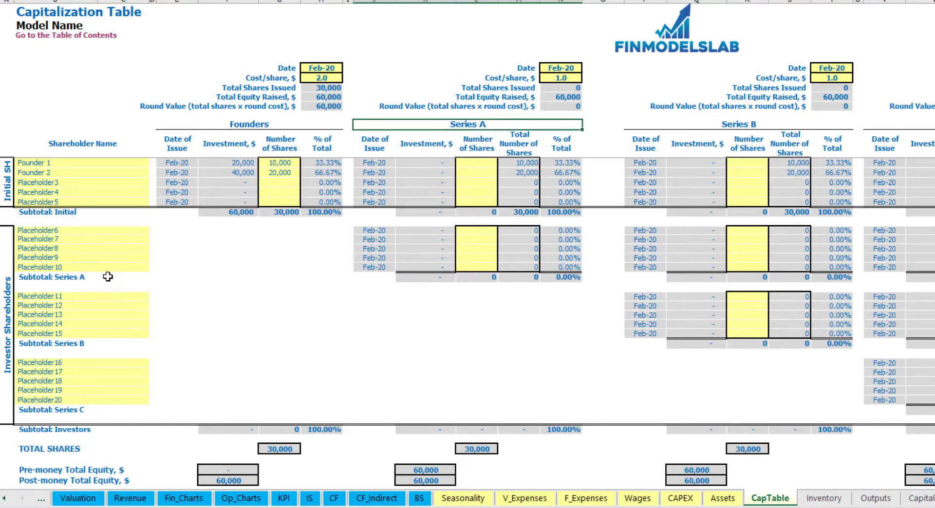
{"action": "left_click", "coordinate": [64, 232]}
{"action": "key", "text": "BackSpace"}
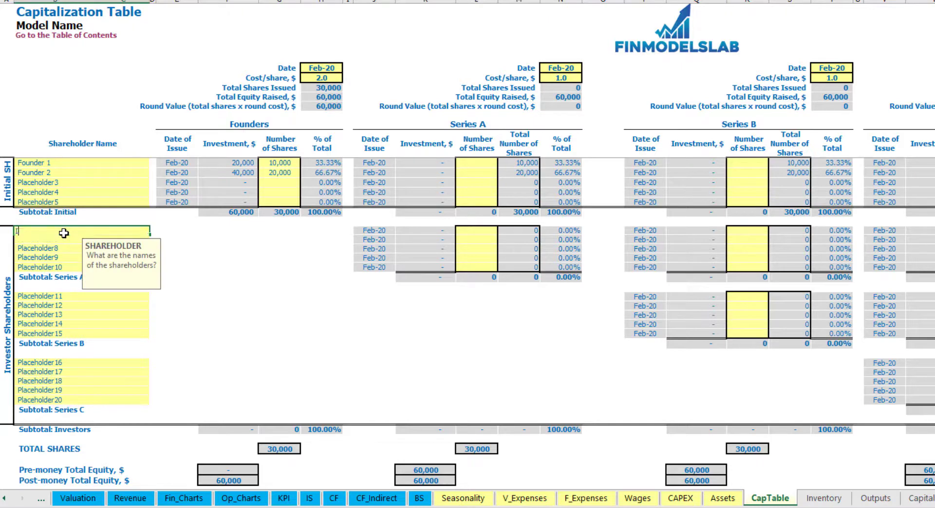
{"action": "type", "text": "Investor 1"}
{"action": "key", "text": "Return"}
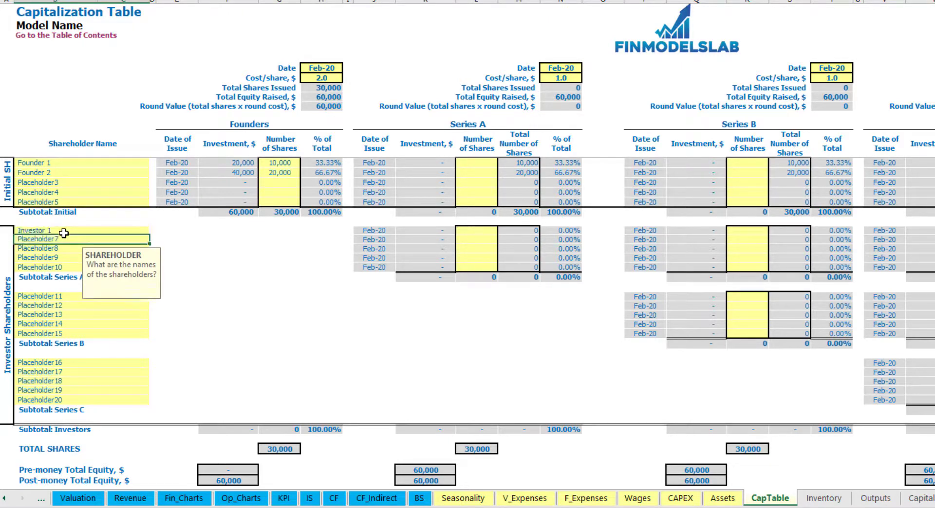
- Set the Series A round's date to May-20 and its cost per share to 5.0
{"action": "left_click", "coordinate": [568, 67]}
{"action": "left_click", "coordinate": [587, 68]}
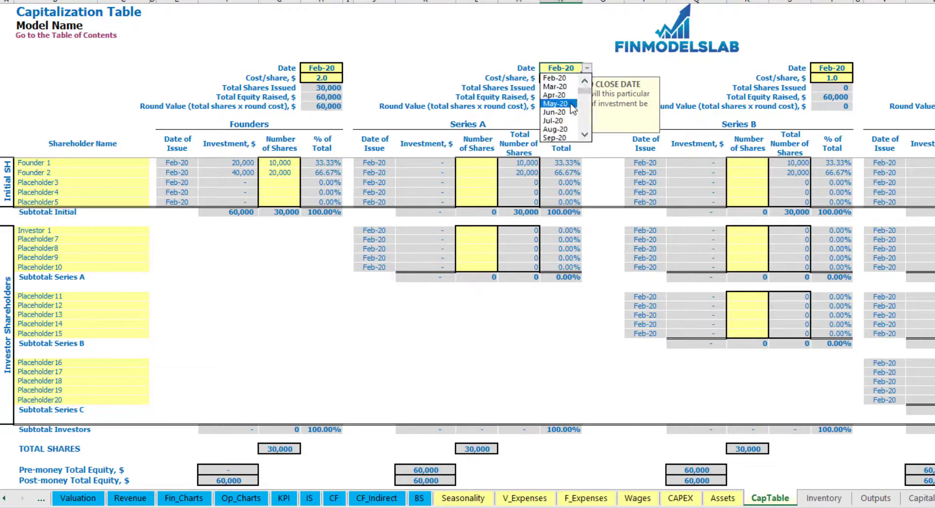
{"action": "left_click", "coordinate": [571, 104]}
{"action": "left_click", "coordinate": [555, 77]}
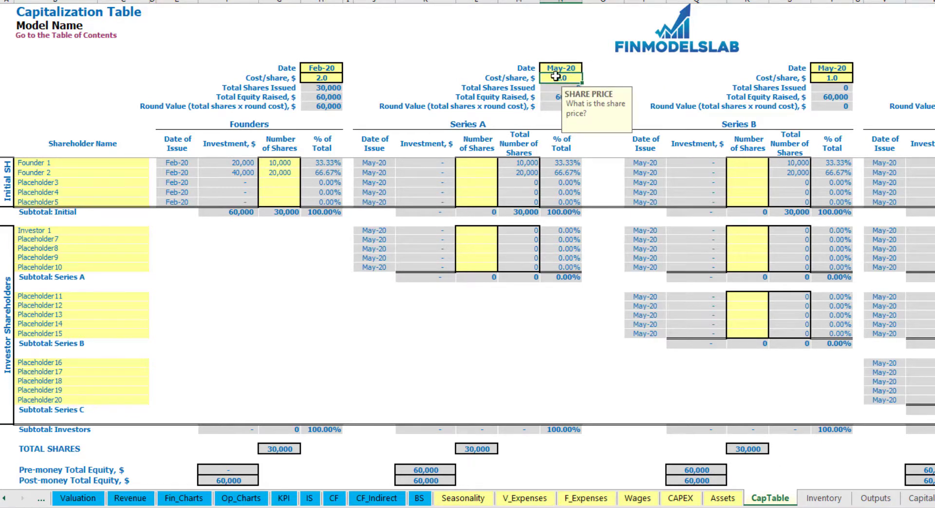
{"action": "key", "text": "Return"}
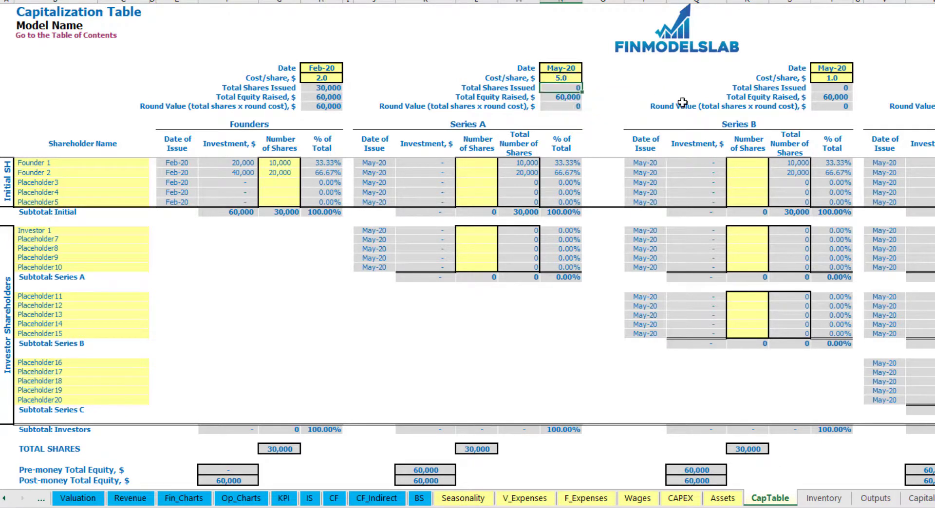
- Enter 1,000 shares for Investor 1 in the Series A round
{"action": "left_click", "coordinate": [476, 229]}
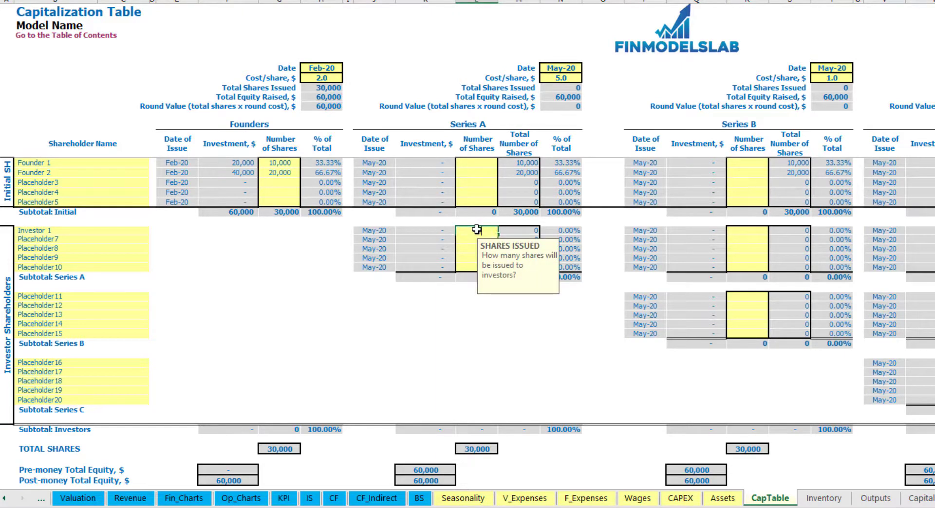
{"action": "type", "text": "1000"}
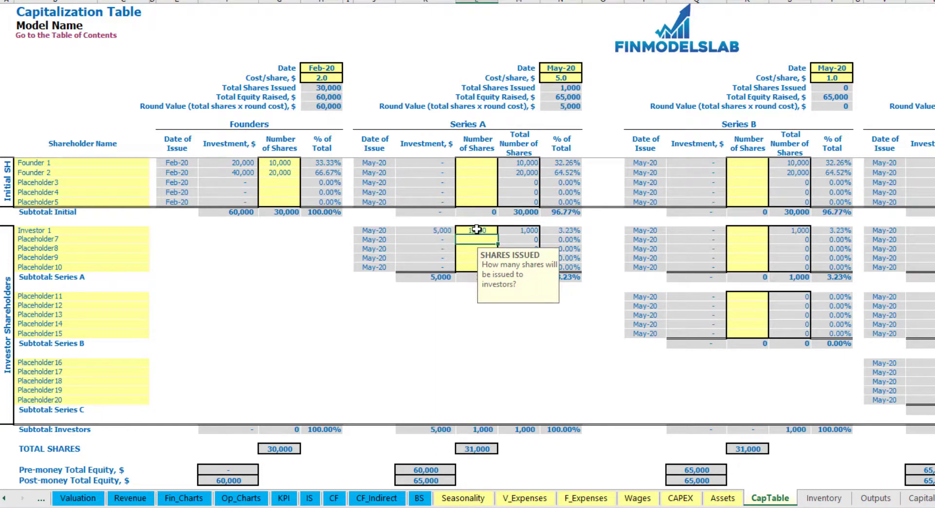
{"action": "left_click", "coordinate": [426, 324]}
- Review Investor 1's Series A investment, the pre-money and post-money total equity, and the ownership percentages of Investor 1 and both founders
{"action": "left_click", "coordinate": [433, 231]}
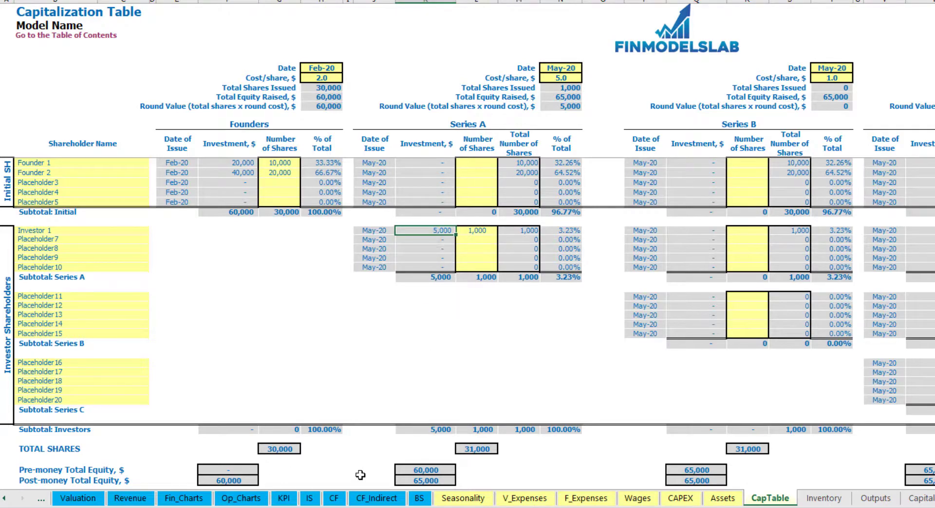
{"action": "left_click", "coordinate": [416, 466]}
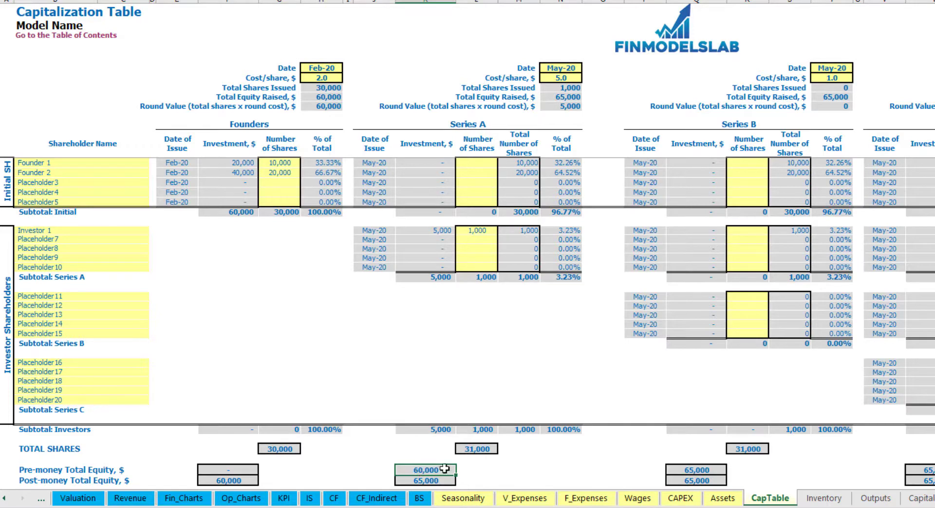
{"action": "key", "text": "Down"}
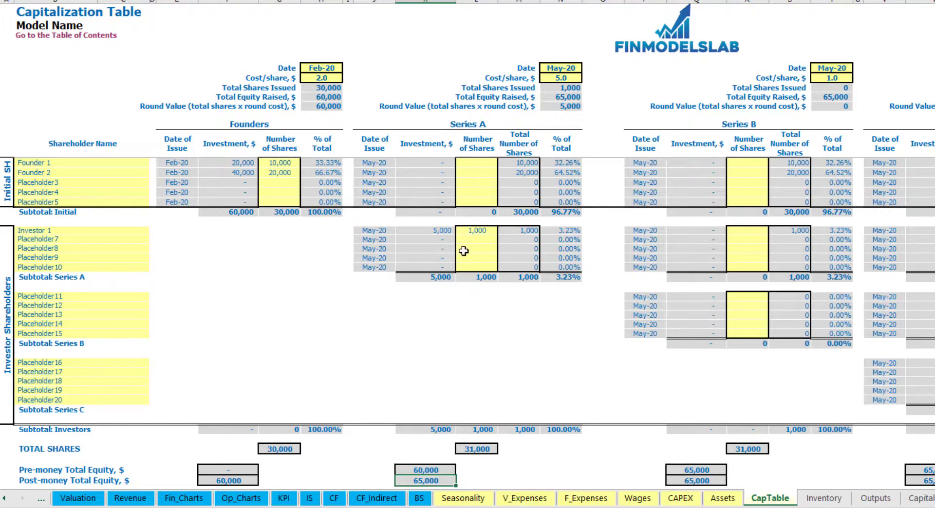
{"action": "left_click", "coordinate": [552, 230]}
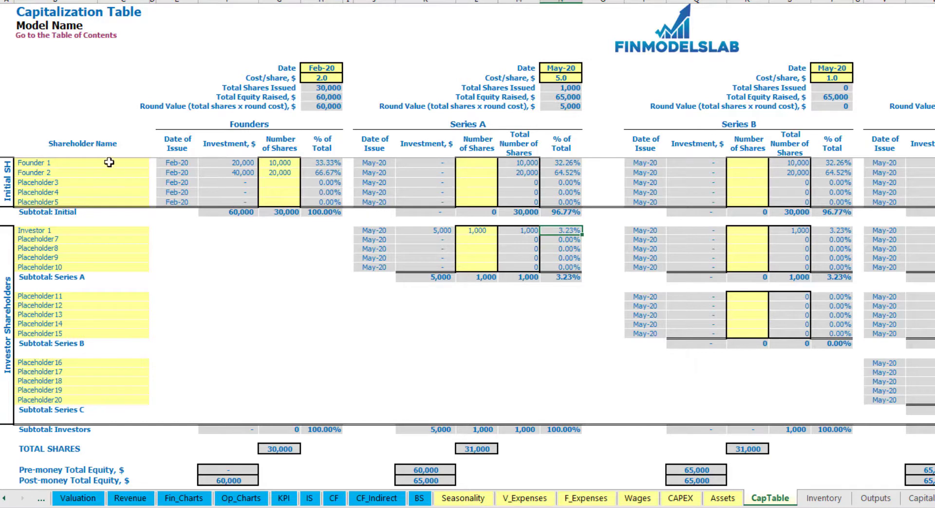
{"action": "left_click_drag", "start_coordinate": [109, 162], "coordinate": [116, 174]}
{"action": "left_click_drag", "start_coordinate": [568, 163], "coordinate": [567, 173]}
{"action": "key", "text": "Up"}
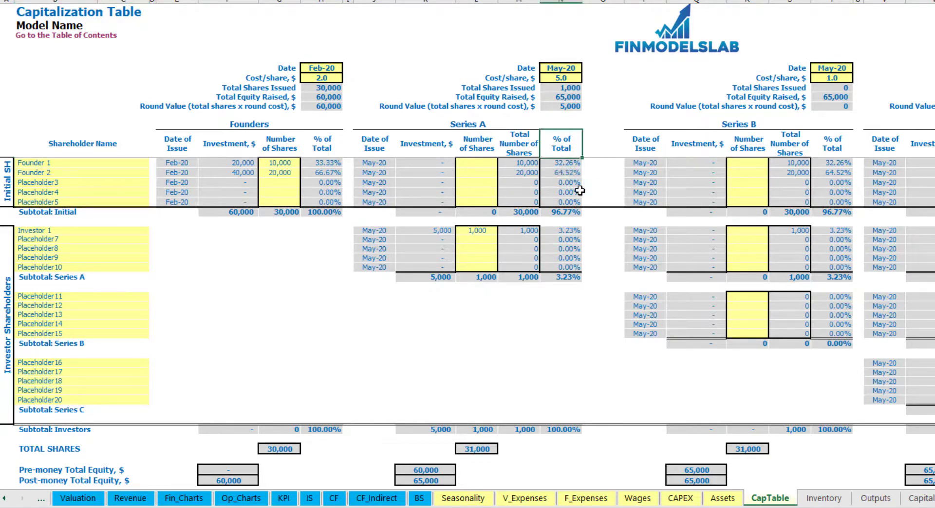
- Check Founder 2's Series A ownership percentage, the Series B and Series C shareholder names and the Series A share inputs
{"action": "key", "text": "Down"}
{"action": "key", "text": "Down"}
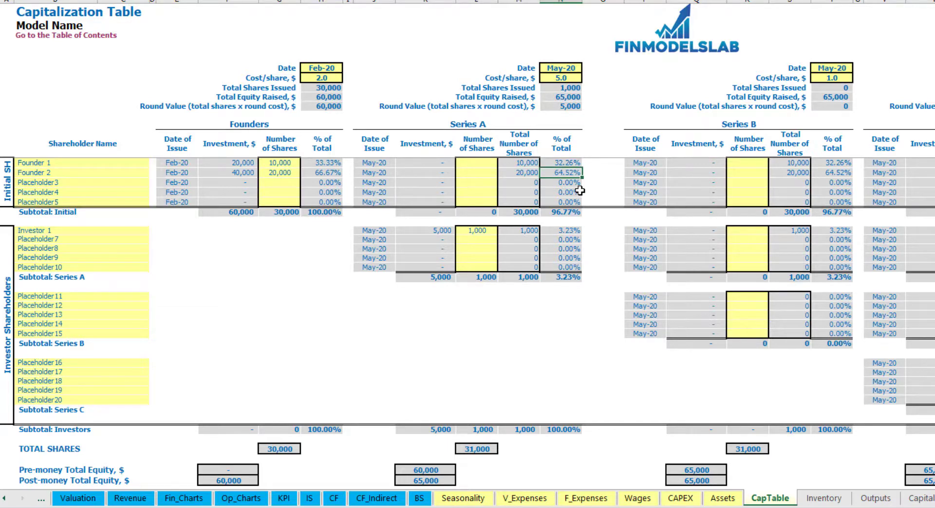
{"action": "left_click", "coordinate": [92, 301]}
{"action": "left_click", "coordinate": [79, 364]}
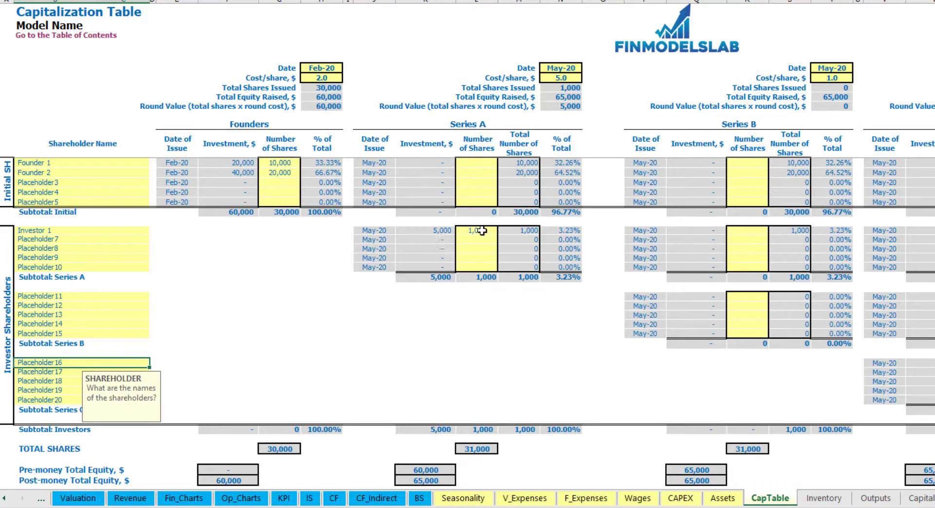
{"action": "left_click_drag", "start_coordinate": [482, 231], "coordinate": [490, 271]}
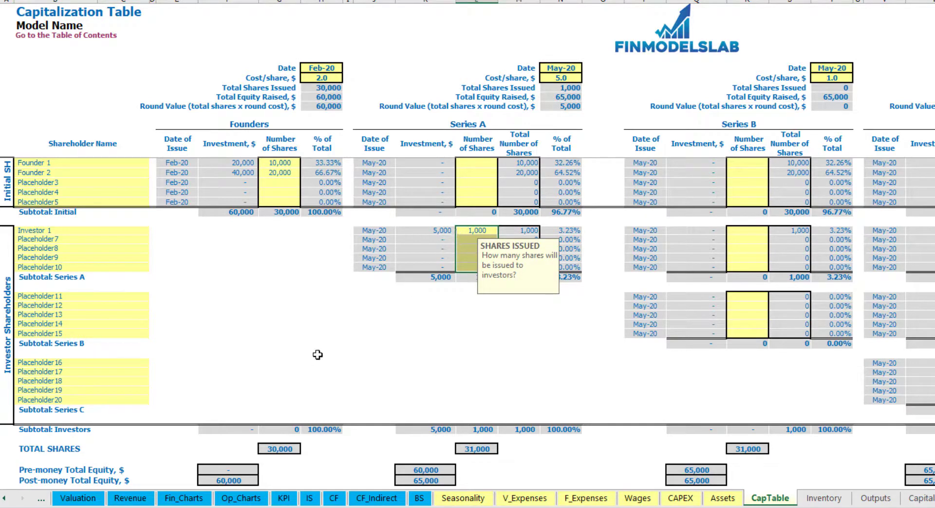
{"action": "left_click", "coordinate": [487, 314]}
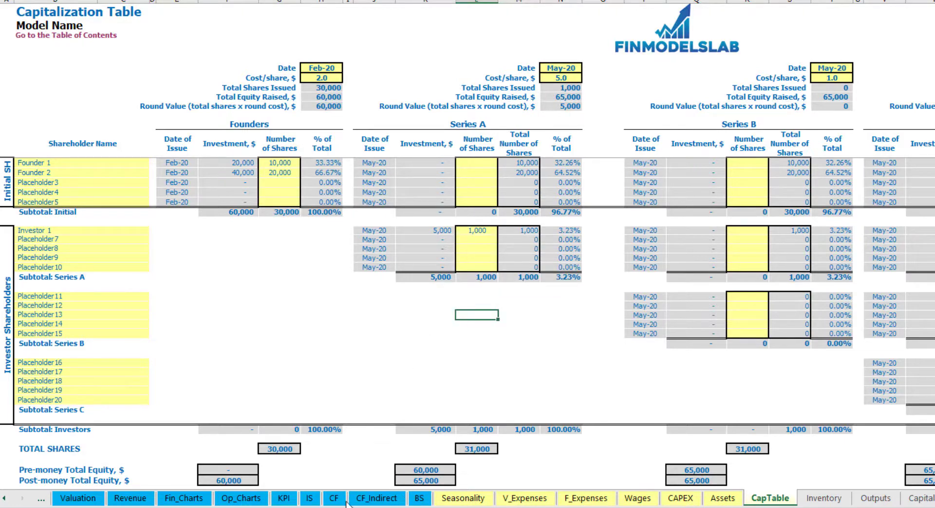
- Review the Ordinary Equity Raisings for Feb-20 and May-20 in the Cash Flow Statement and the Ordinary Equity line in the Balance Sheet
{"action": "left_click", "coordinate": [333, 500]}
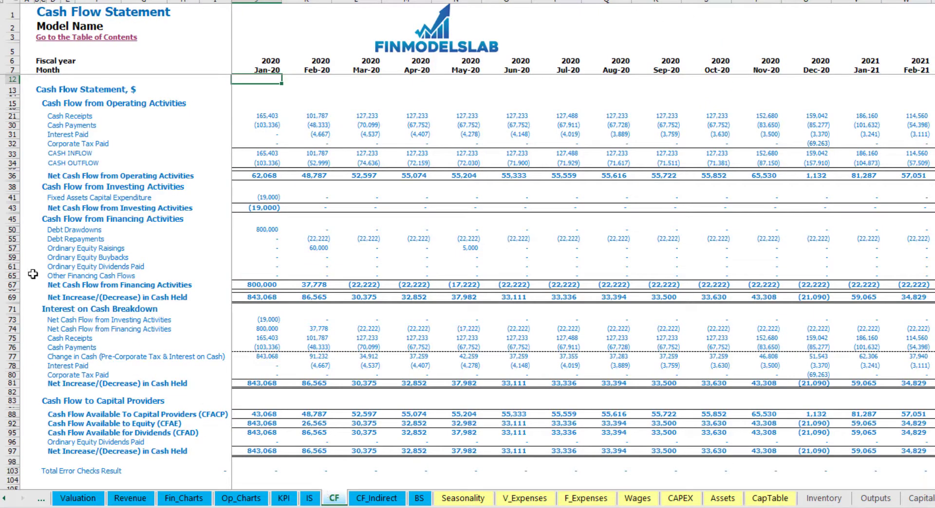
{"action": "left_click", "coordinate": [11, 248]}
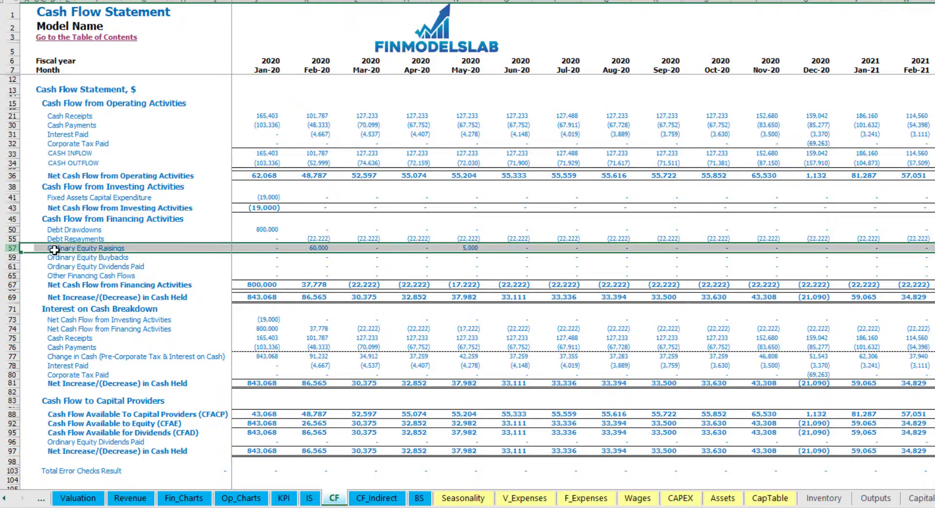
{"action": "left_click", "coordinate": [322, 249]}
{"action": "left_click", "coordinate": [467, 248]}
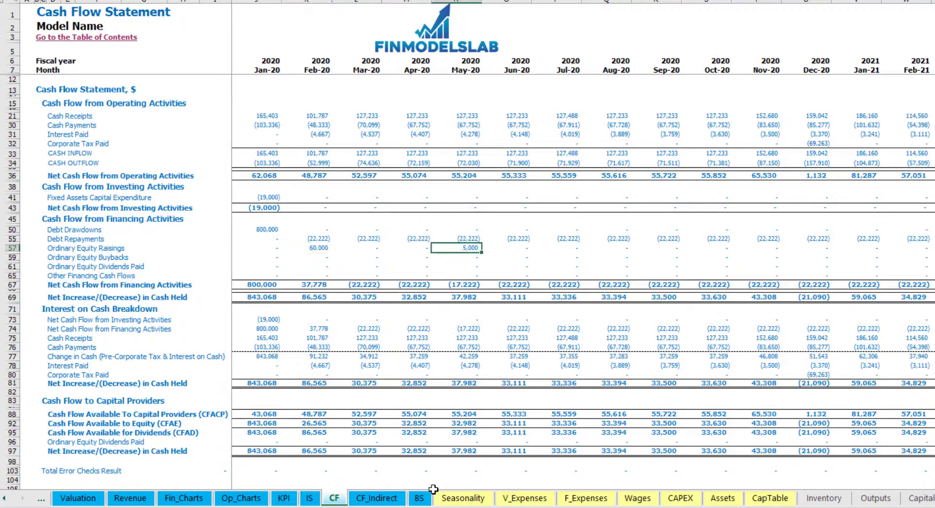
{"action": "left_click", "coordinate": [419, 498]}
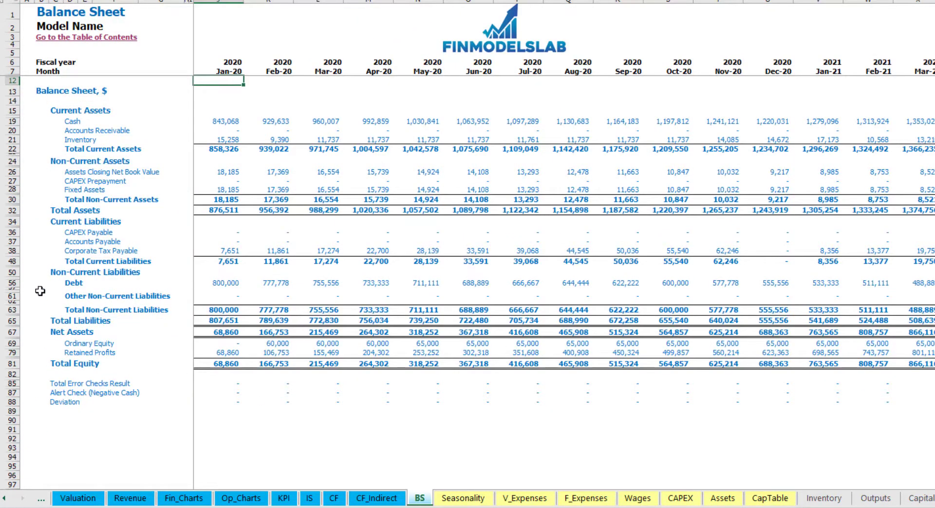
{"action": "left_click", "coordinate": [13, 344]}
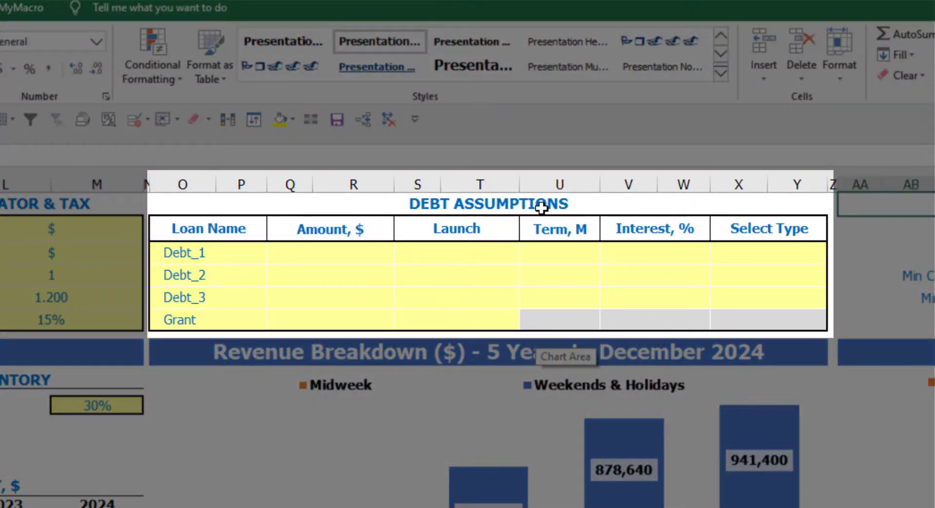
- Try Annuity as the repayment type of Debt_1 in the debt assumptions and settle on Usual
{"action": "left_click", "coordinate": [541, 204]}
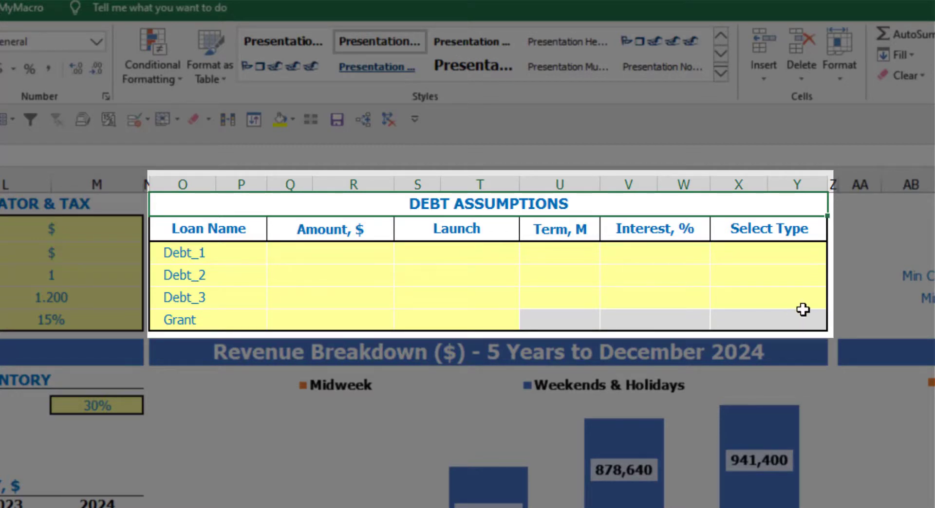
{"action": "left_click", "coordinate": [821, 246]}
{"action": "left_click", "coordinate": [835, 255]}
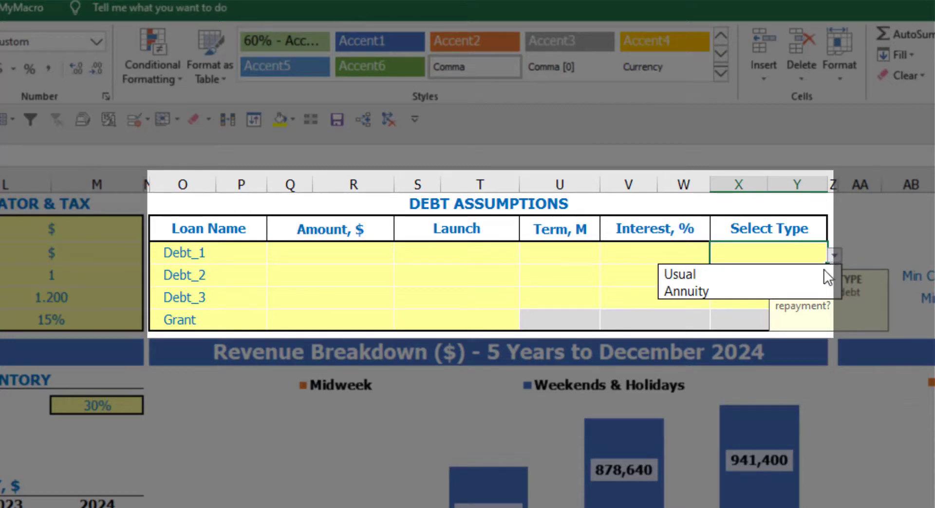
{"action": "left_click", "coordinate": [812, 291]}
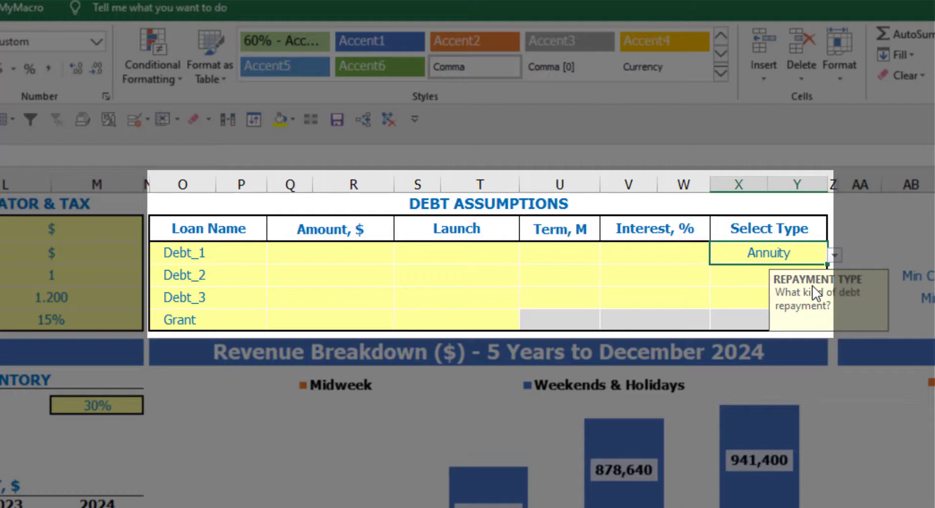
{"action": "left_click", "coordinate": [834, 255]}
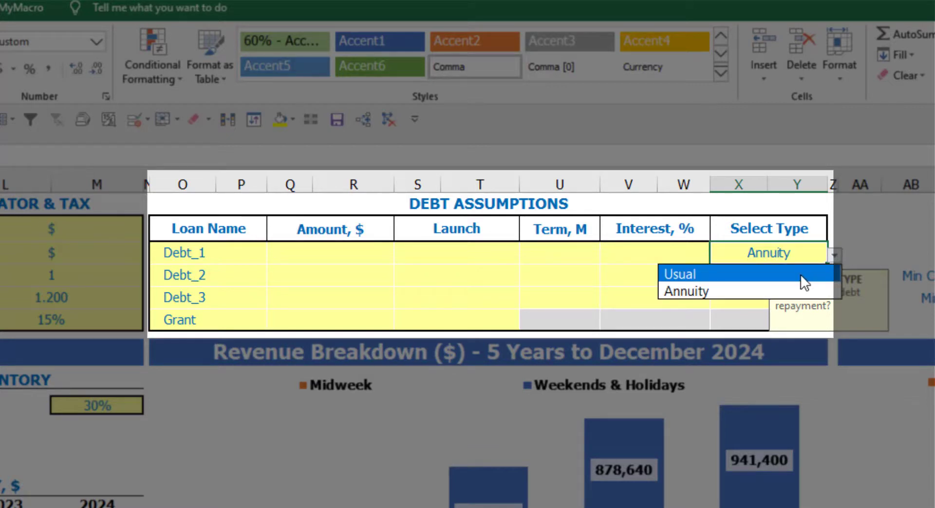
{"action": "left_click", "coordinate": [803, 275]}
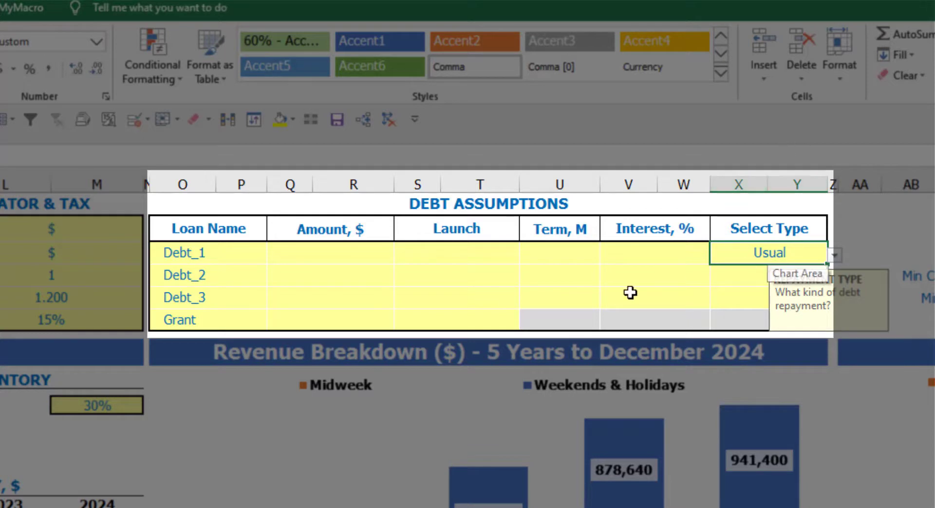
- Enter a loan amount of 1,000,000 for Debt_1 and set its launch date to Feb-20
{"action": "left_click", "coordinate": [369, 253]}
{"action": "type", "text": "1,0"}
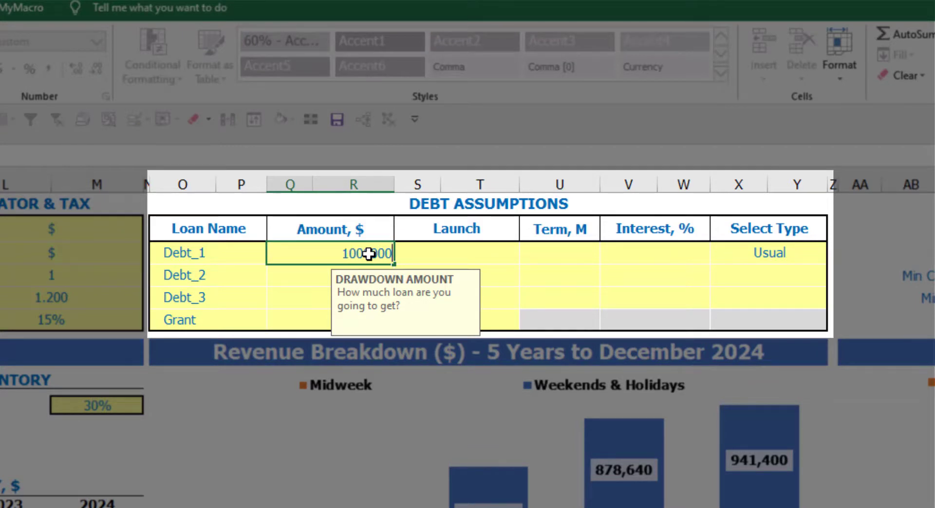
{"action": "type", "text": "00,000"}
{"action": "key", "text": "Return"}
{"action": "left_click", "coordinate": [515, 249]}
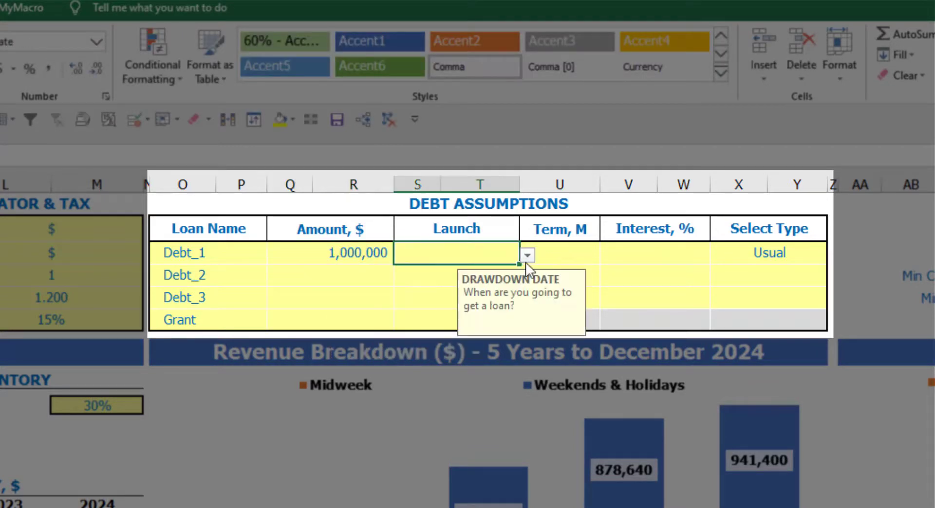
{"action": "left_click", "coordinate": [527, 258]}
{"action": "left_click", "coordinate": [483, 290]}
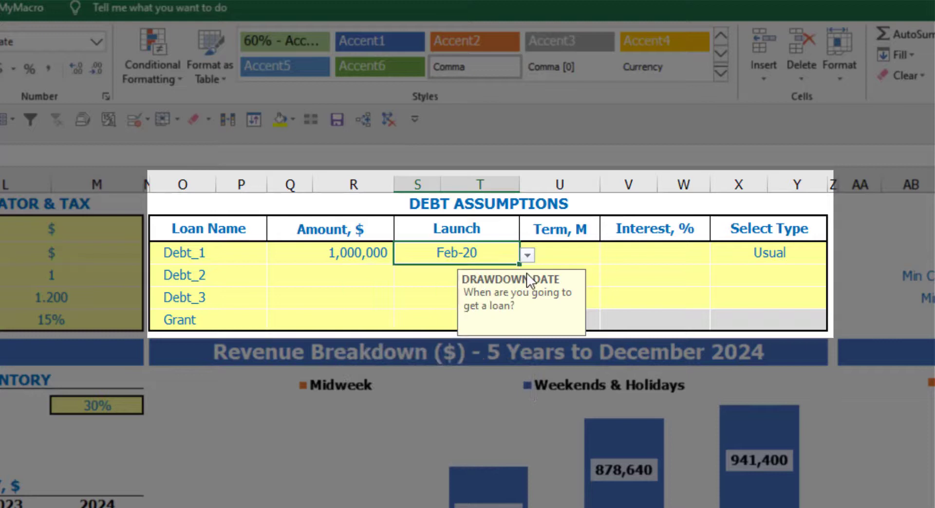
- Set the term of Debt_1 to 60 months and its interest rate to 5%
{"action": "left_click", "coordinate": [561, 246]}
{"action": "type", "text": "60"}
{"action": "key", "text": "Return"}
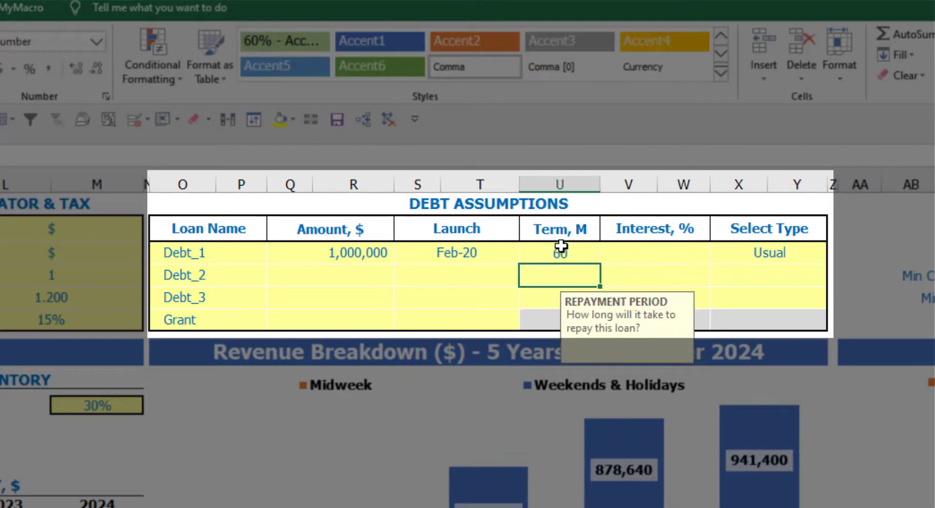
{"action": "left_click", "coordinate": [616, 251]}
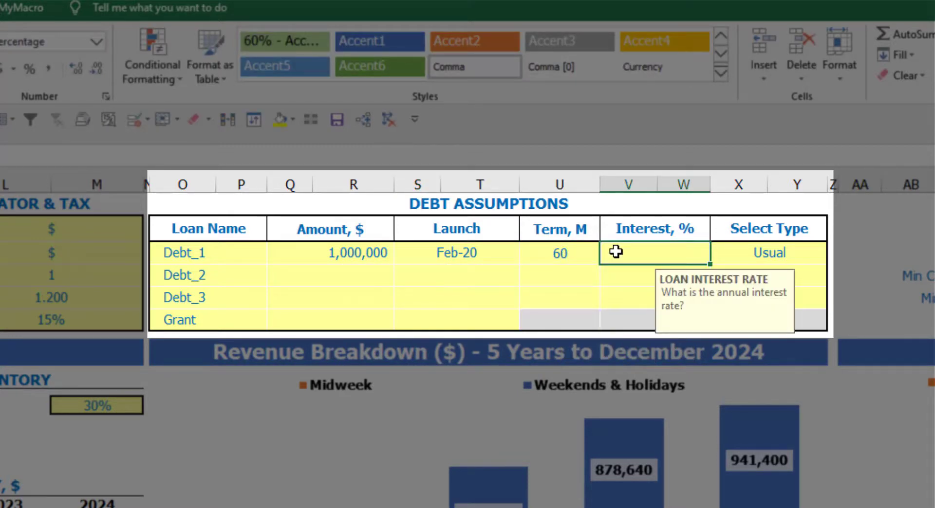
{"action": "type", "text": "5"}
{"action": "key", "text": "Return"}
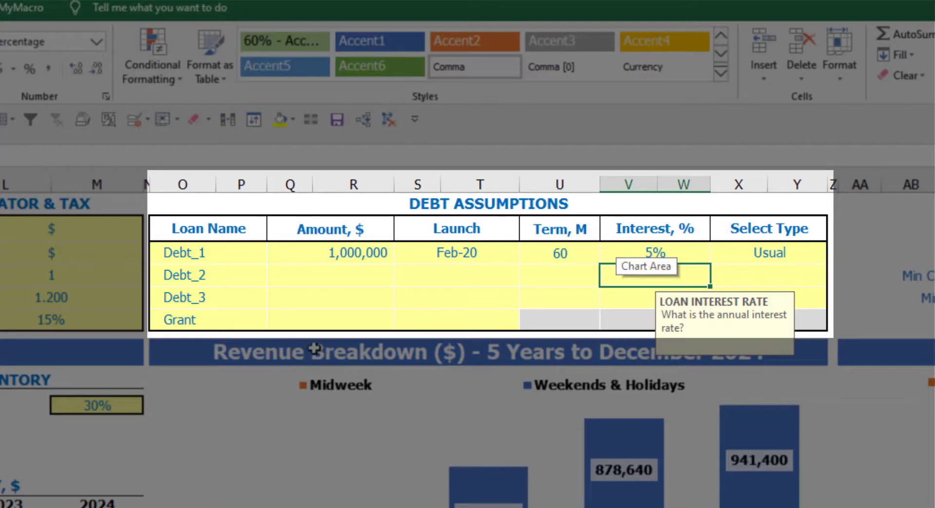
- Enter a Grant amount of 500,000 in the debt assumptions and set its launch to Mar-20
{"action": "left_click", "coordinate": [344, 324]}
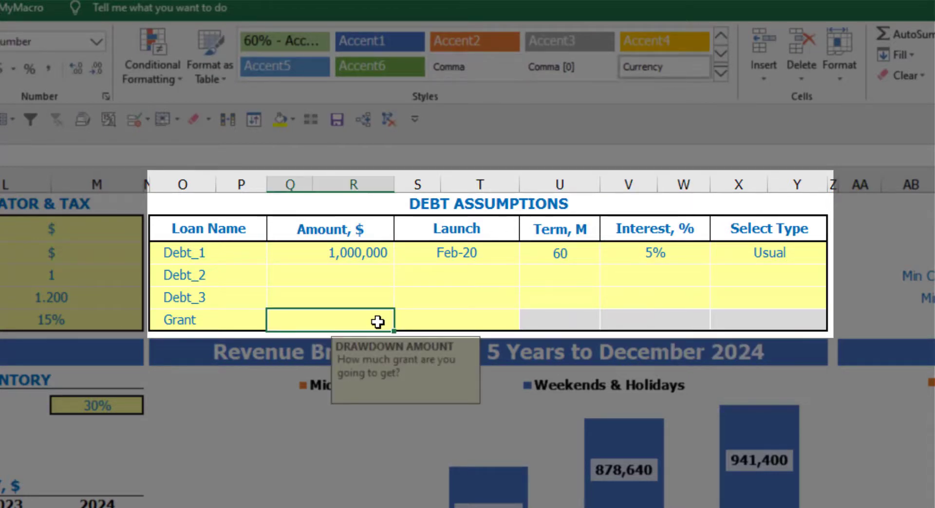
{"action": "type", "text": "500,000"}
{"action": "key", "text": "Return"}
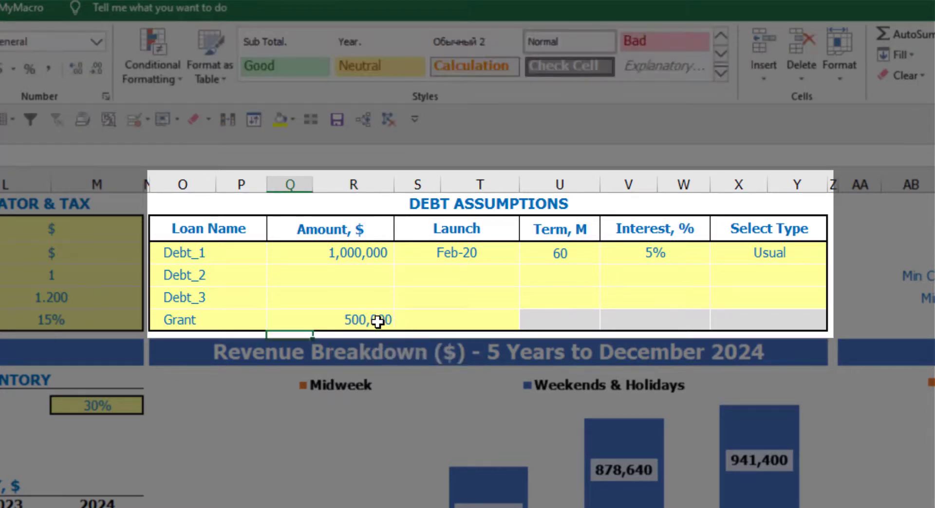
{"action": "left_click", "coordinate": [486, 323]}
{"action": "left_click", "coordinate": [528, 324]}
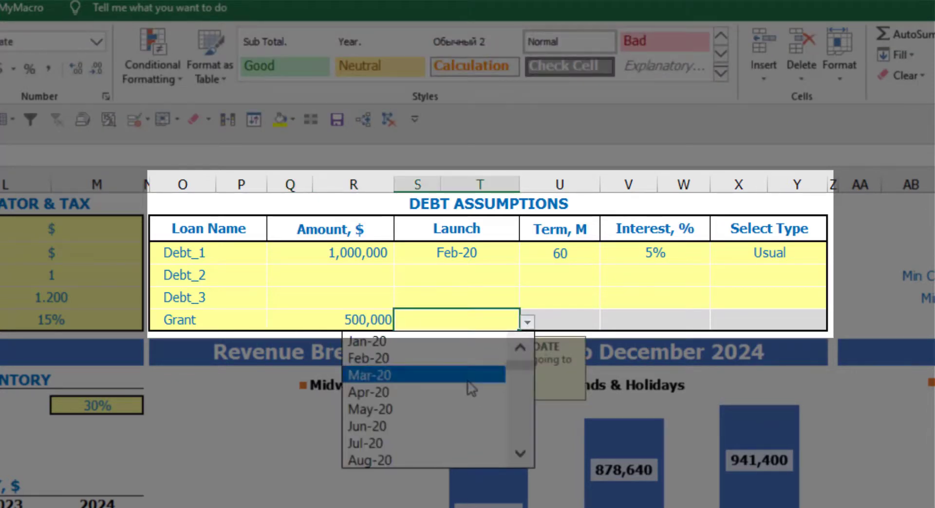
{"action": "left_click", "coordinate": [462, 375]}
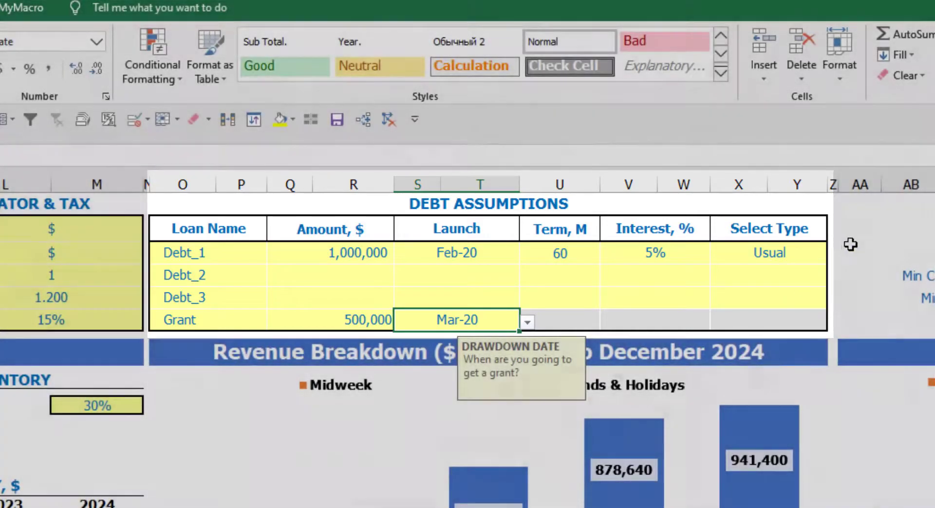
{"action": "left_click", "coordinate": [852, 240]}
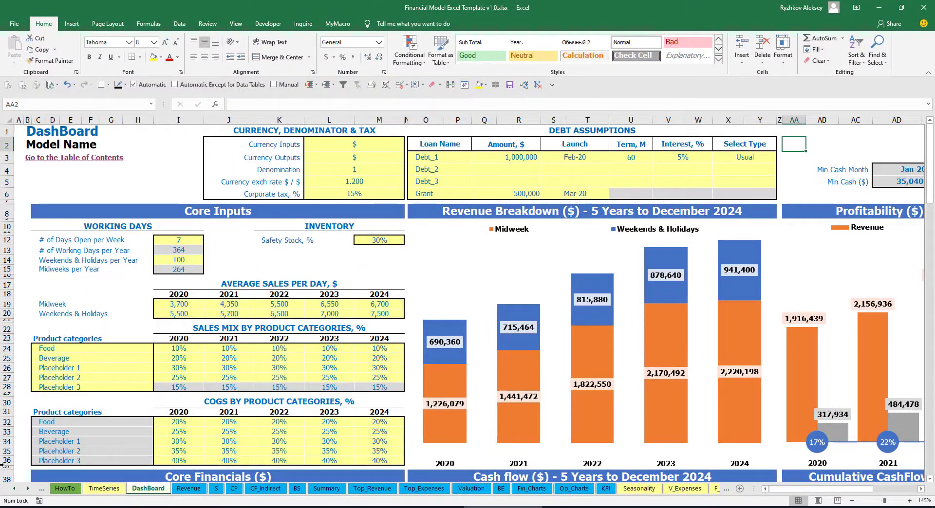
- Review the debt balances, repayments and interest expense for each loan and the total debts on the Capital sheet
{"action": "left_click", "coordinate": [28, 488]}
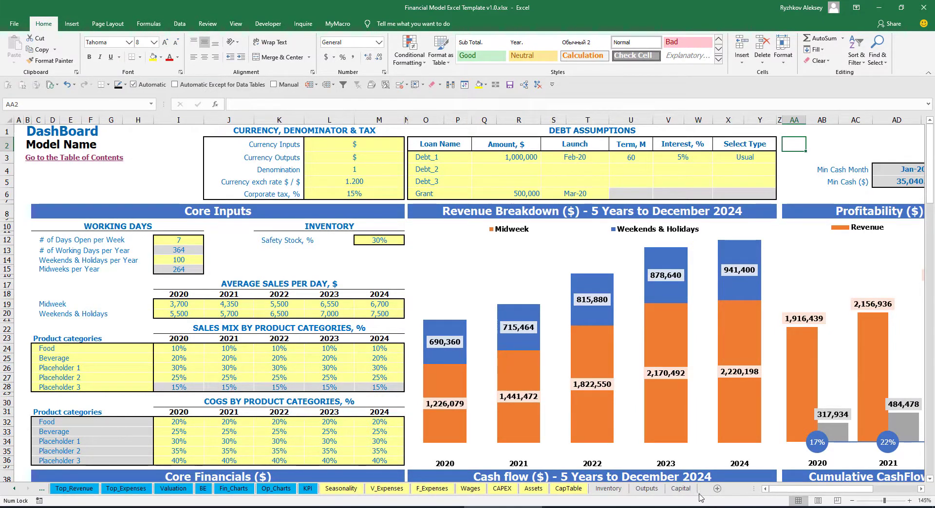
{"action": "left_click", "coordinate": [686, 493]}
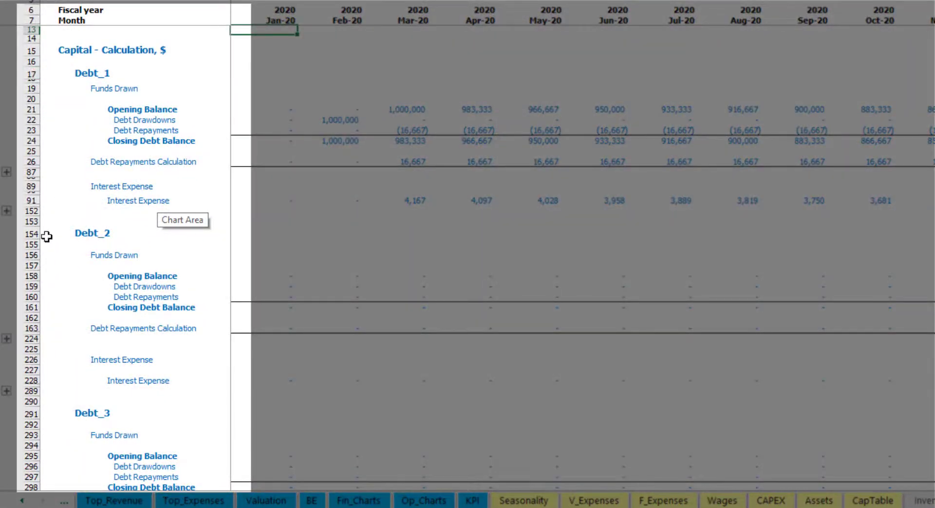
{"action": "scroll", "coordinate": [27, 236], "scroll_direction": "down", "scroll_amount": 5}
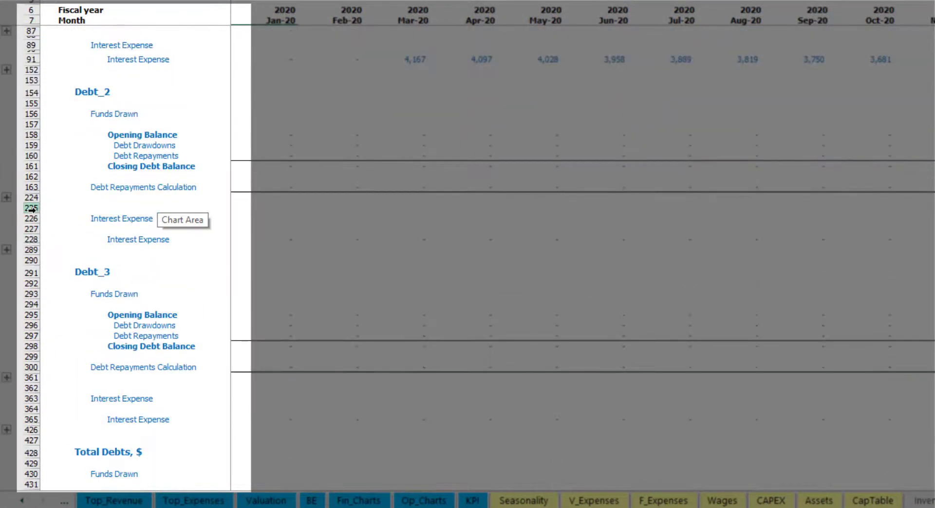
{"action": "scroll", "coordinate": [37, 212], "scroll_direction": "down", "scroll_amount": 5}
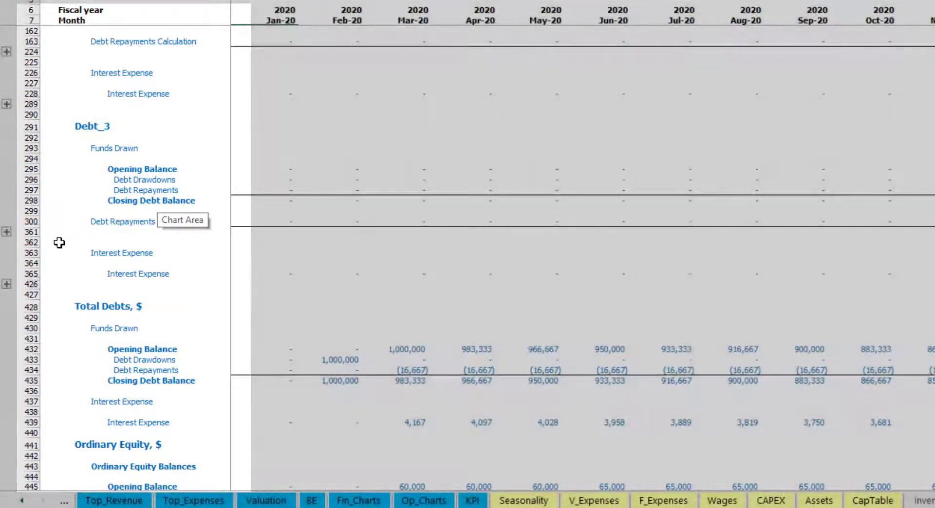
{"action": "scroll", "coordinate": [59, 242], "scroll_direction": "up", "scroll_amount": 5}
{"action": "scroll", "coordinate": [59, 242], "scroll_direction": "up", "scroll_amount": 4}
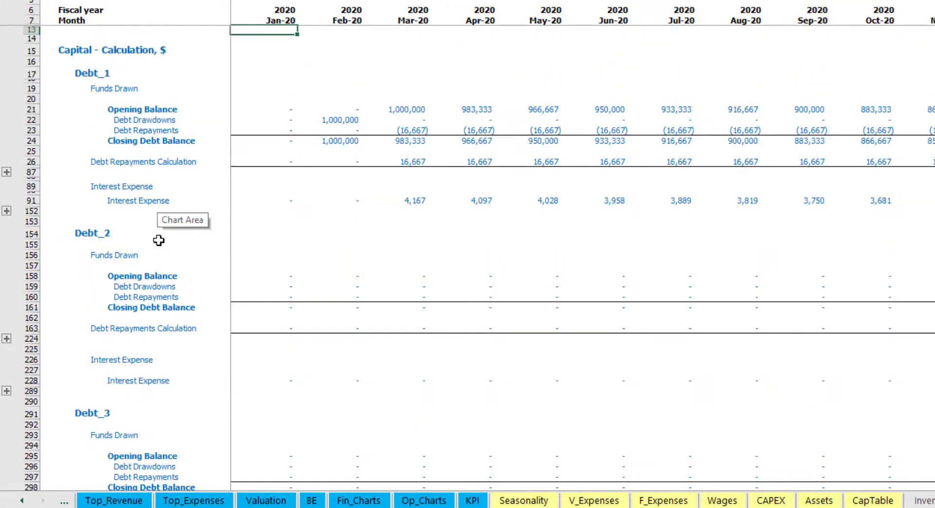
- Review the Interest Expense line in the Income Statement and the Interest Paid line in the Cash Flow Statement
{"action": "left_click", "coordinate": [22, 500]}
{"action": "left_click", "coordinate": [22, 500]}
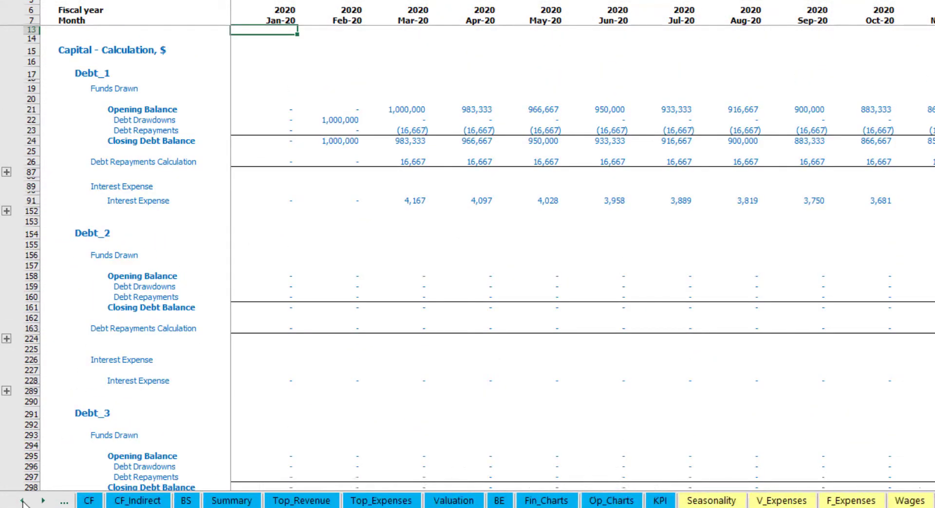
{"action": "left_click", "coordinate": [22, 501]}
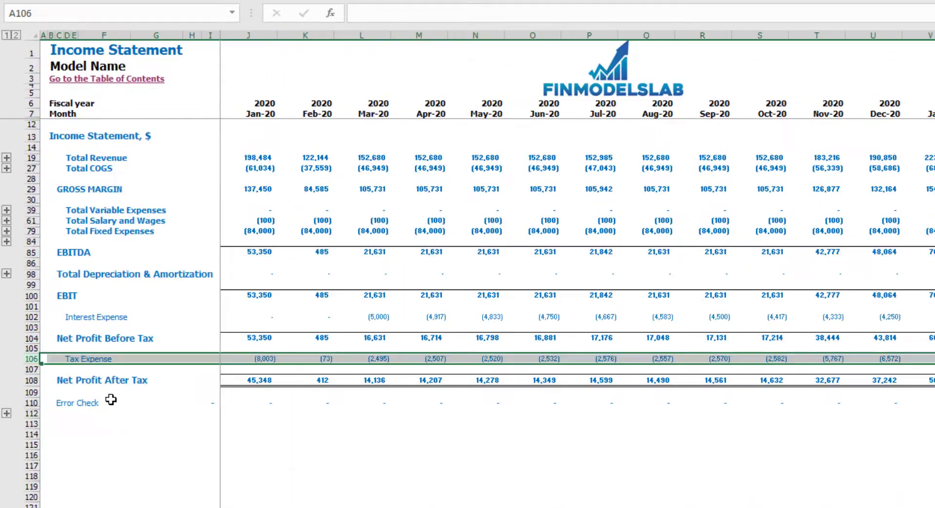
{"action": "left_click", "coordinate": [31, 317]}
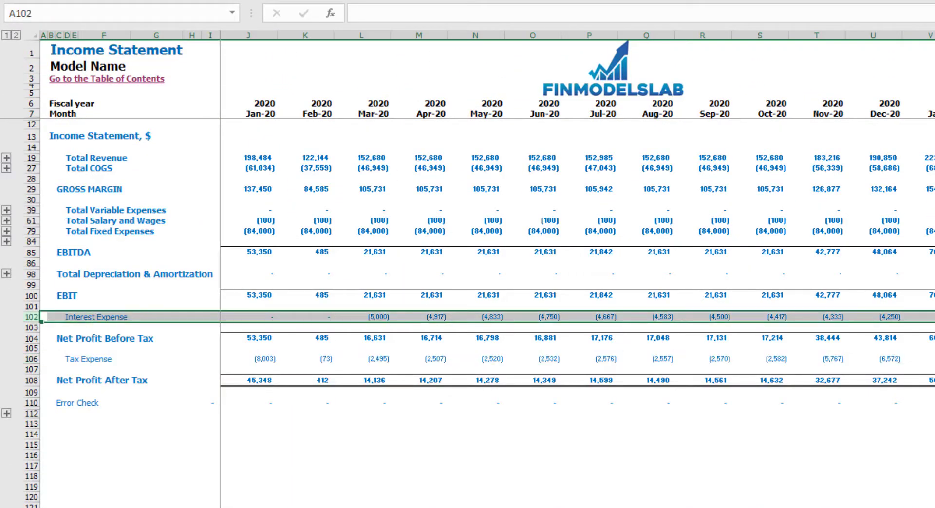
{"action": "key", "text": "ctrl+Page_Down"}
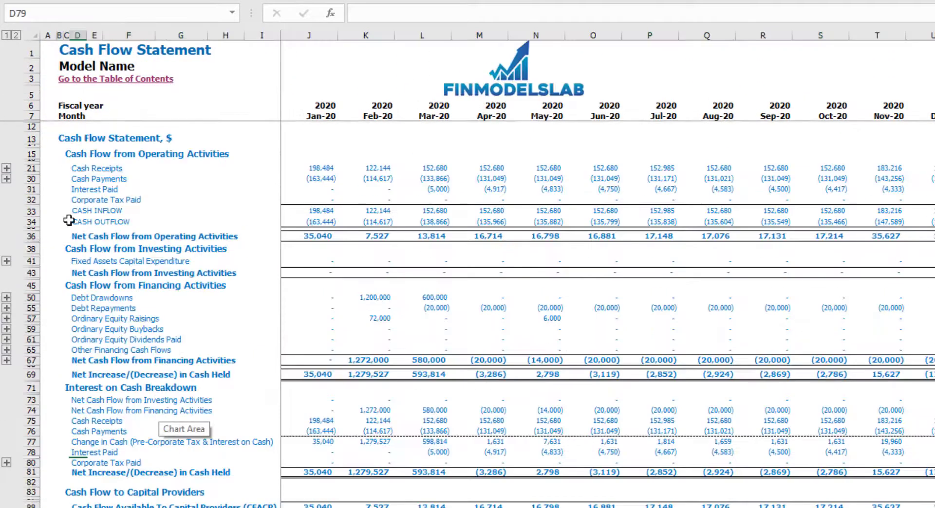
{"action": "left_click", "coordinate": [31, 190]}
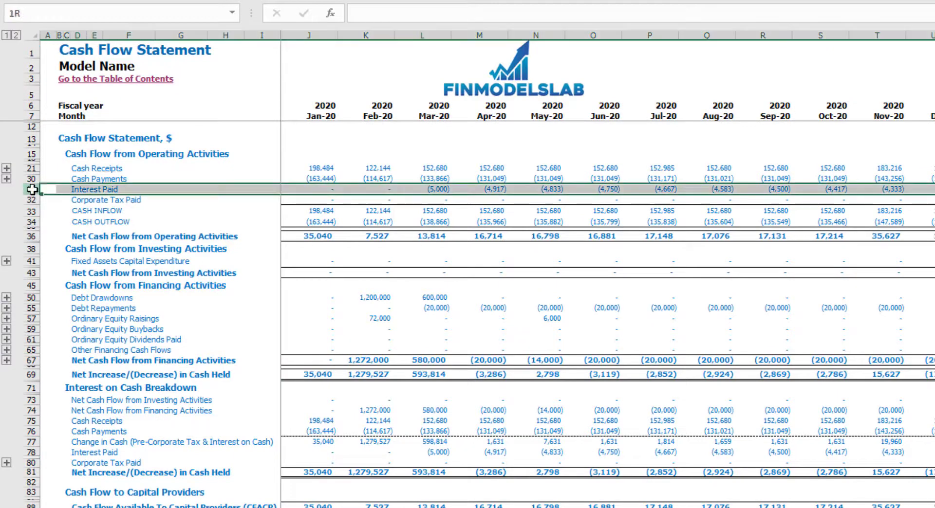
- Review the Debt Drawdowns and Debt Repayments lines in the Cash Flow Statement and the Debt line in the Balance Sheet
{"action": "left_click", "coordinate": [32, 297]}
{"action": "left_click", "coordinate": [32, 310]}
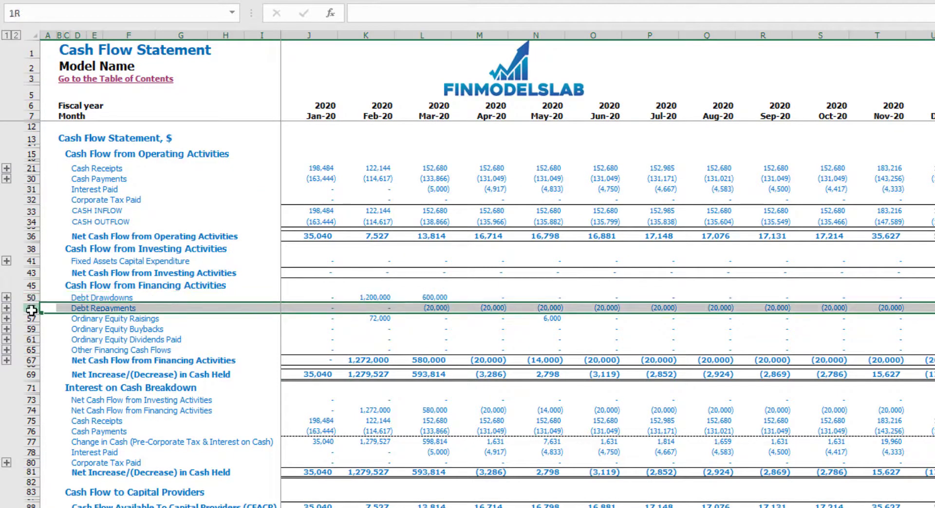
{"action": "key", "text": "ctrl+Page_Up"}
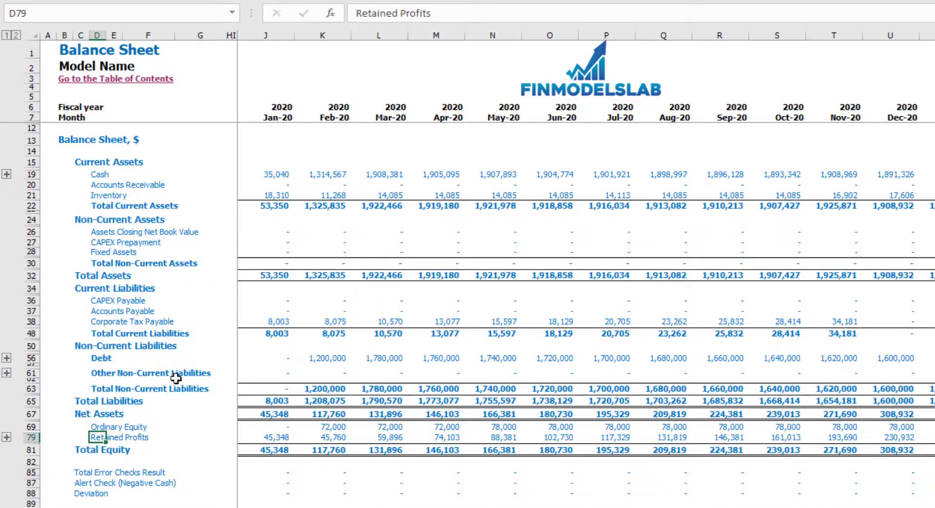
{"action": "left_click", "coordinate": [30, 358]}
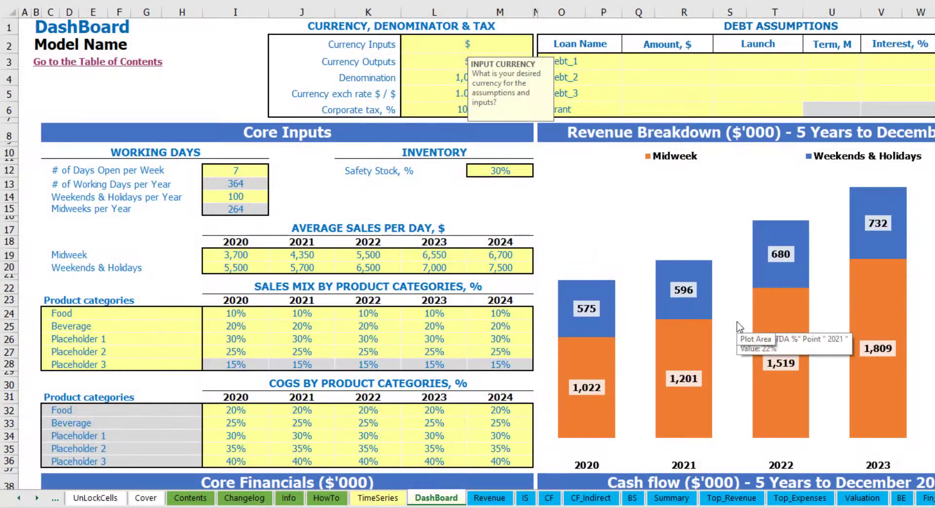
- Set the currency for inputs to USD in the DashBoard's Currency, Denominator & Tax block
{"action": "left_click", "coordinate": [252, 51]}
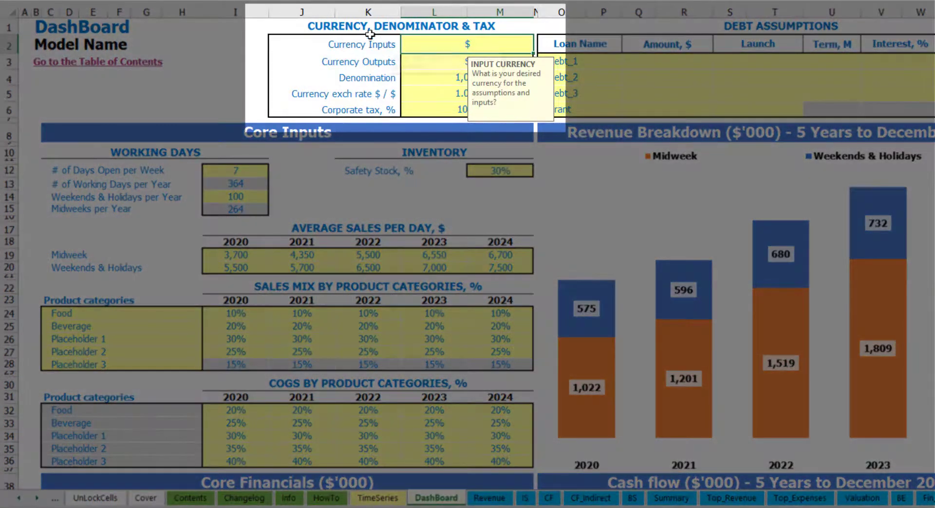
{"action": "left_click", "coordinate": [219, 51]}
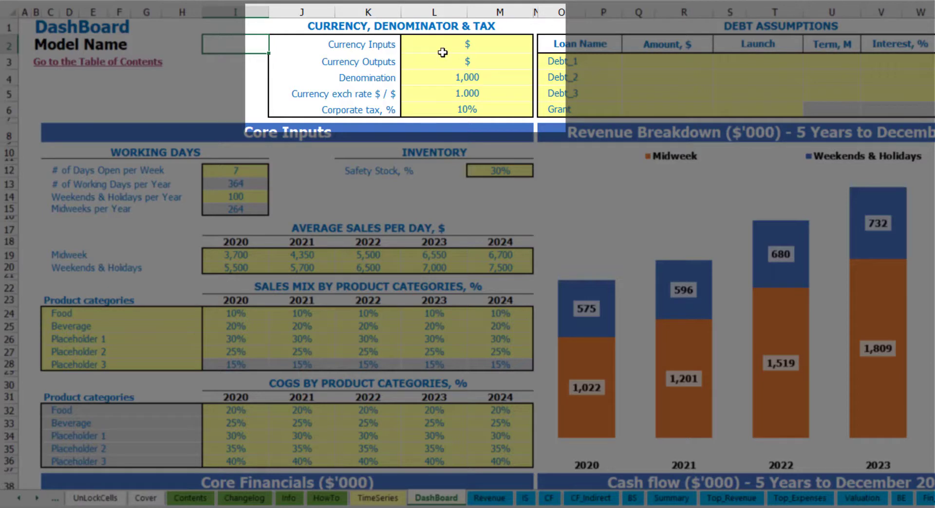
{"action": "left_click", "coordinate": [451, 47]}
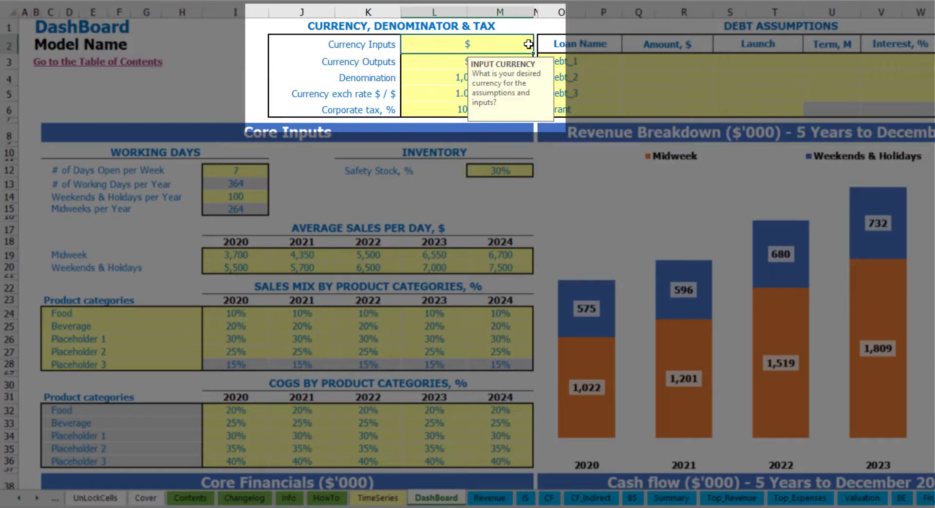
{"action": "left_click", "coordinate": [418, 63]}
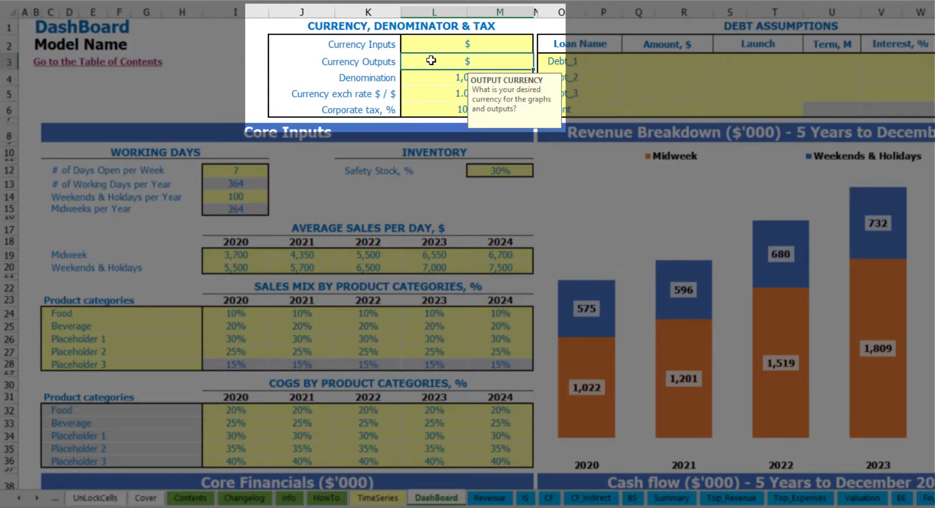
{"action": "left_click", "coordinate": [440, 47]}
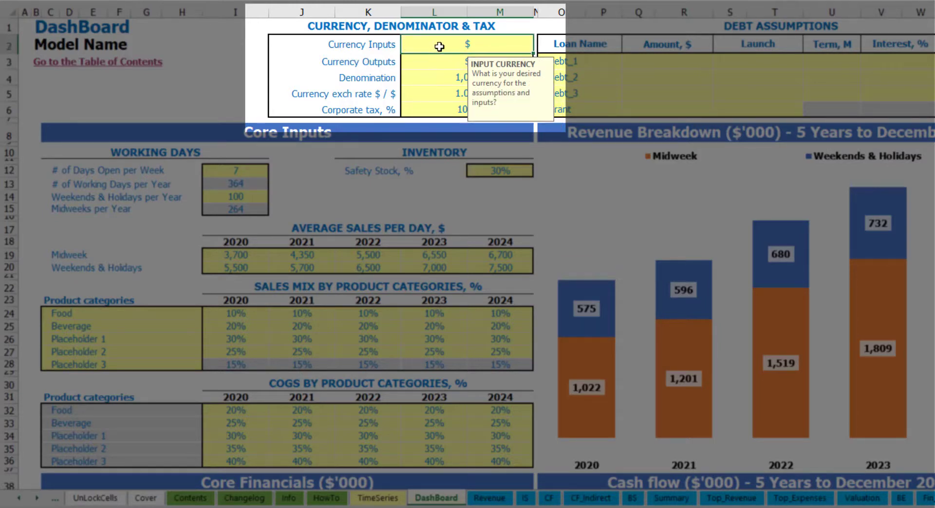
{"action": "left_click", "coordinate": [437, 62]}
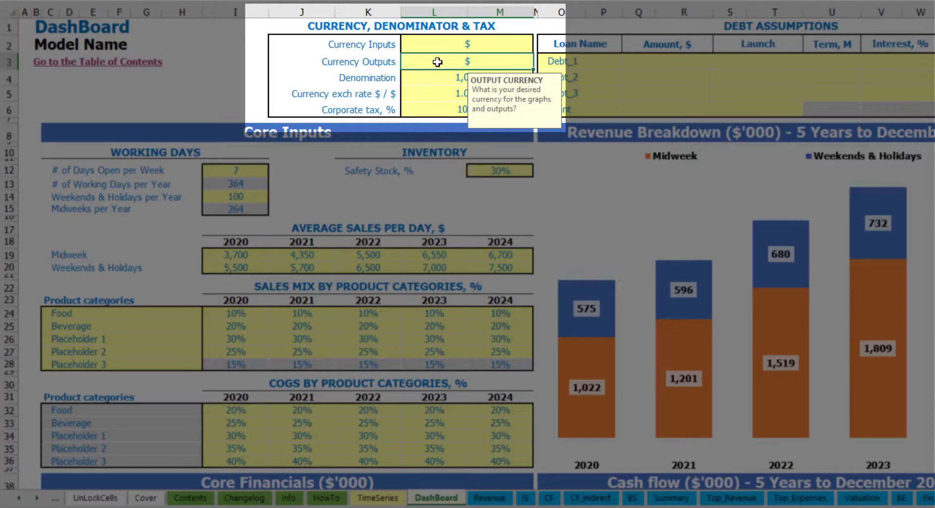
{"action": "left_click", "coordinate": [453, 45]}
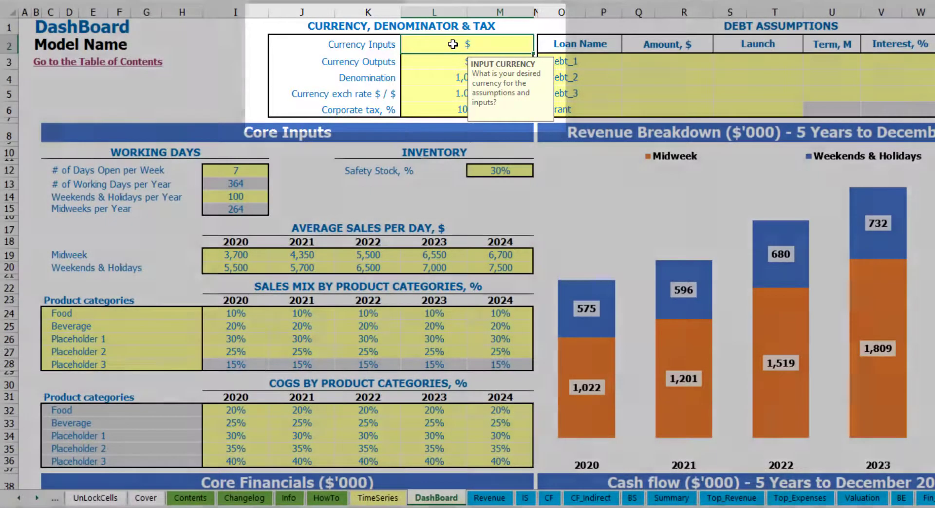
{"action": "type", "text": "USD"}
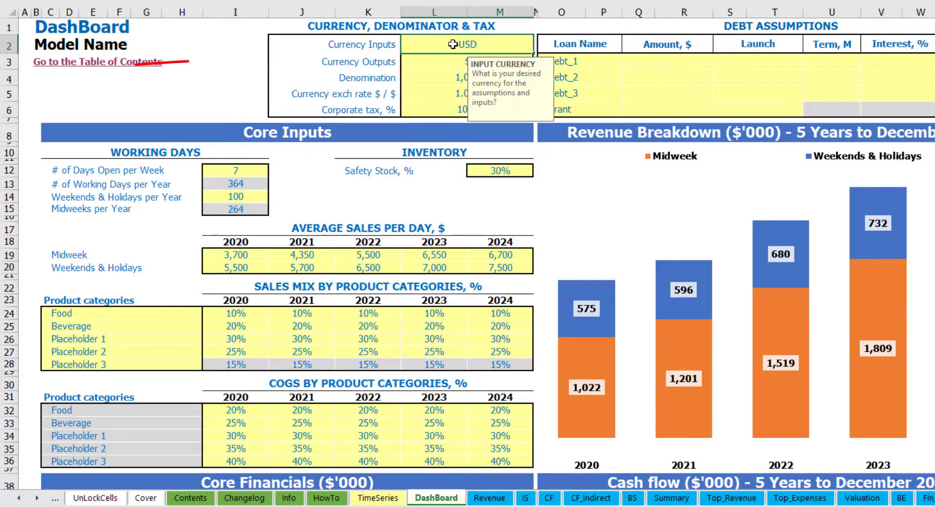
{"action": "key", "text": "Return"}
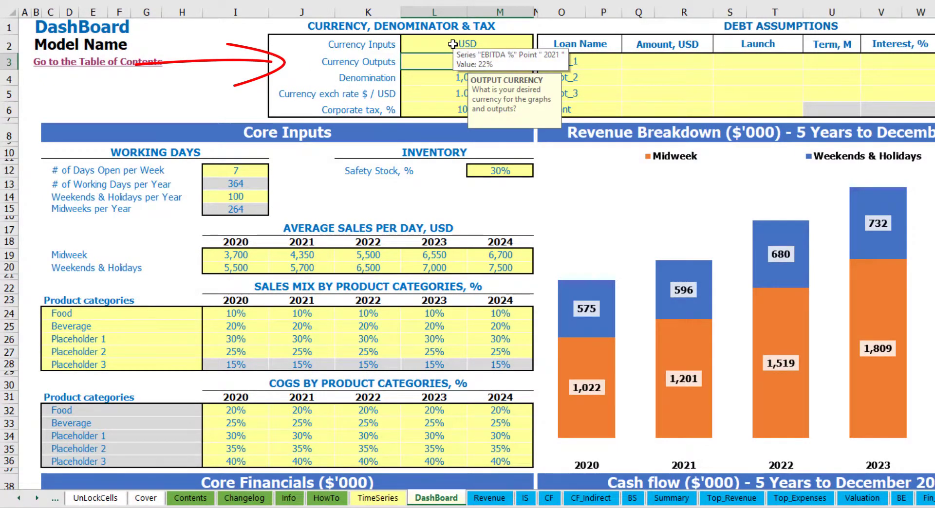
- Set the currency for outputs to EUR
{"action": "type", "text": "EUR"}
{"action": "key", "text": "Return"}
{"action": "key", "text": "Return"}
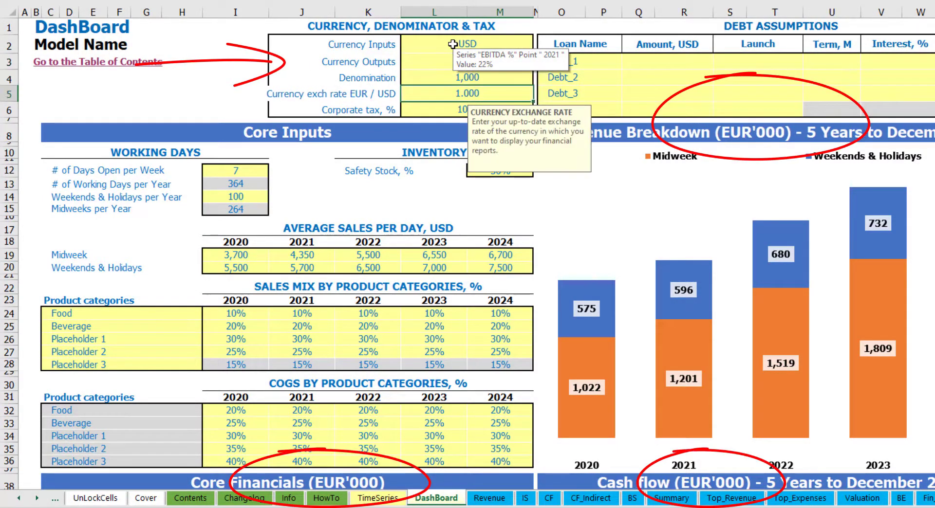
{"action": "left_click", "coordinate": [244, 65]}
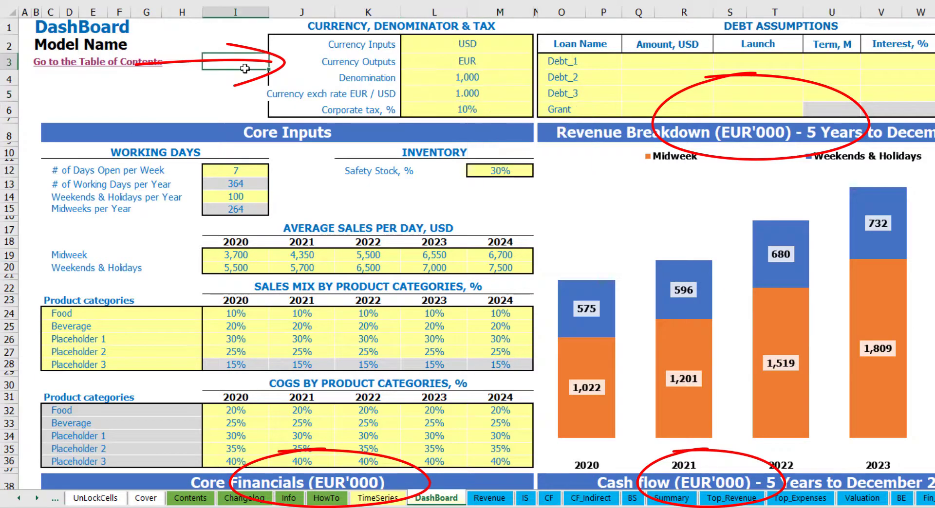
- Set the EUR / USD currency exchange rate to 1.2 and review it alongside the input and output currencies
{"action": "left_click", "coordinate": [451, 91]}
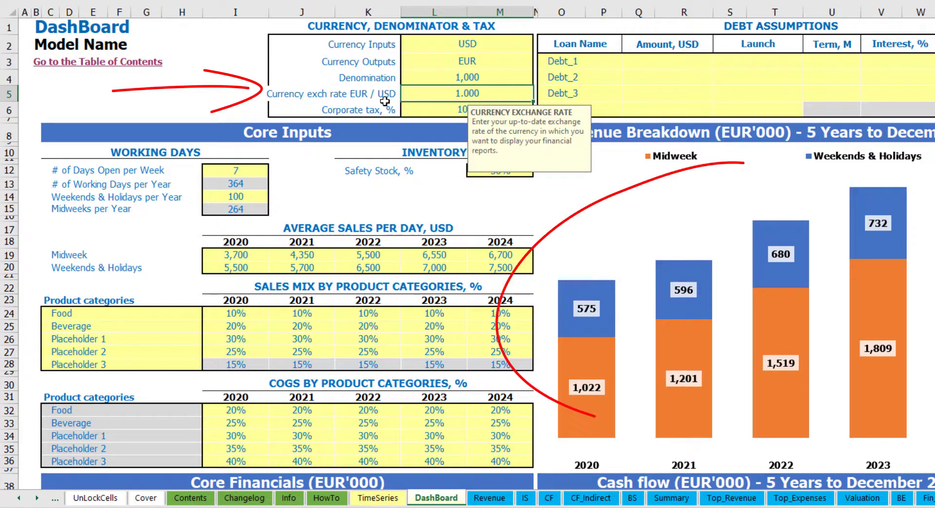
{"action": "type", "text": "1.2"}
{"action": "key", "text": "Return"}
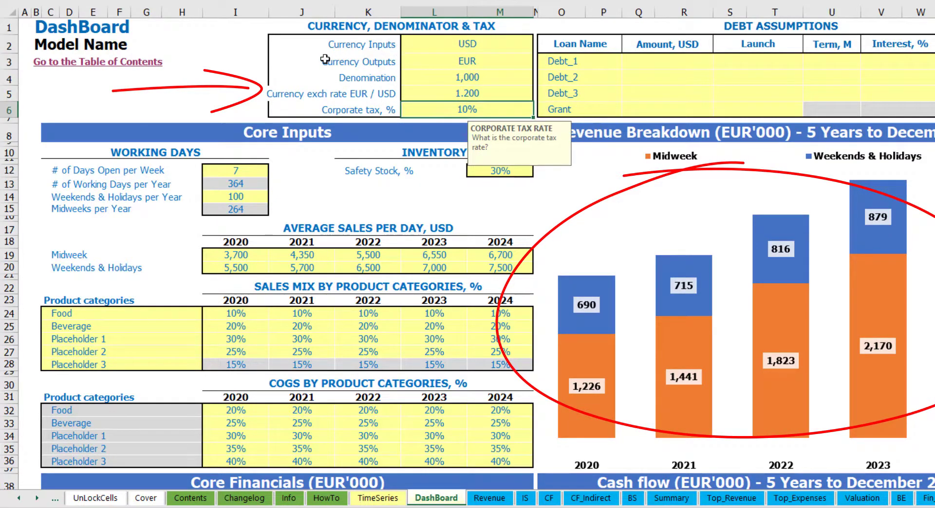
{"action": "key", "text": "Up"}
{"action": "key", "text": "Up"}
{"action": "key", "text": "Up"}
{"action": "key", "text": "Up"}
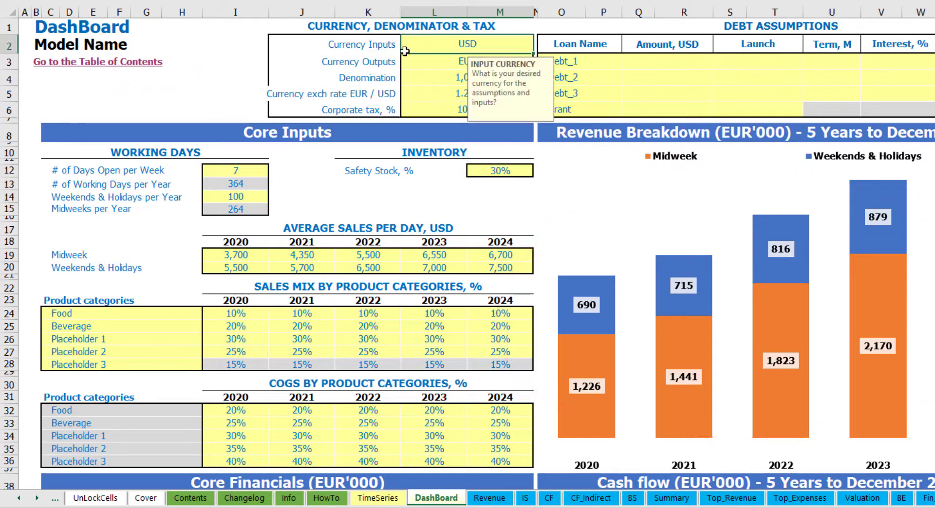
{"action": "left_click", "coordinate": [434, 62]}
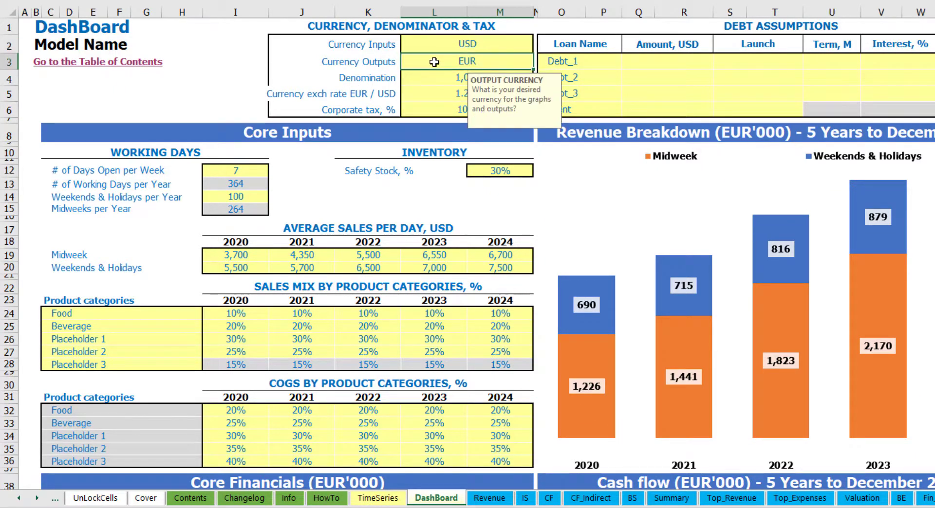
{"action": "left_click", "coordinate": [419, 94]}
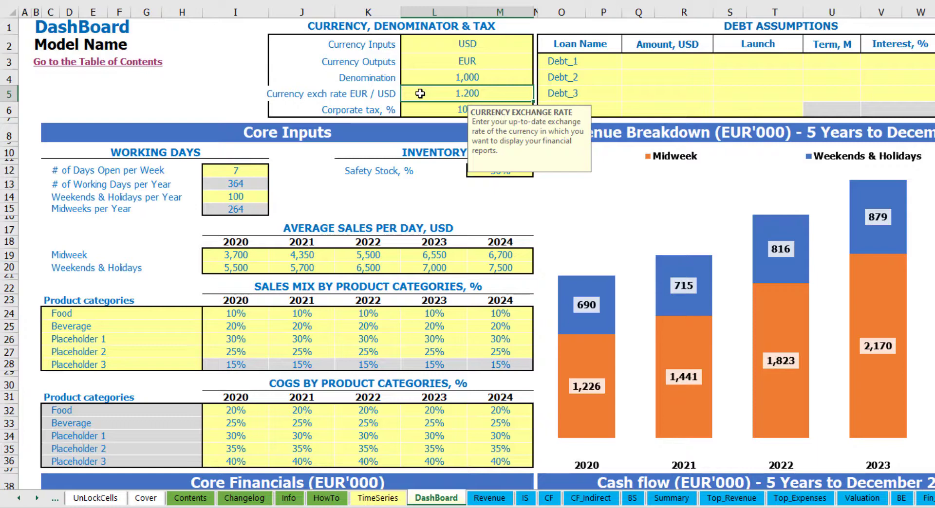
- Check how the Denomination setting is applied to the five-year and 2022 Income Statement tables on the Summary sheet
{"action": "left_click", "coordinate": [443, 72]}
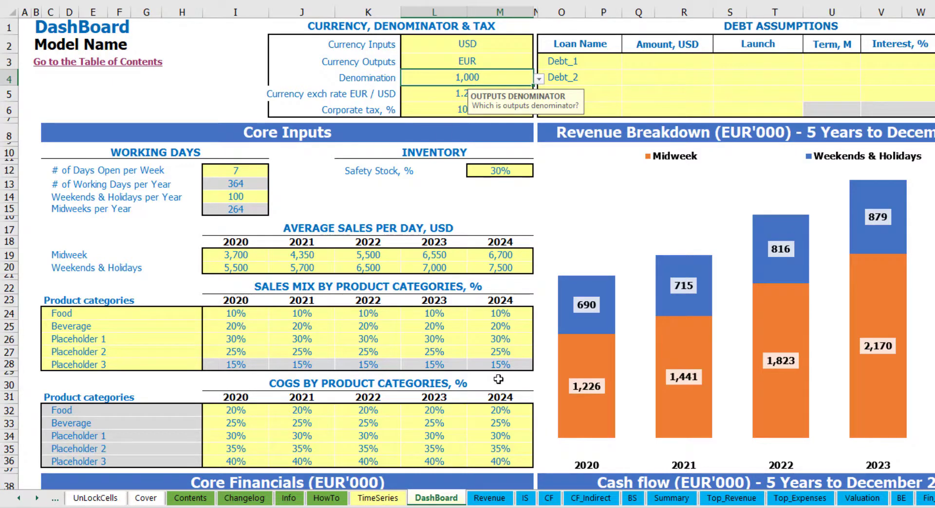
{"action": "left_click", "coordinate": [678, 499]}
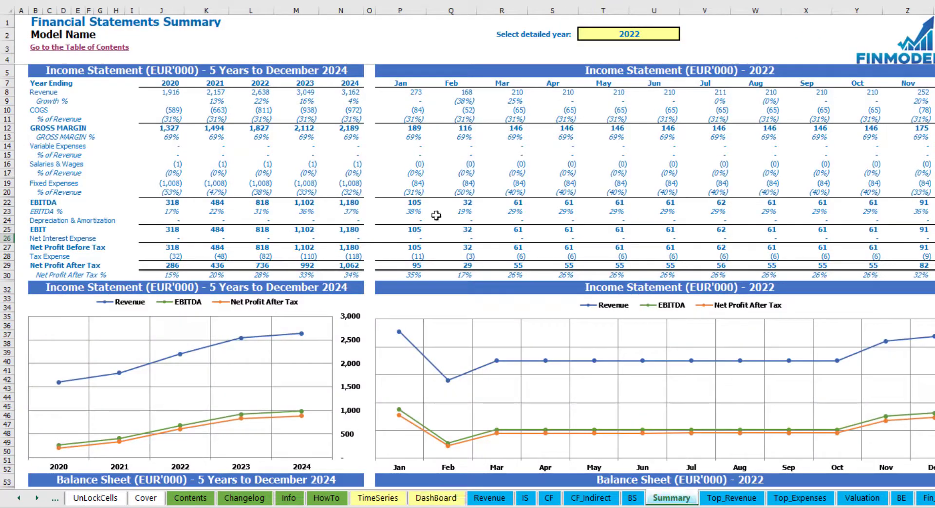
{"action": "left_click", "coordinate": [200, 76]}
{"action": "left_click", "coordinate": [681, 68]}
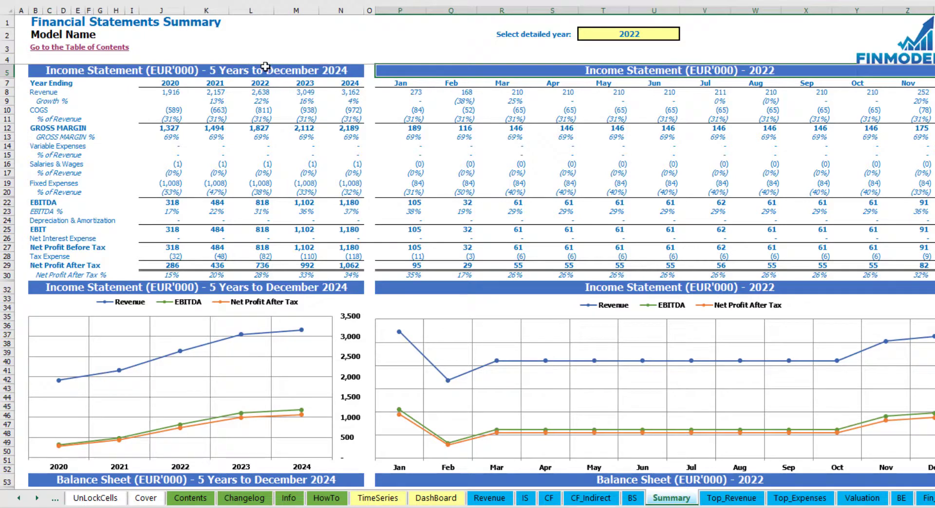
{"action": "left_click", "coordinate": [191, 74]}
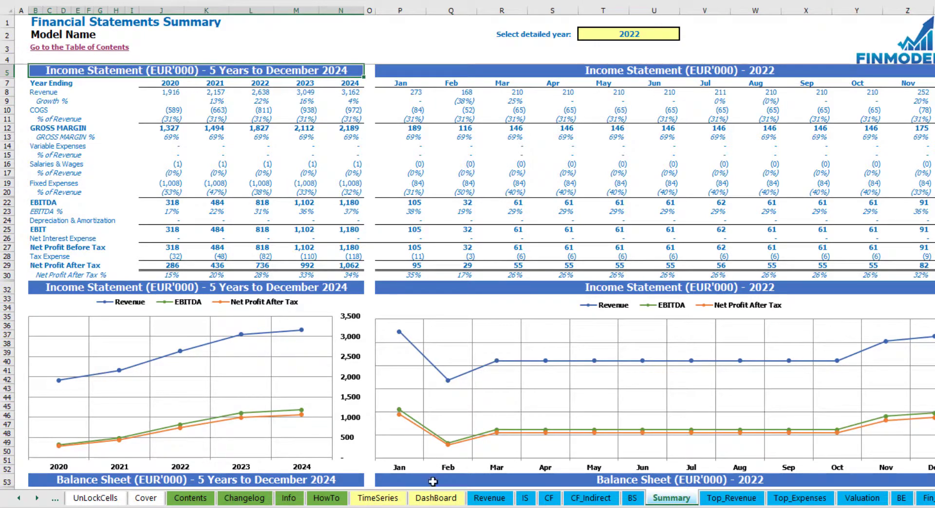
- Set the Denomination on the DashBoard to 1,000,000 and check the Income Statement tables on the Summary sheet
{"action": "left_click", "coordinate": [435, 498]}
{"action": "left_click", "coordinate": [538, 79]}
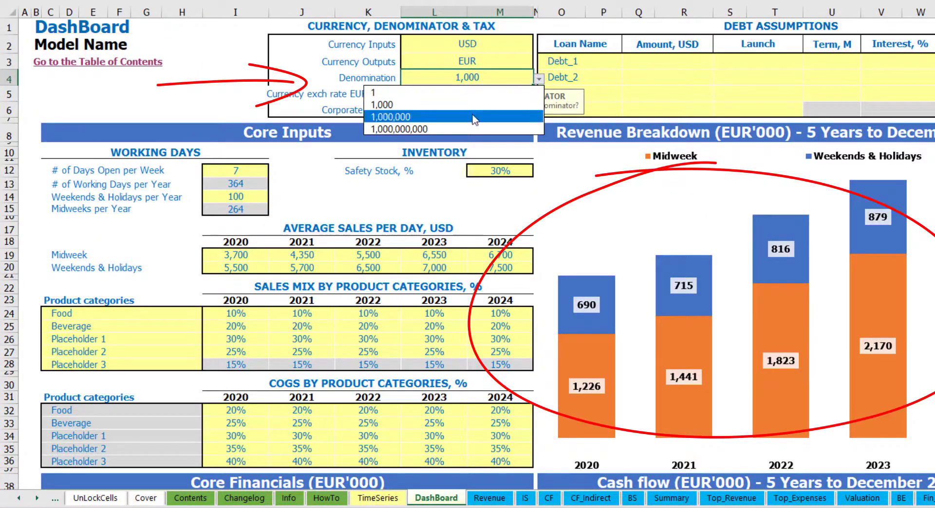
{"action": "left_click", "coordinate": [475, 119]}
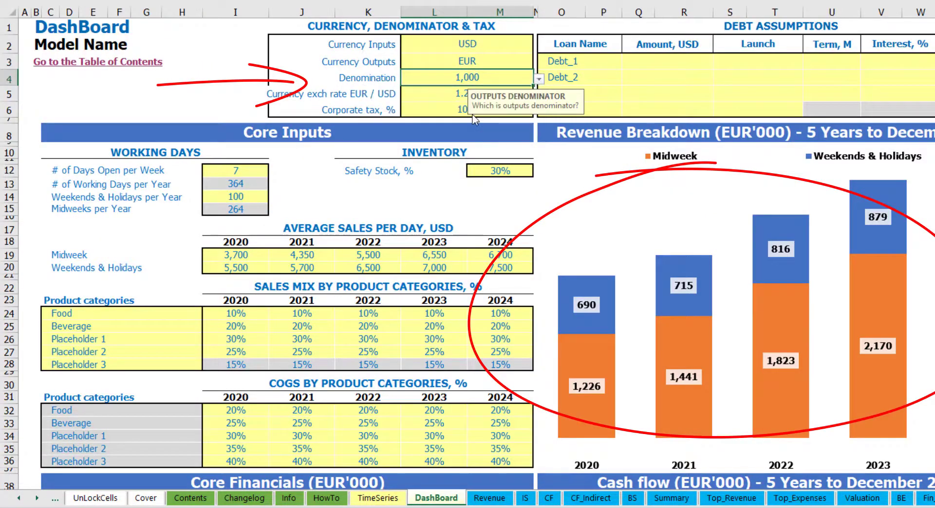
{"action": "left_click", "coordinate": [670, 498]}
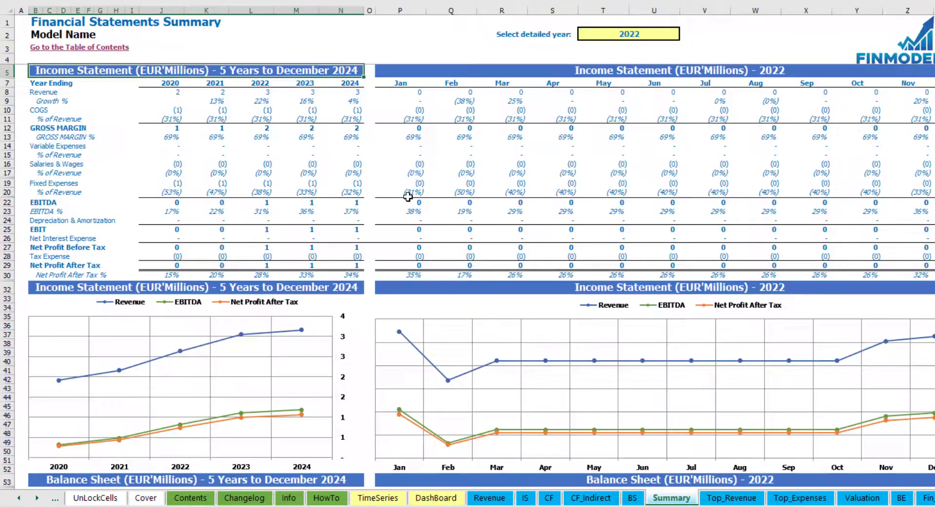
{"action": "left_click", "coordinate": [508, 70]}
- Set the Denomination on the DashBoard to 1 and check the Summary sheet
{"action": "left_click", "coordinate": [436, 499]}
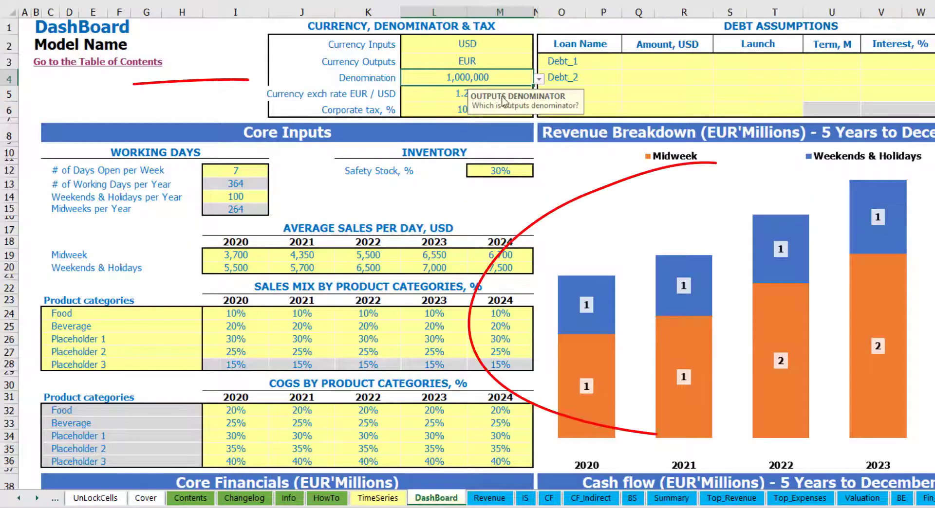
{"action": "left_click", "coordinate": [539, 79]}
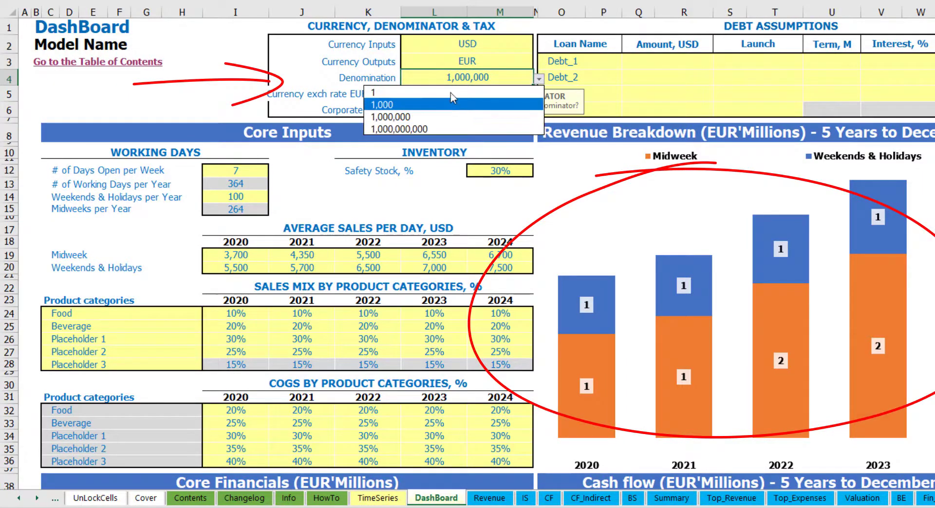
{"action": "left_click", "coordinate": [486, 93]}
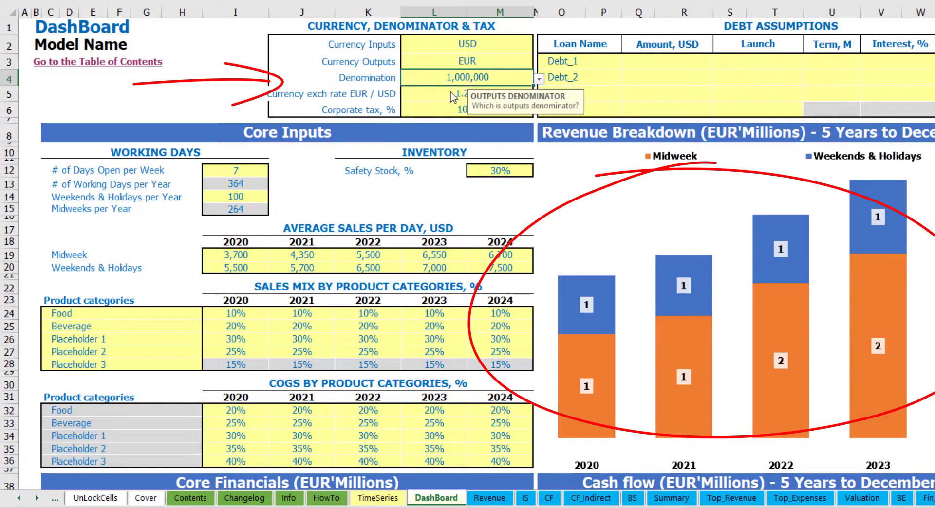
{"action": "left_click", "coordinate": [671, 498]}
{"action": "left_click", "coordinate": [423, 499]}
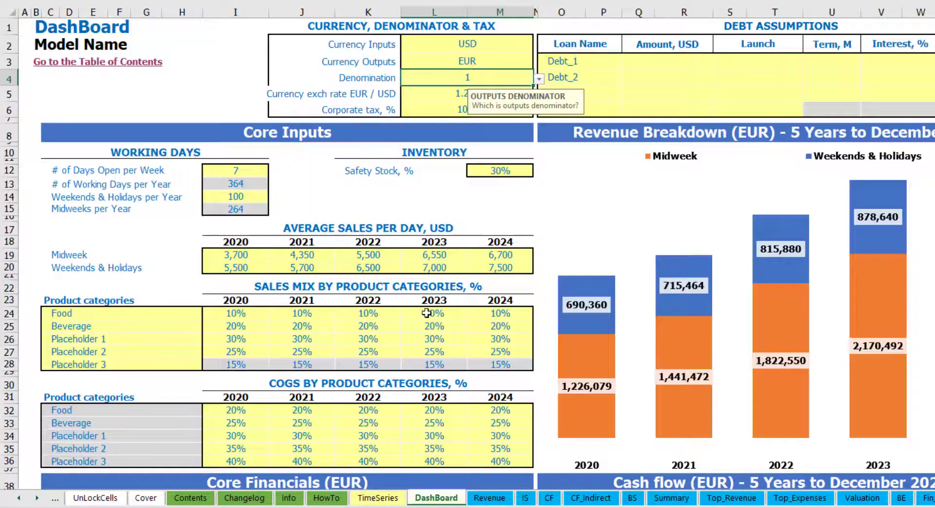
- Set the corporate tax on the DashBoard to 15% and review the Tax Expense line in the Income Statement
{"action": "left_click", "coordinate": [439, 103]}
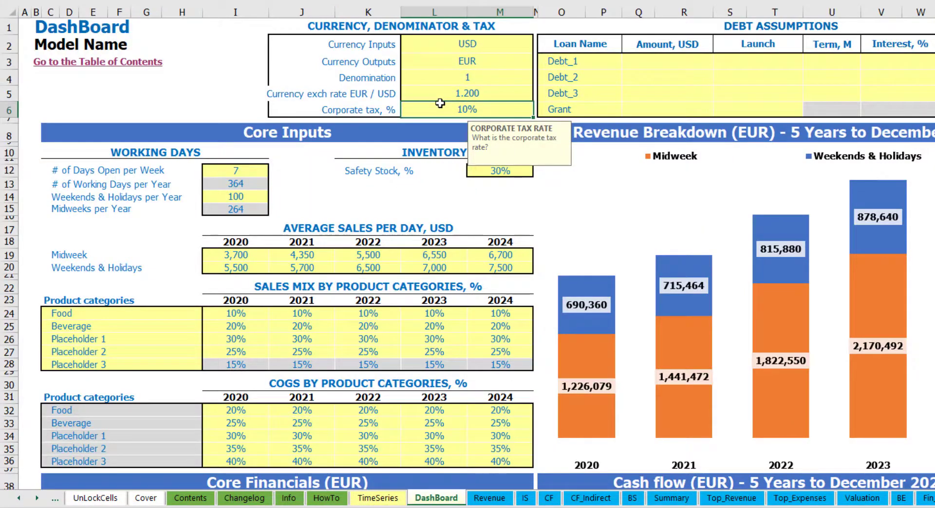
{"action": "type", "text": "15"}
{"action": "key", "text": "Return"}
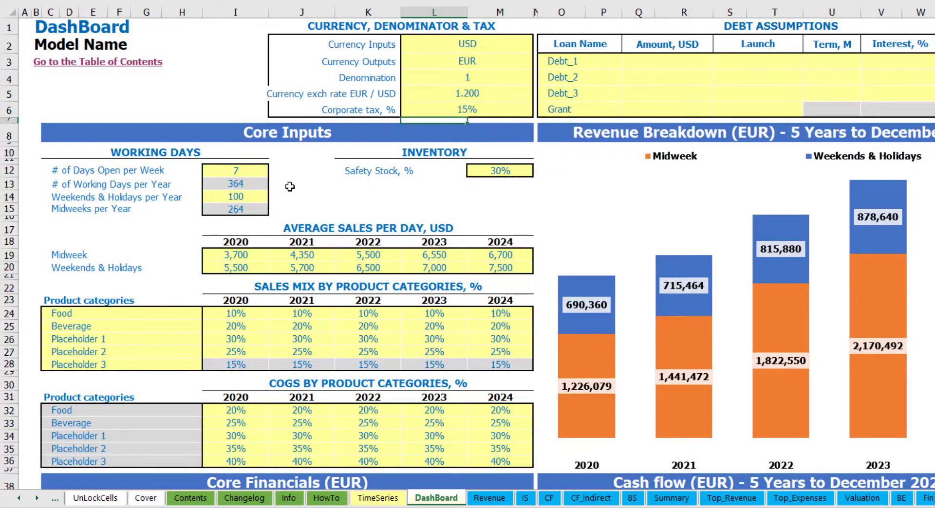
{"action": "left_click", "coordinate": [526, 498]}
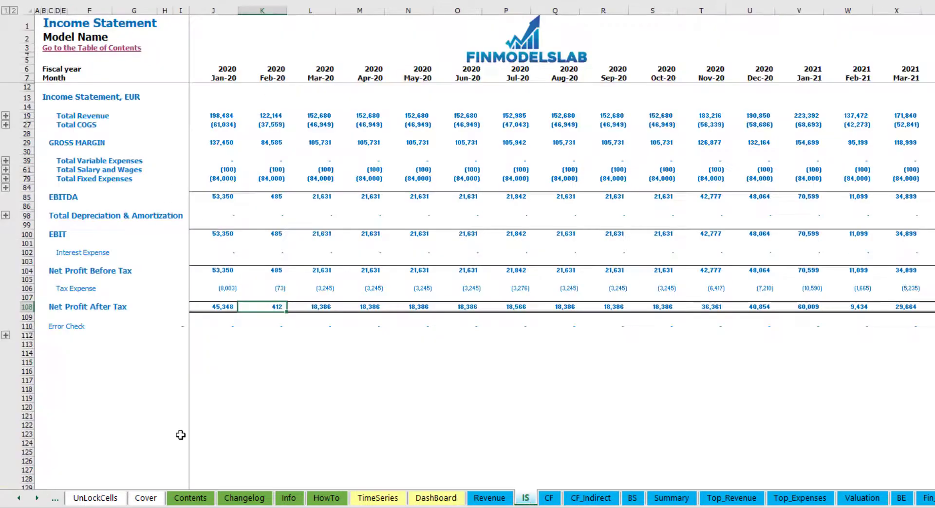
{"action": "left_click", "coordinate": [28, 290]}
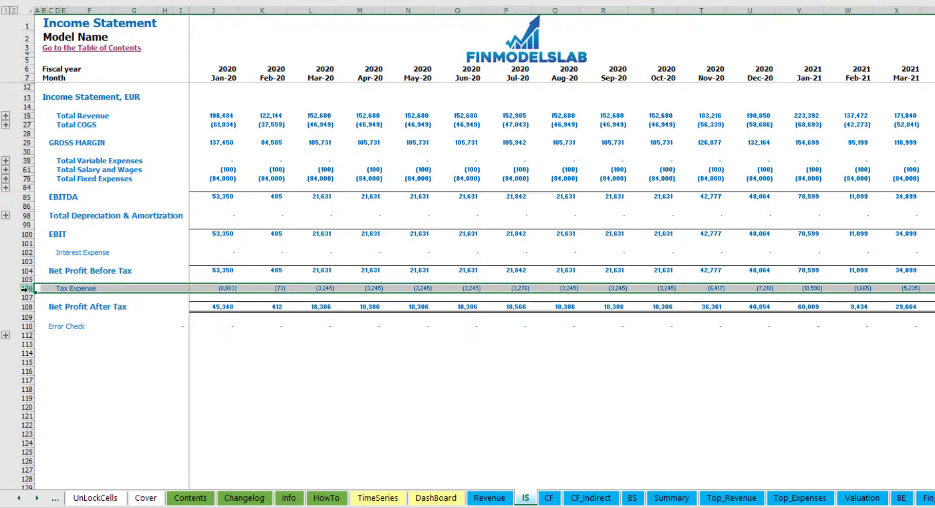